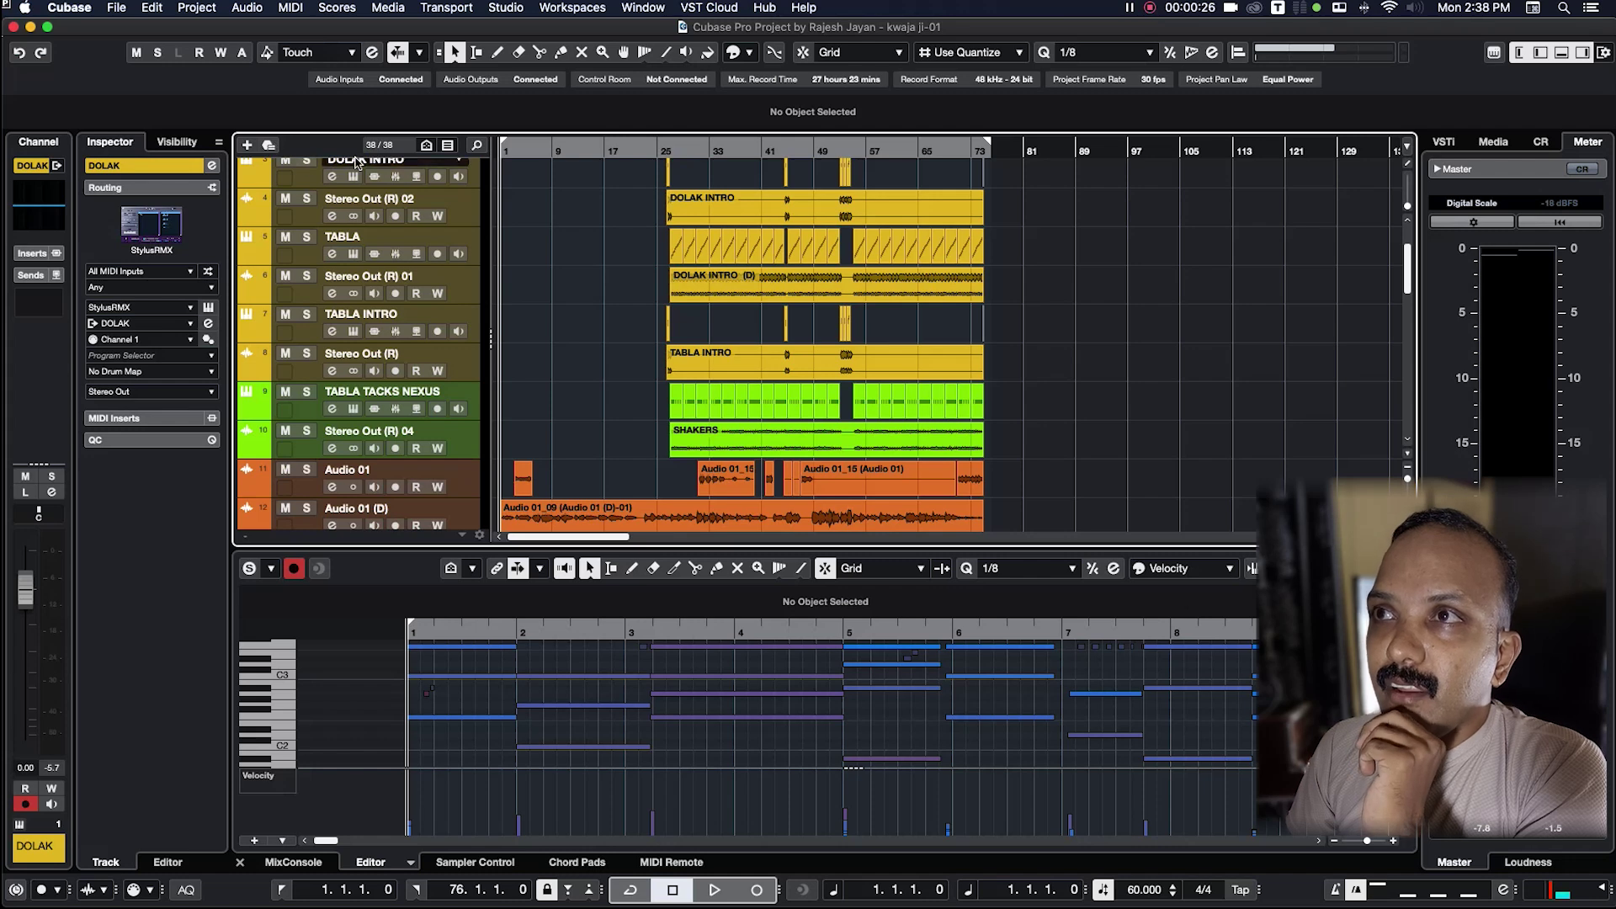
Step: Start adding an instrument track and choose MODO DRUM as its instrument
left_click(247, 144)
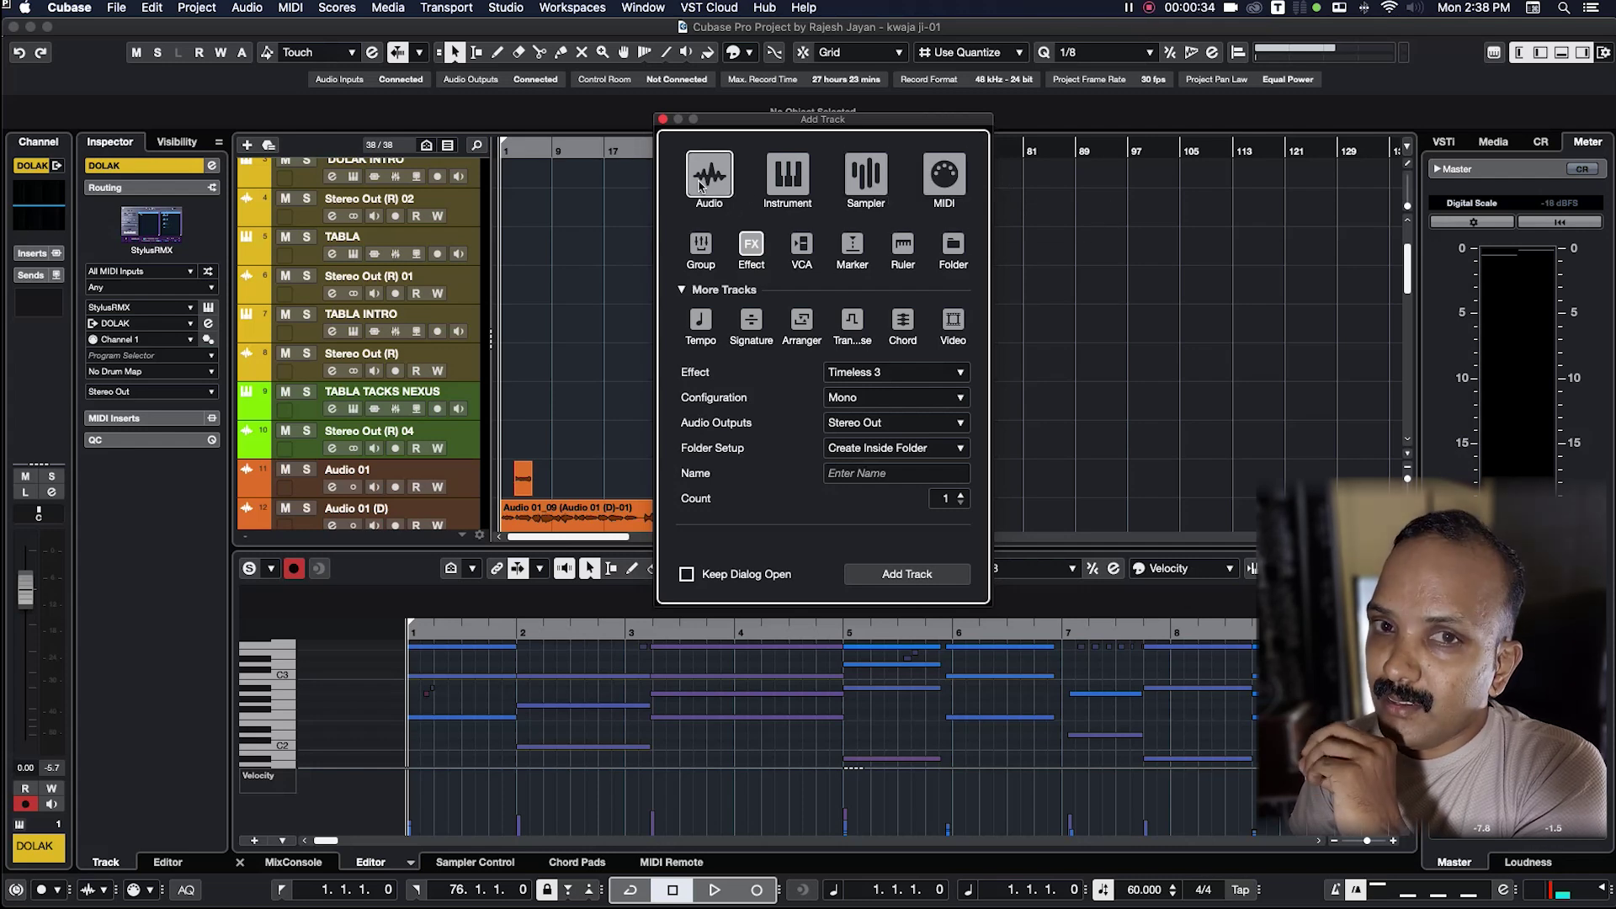
left_click(786, 185)
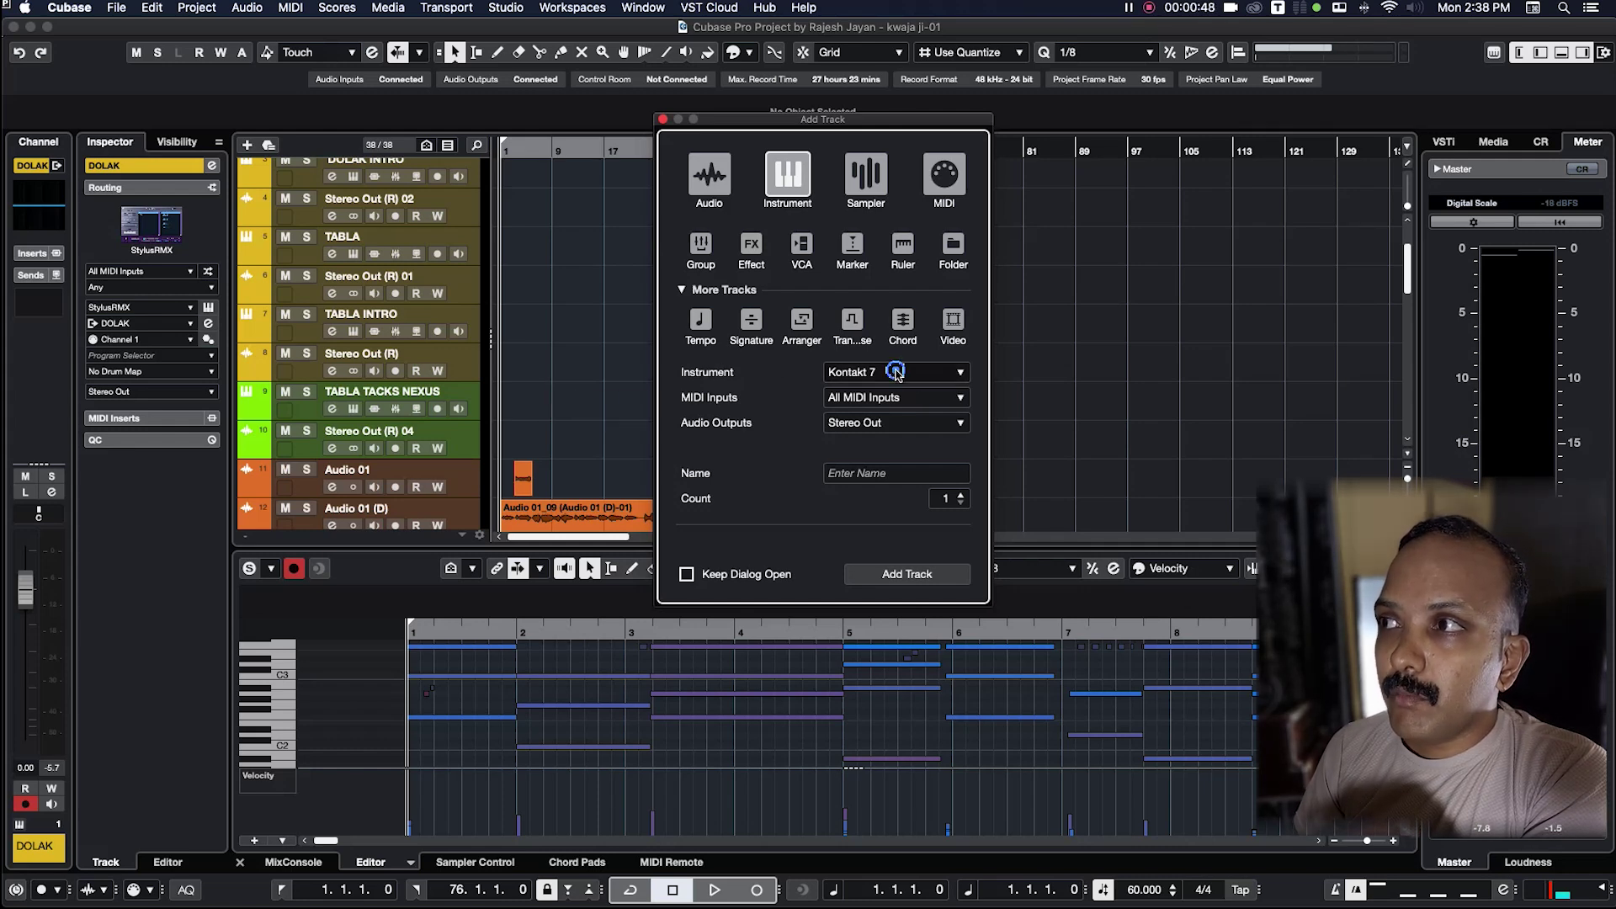
left_click(897, 374)
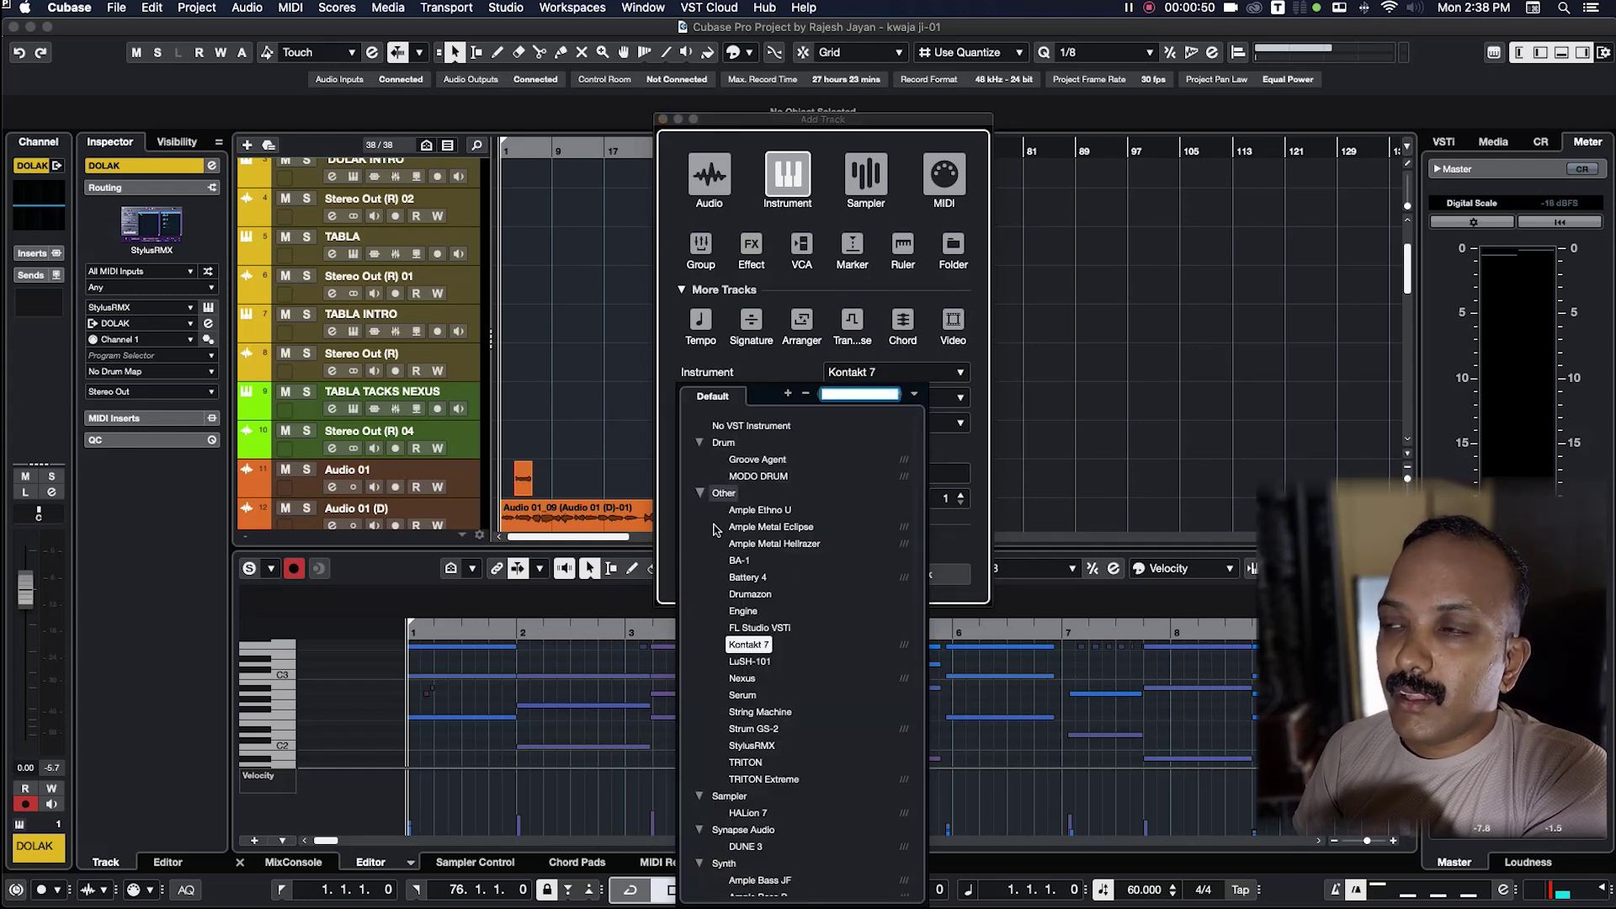
scroll(753, 458, "down", 3)
scroll(754, 459, "down", 3)
scroll(753, 459, "up", 4)
scroll(753, 458, "up", 3)
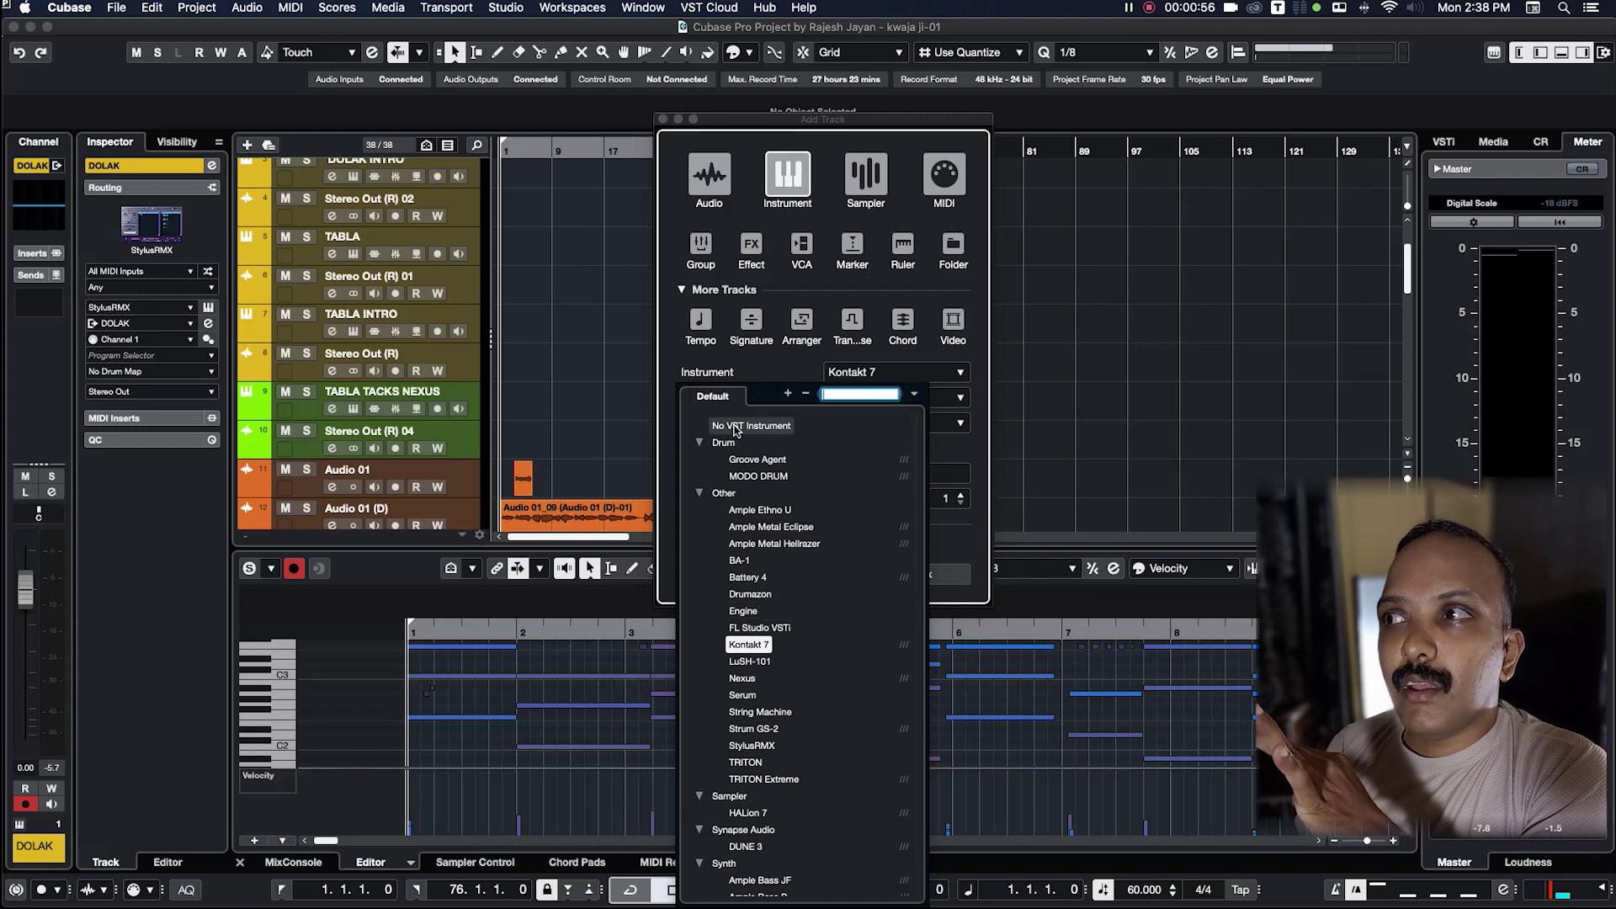
left_click(741, 477)
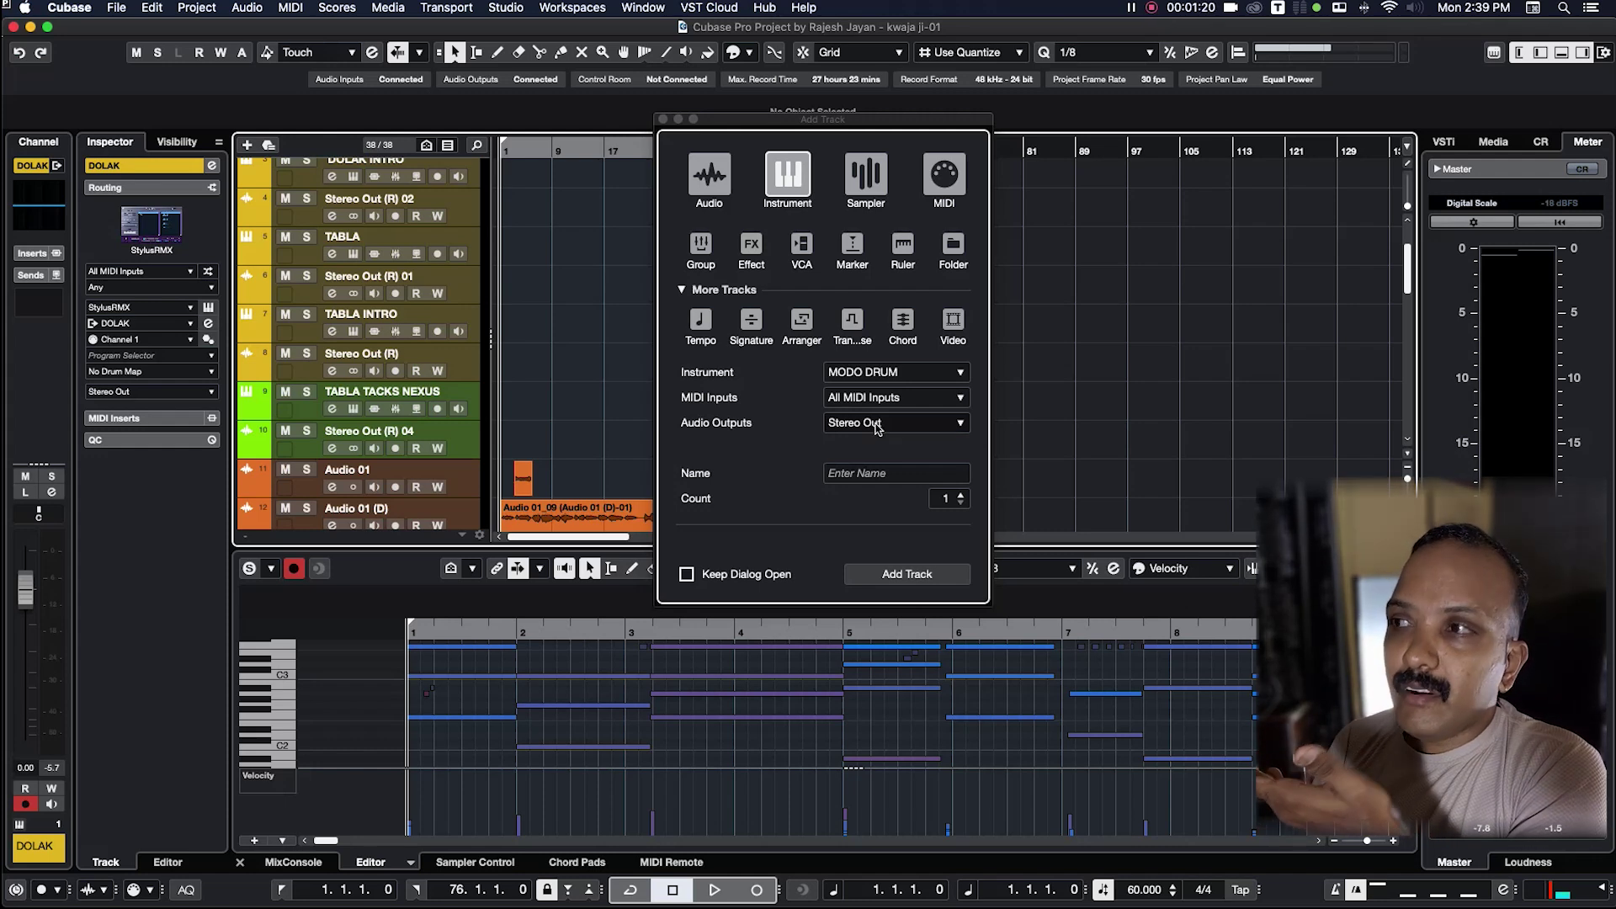
Step: Name the new MODO DRUM instrument track DRUMS and add it to the project
left_click(872, 474)
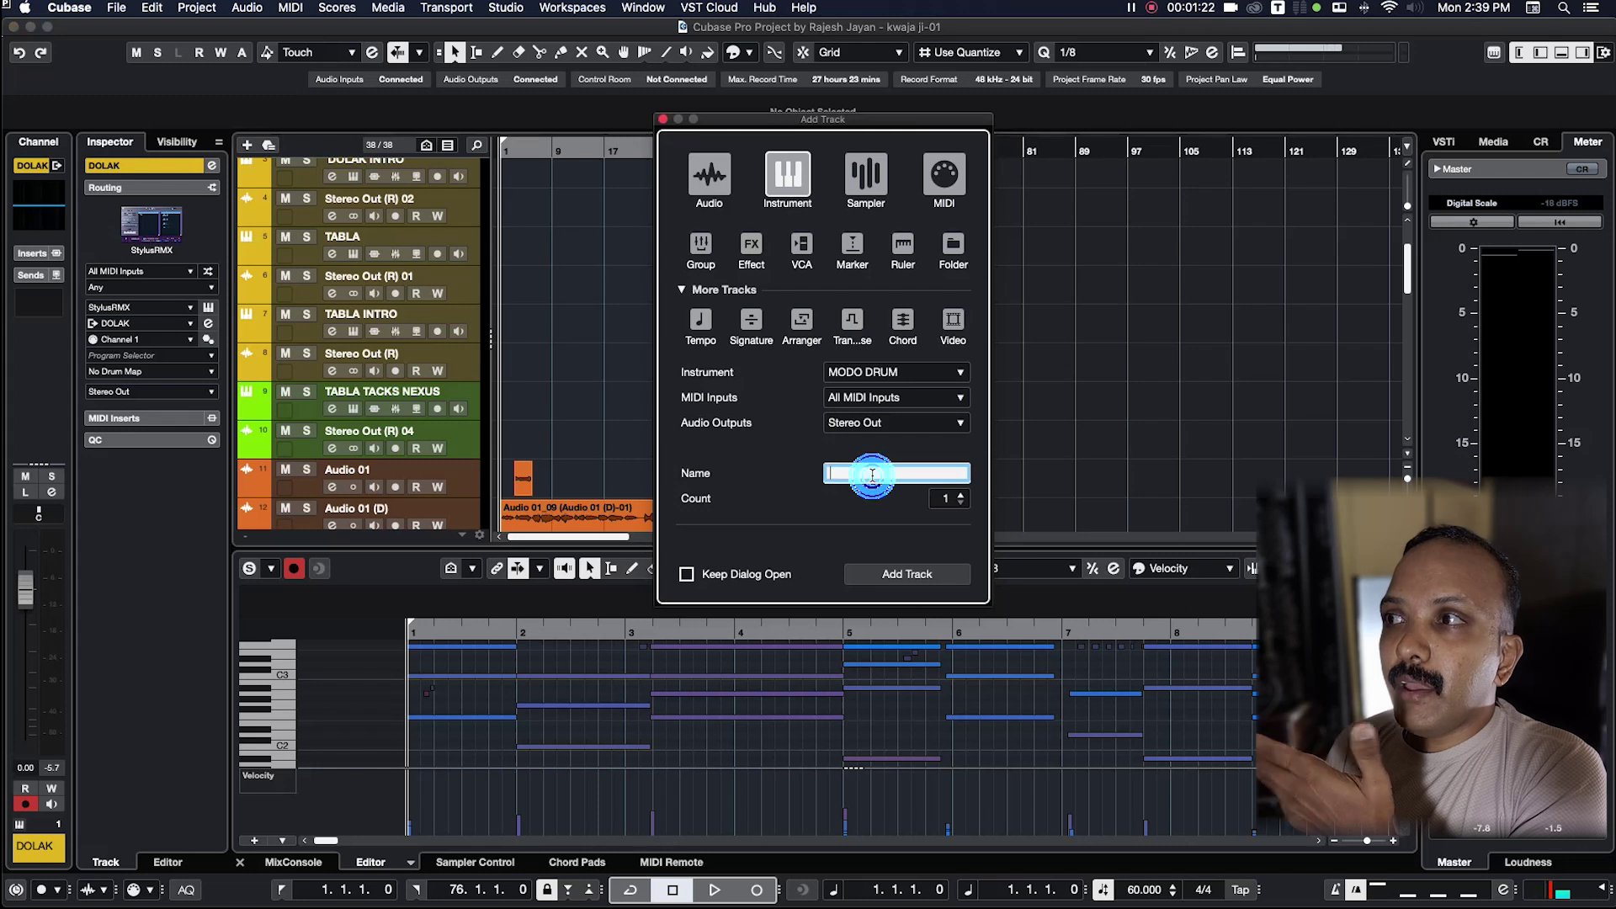
type("DR")
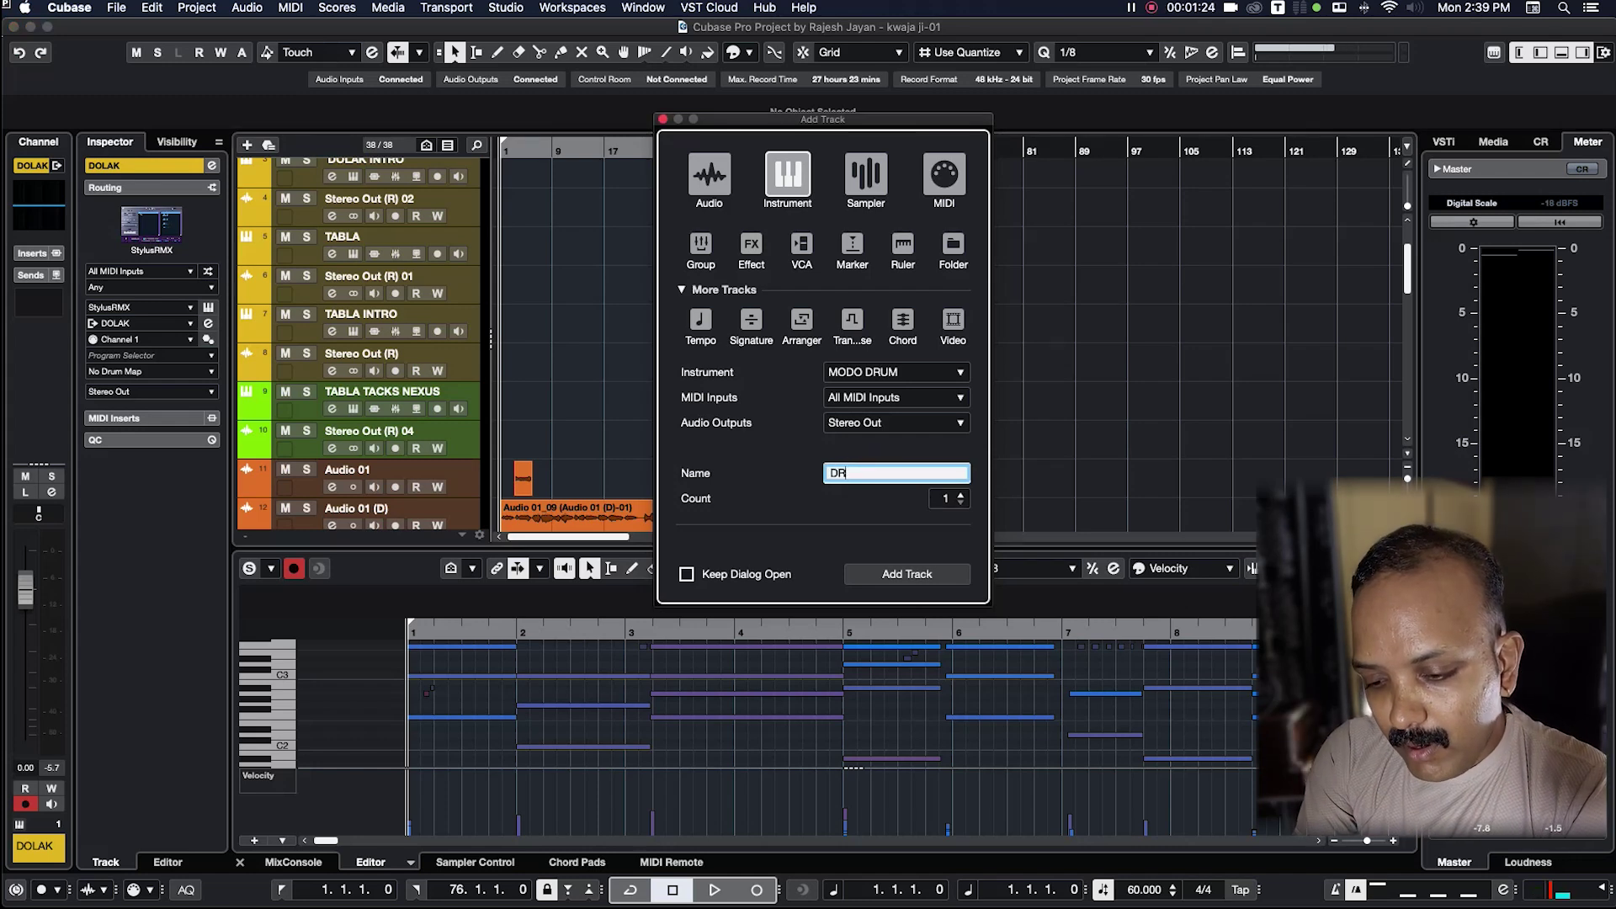
type("UMS")
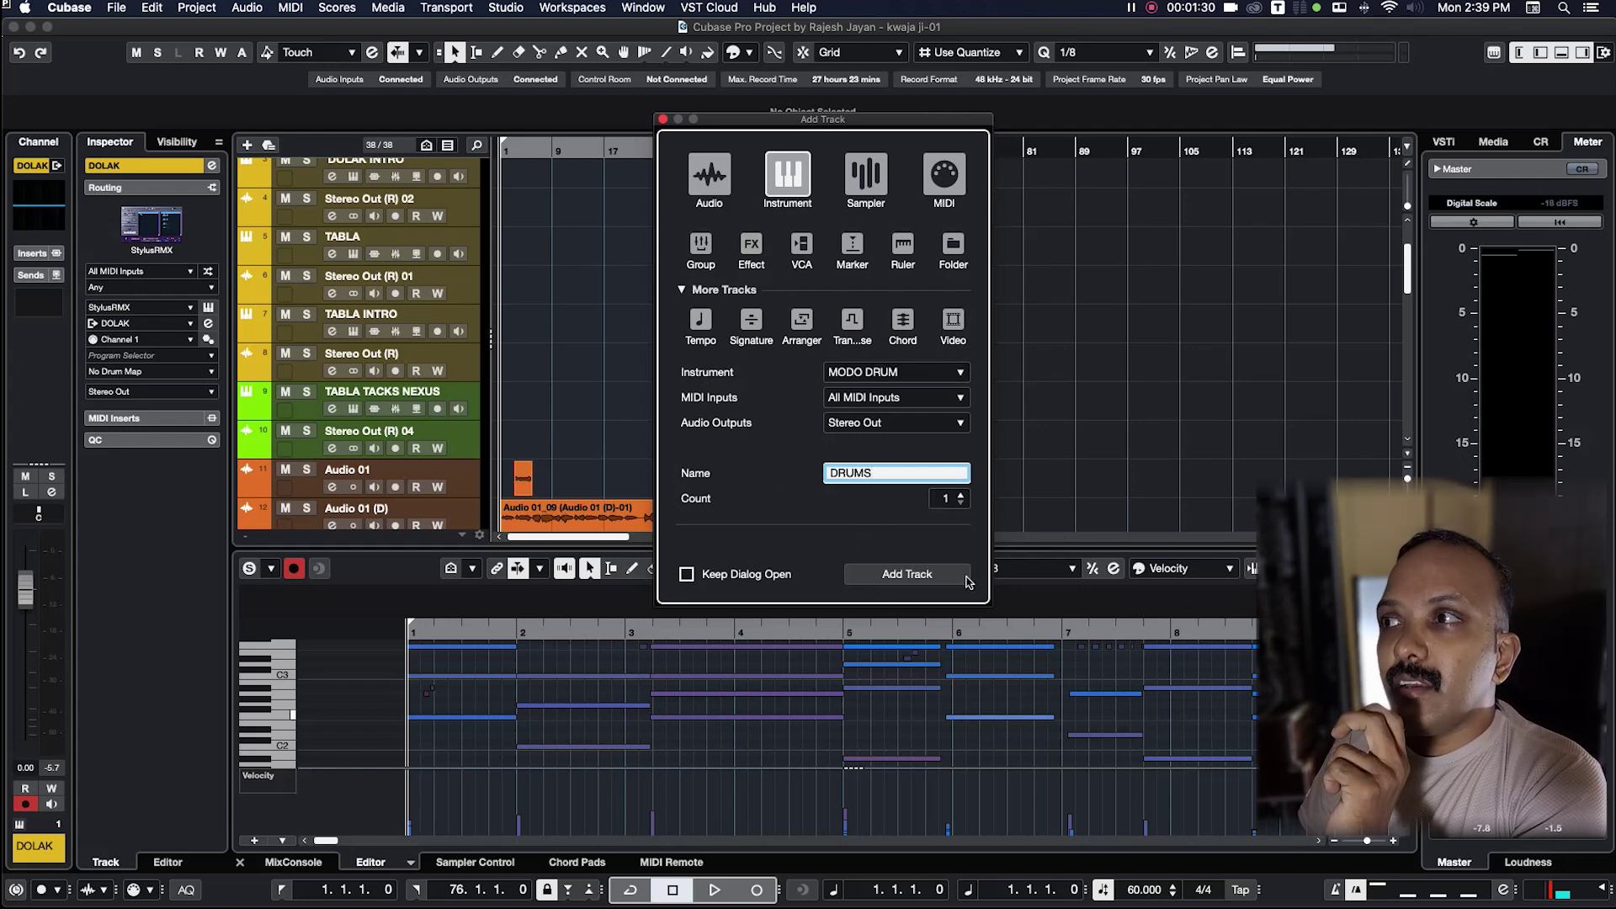
left_click(926, 577)
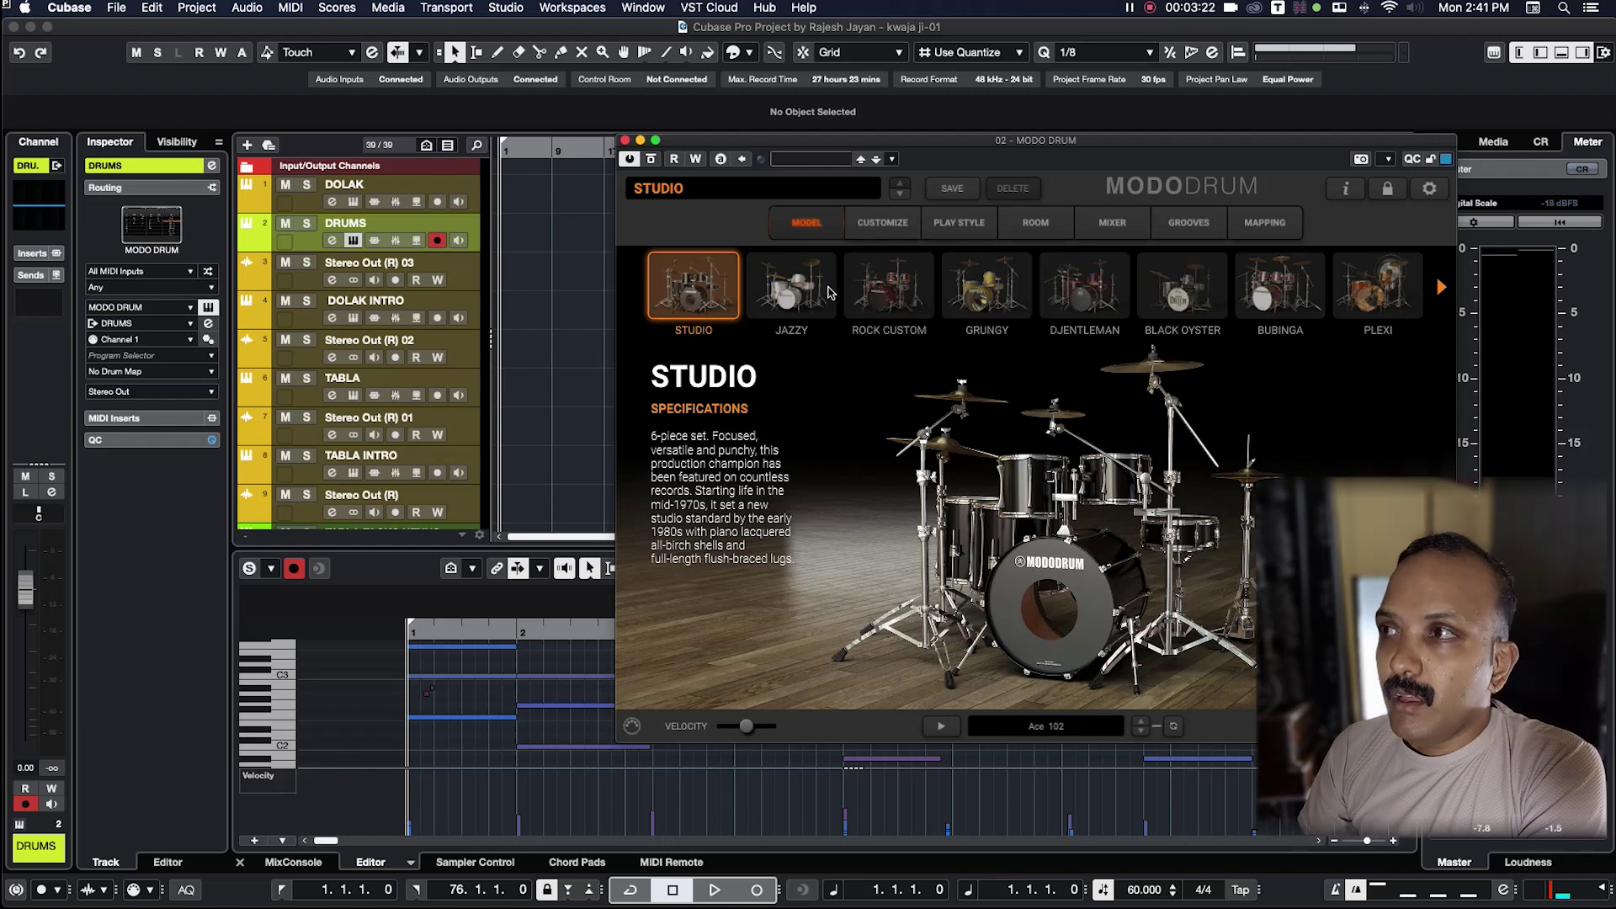
Step: Move the MODO DRUM instrument window around the project window and close it
left_click_drag(896, 148, 719, 160)
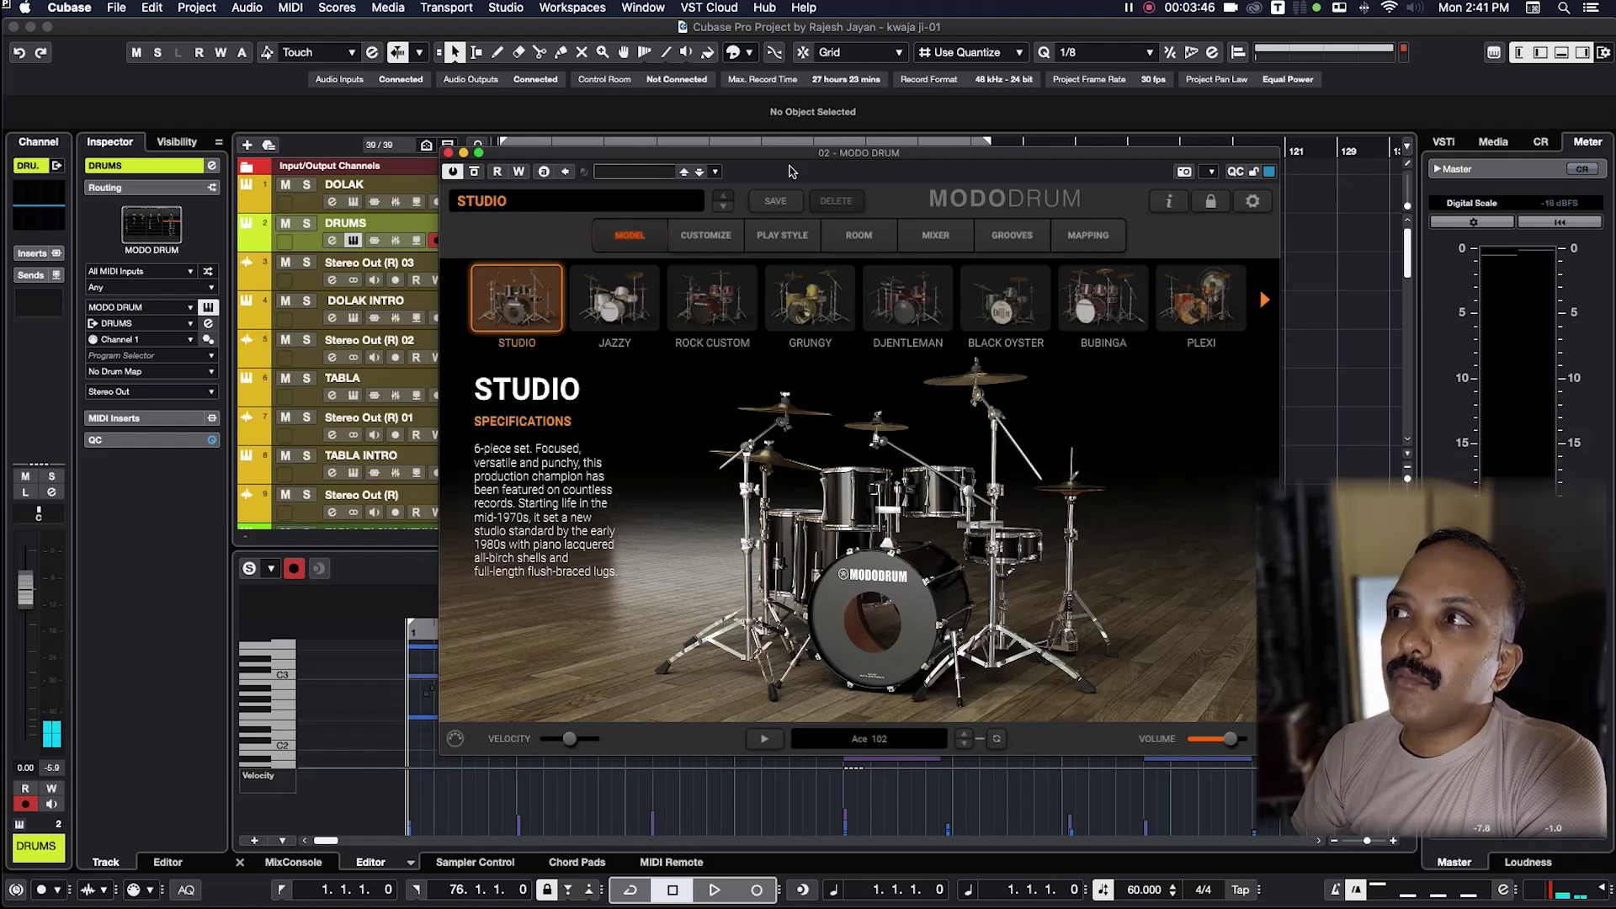
left_click_drag(789, 160, 1010, 103)
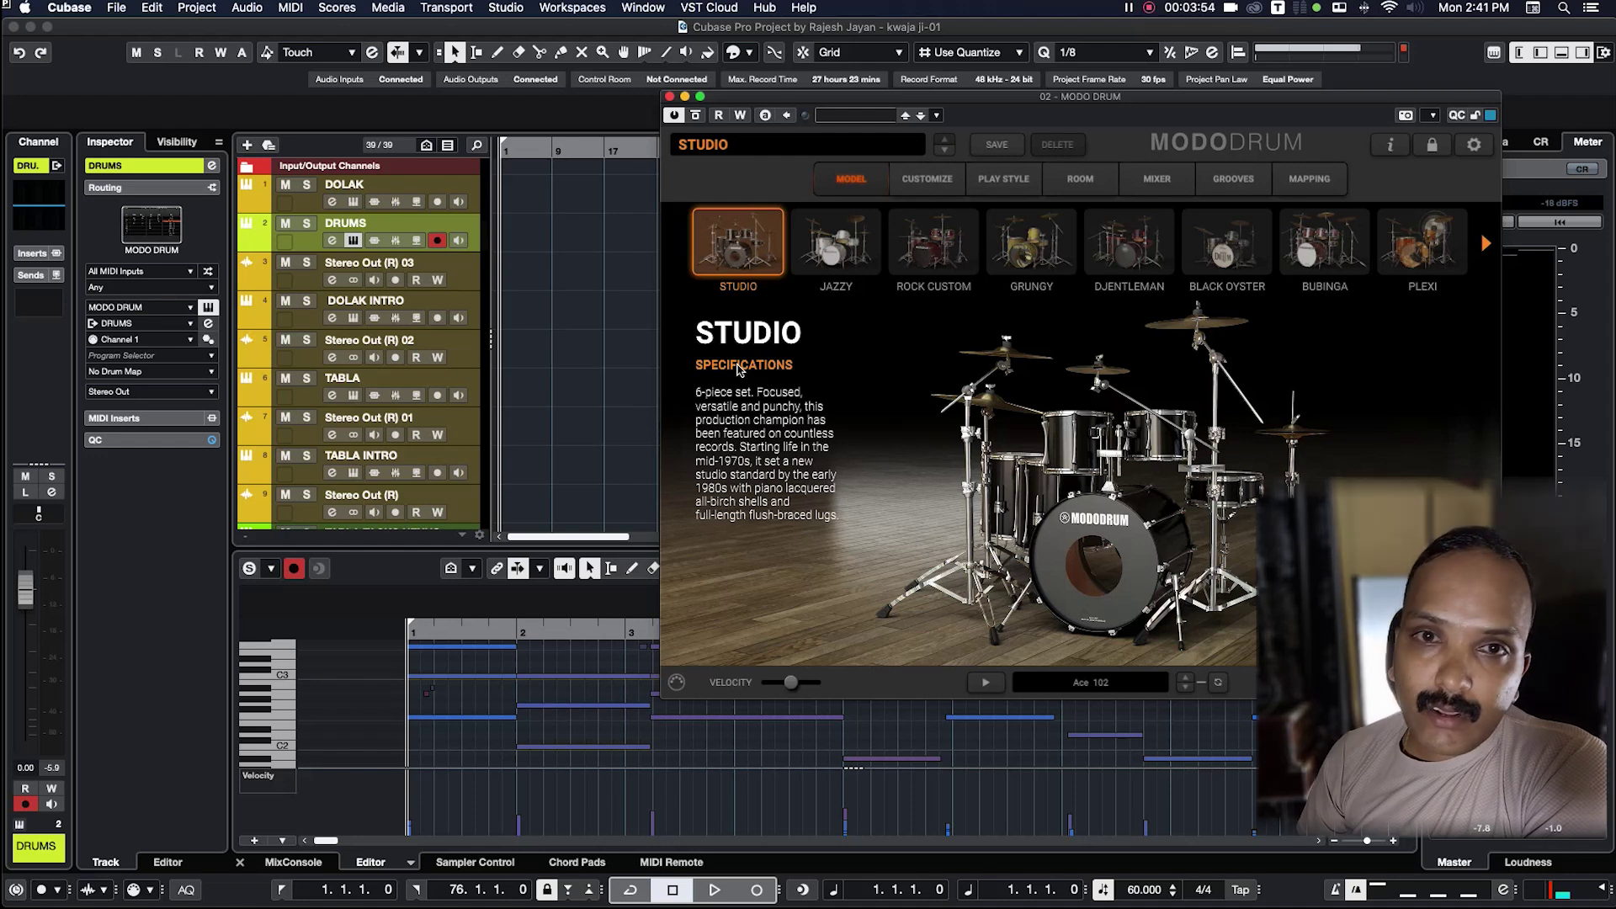
left_click_drag(879, 95, 710, 54)
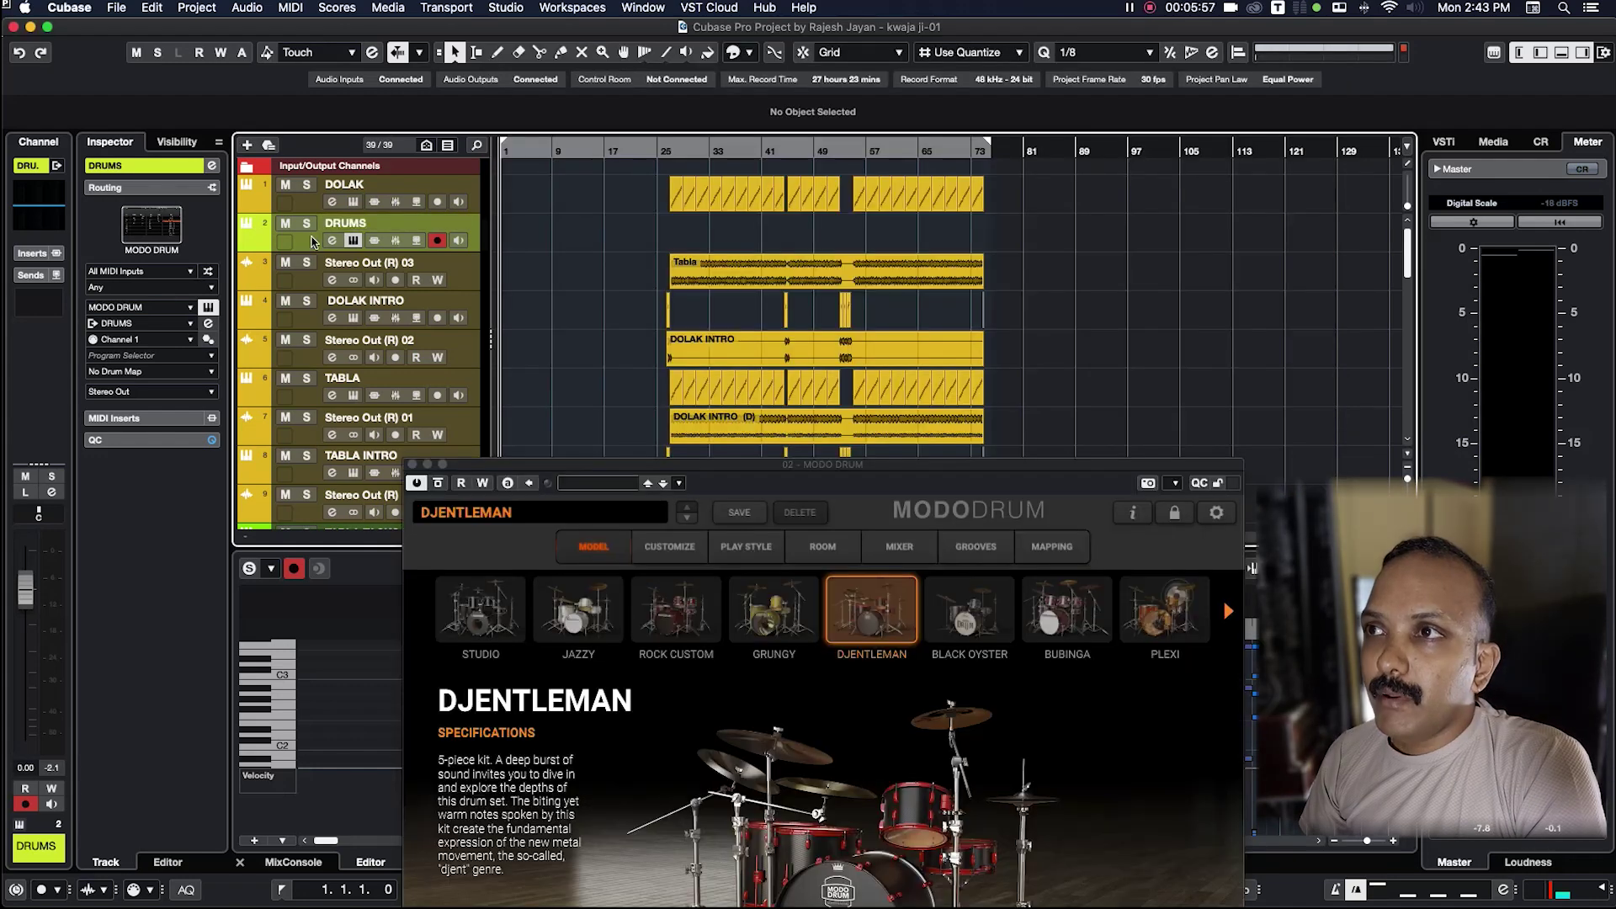
left_click(304, 242)
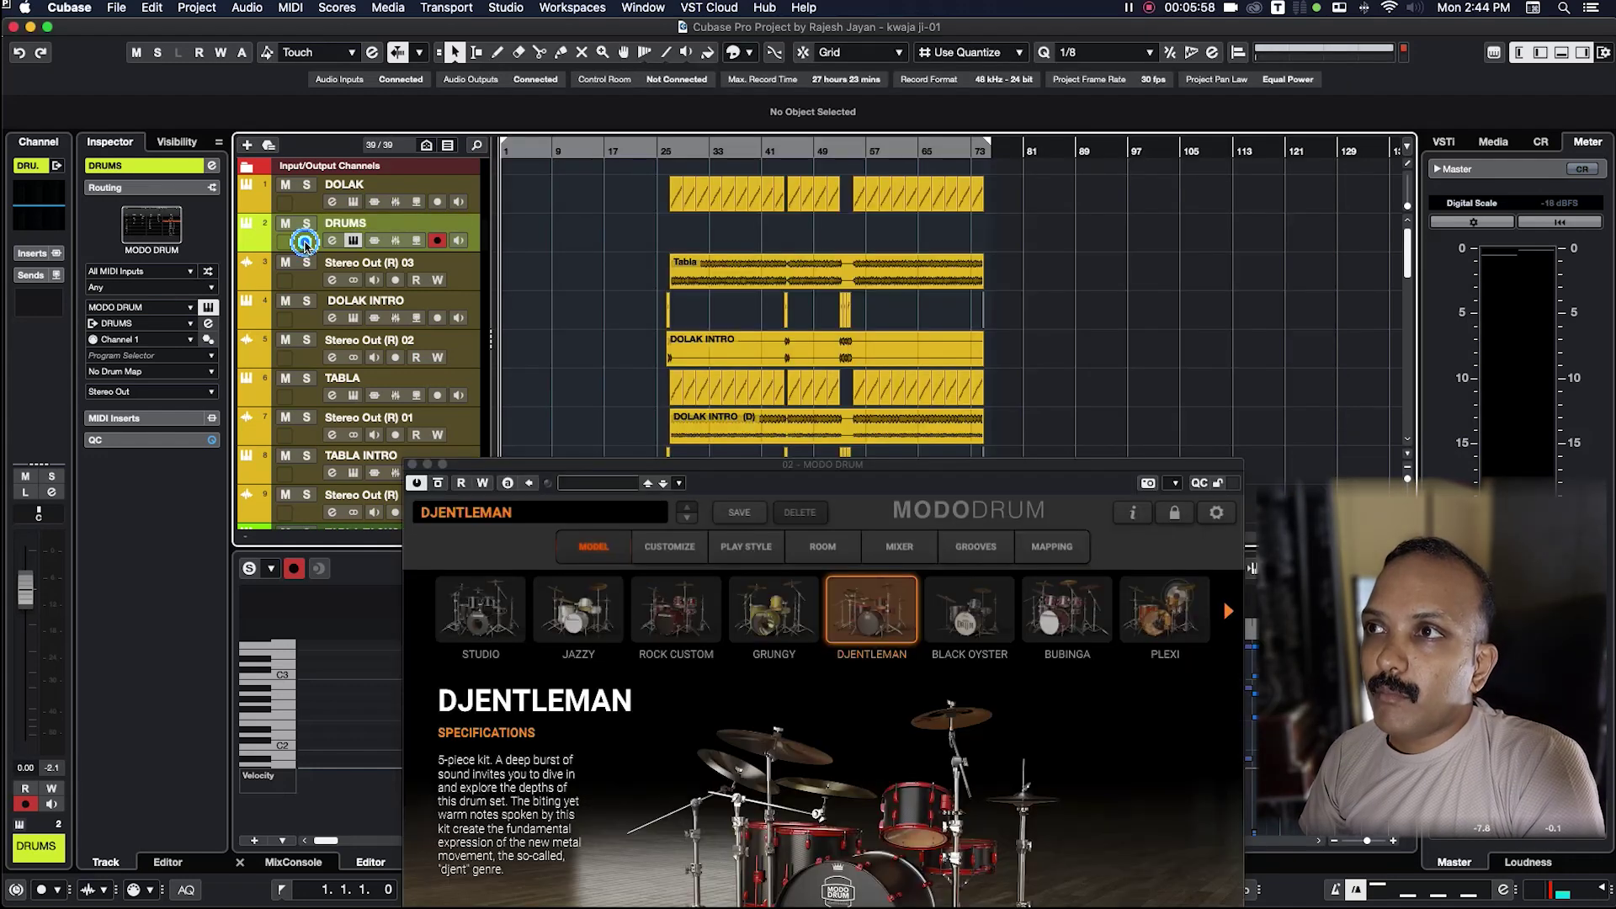
left_click(153, 229)
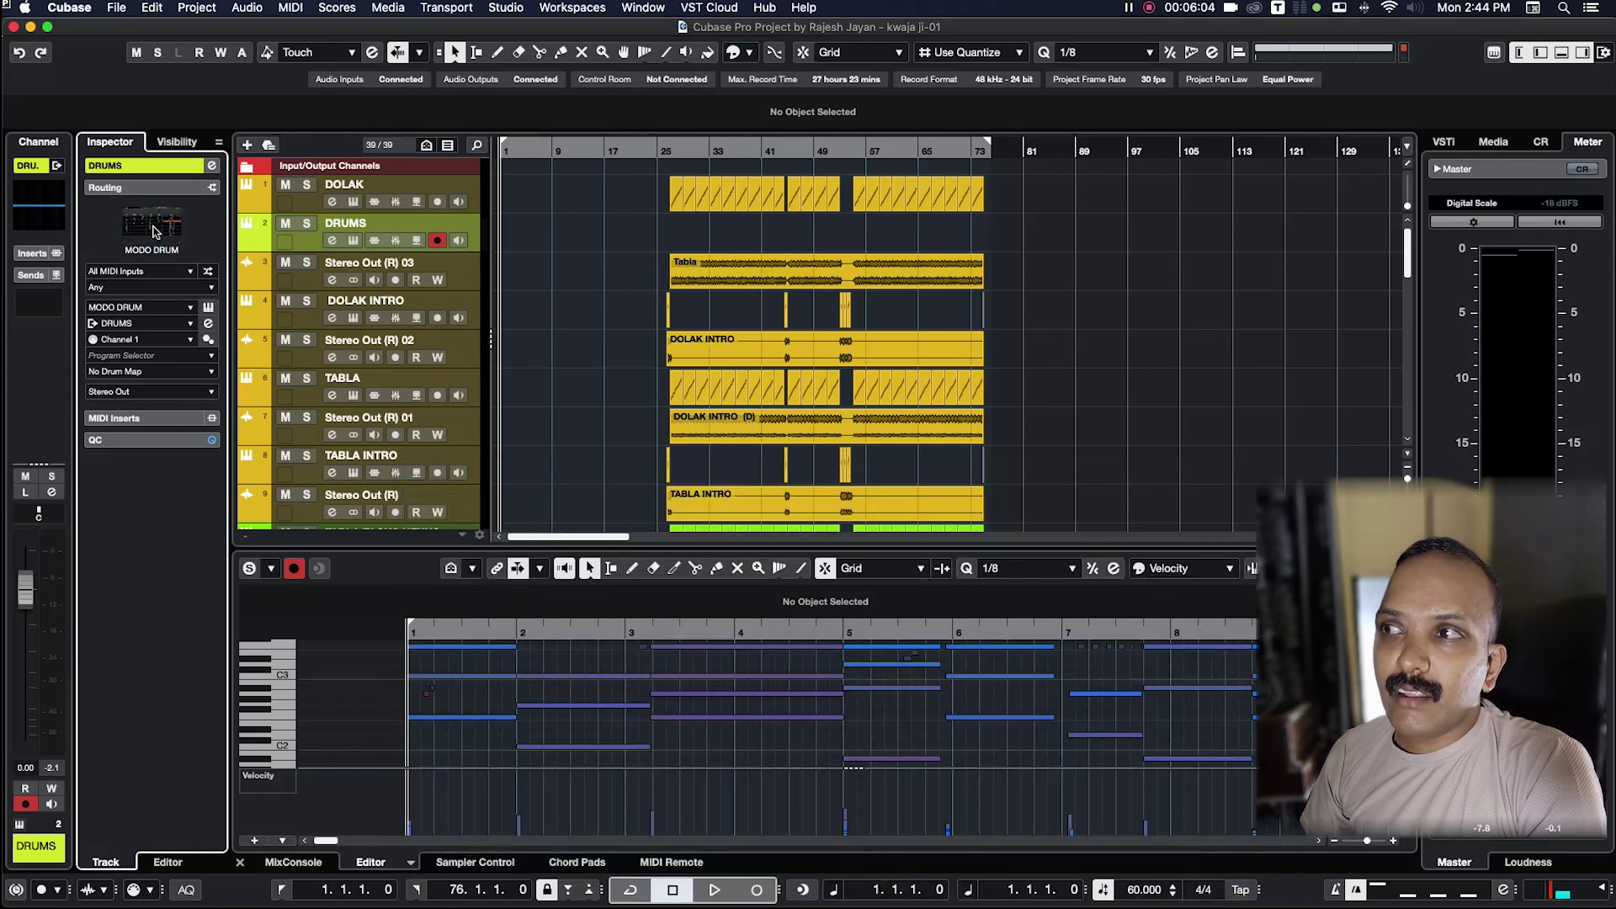
Step: Examine the DRUMS track's MIDI input choices and its channel settings
left_click(155, 271)
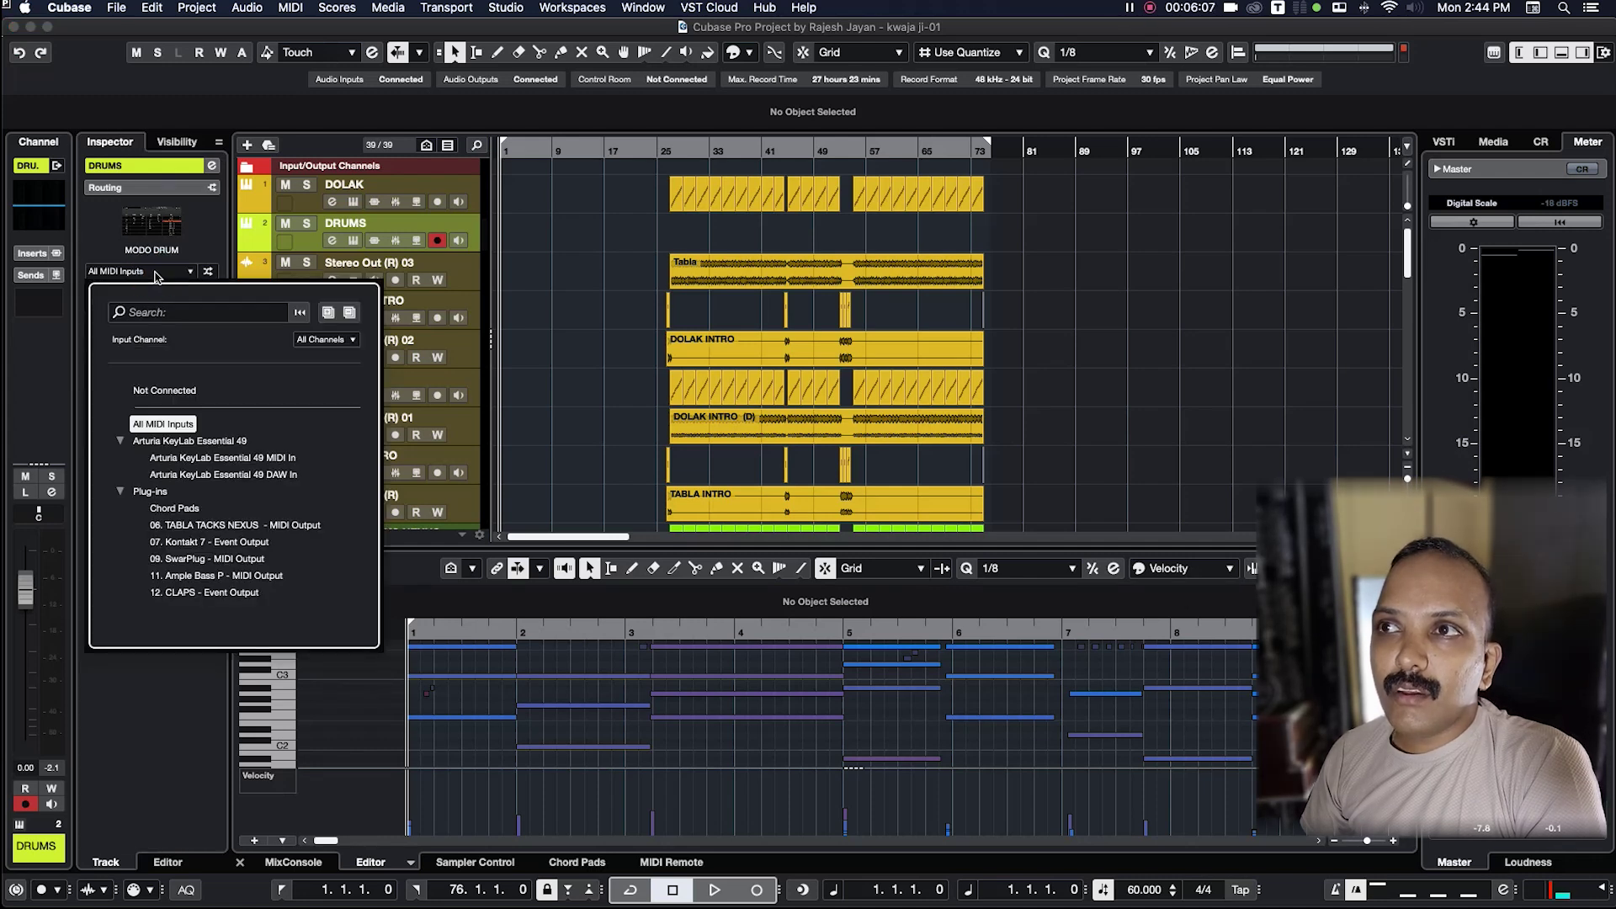
left_click(202, 245)
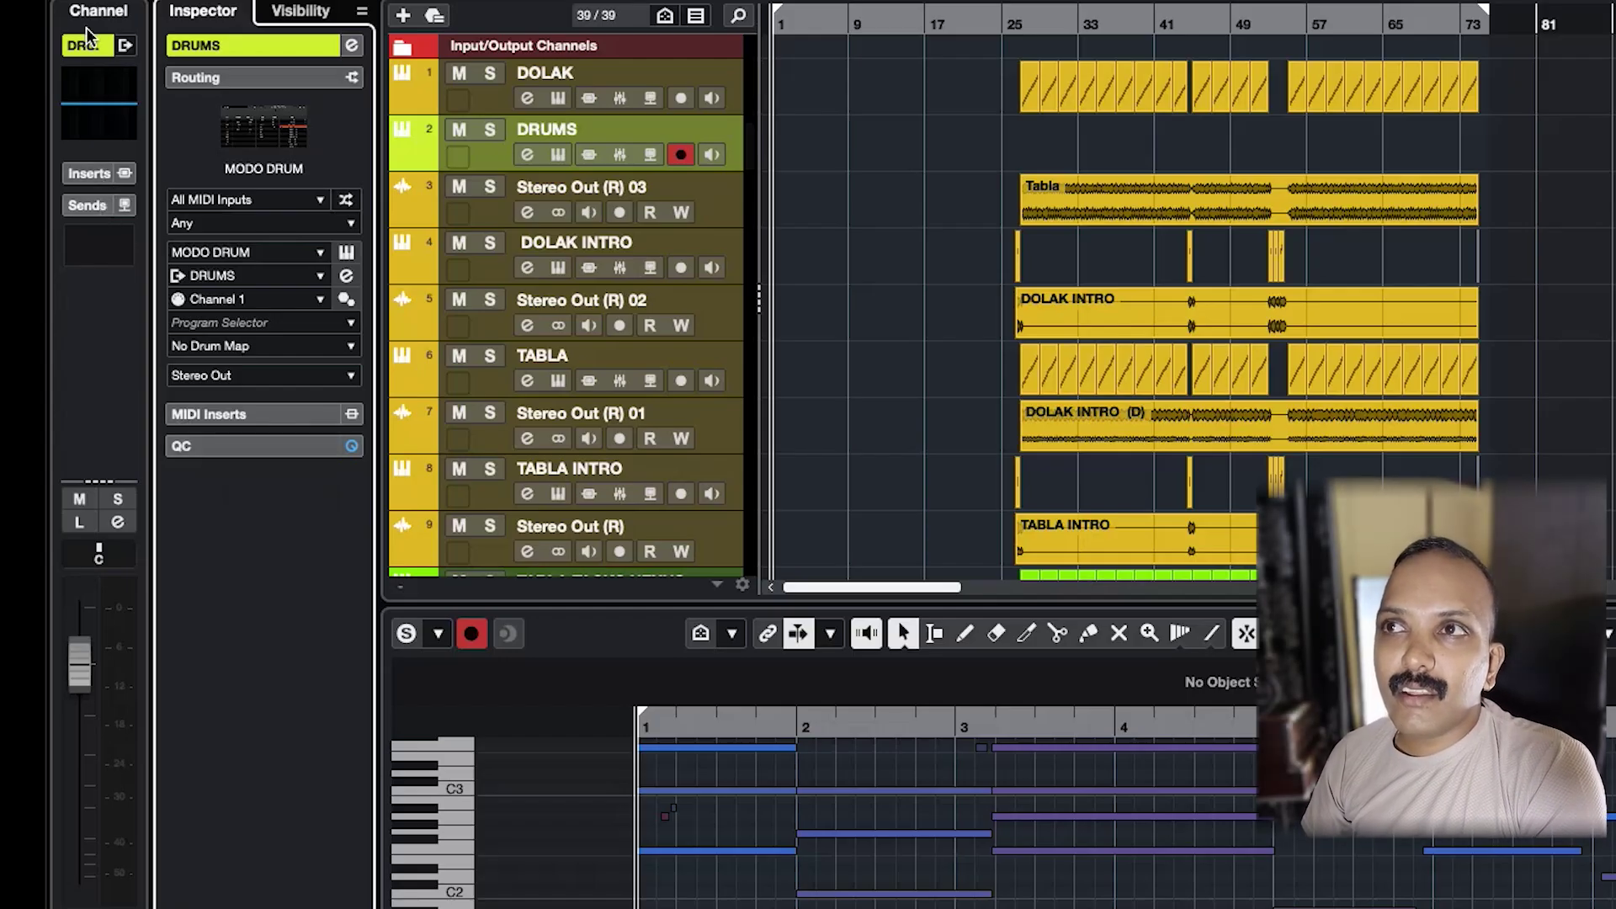
left_click(526, 160)
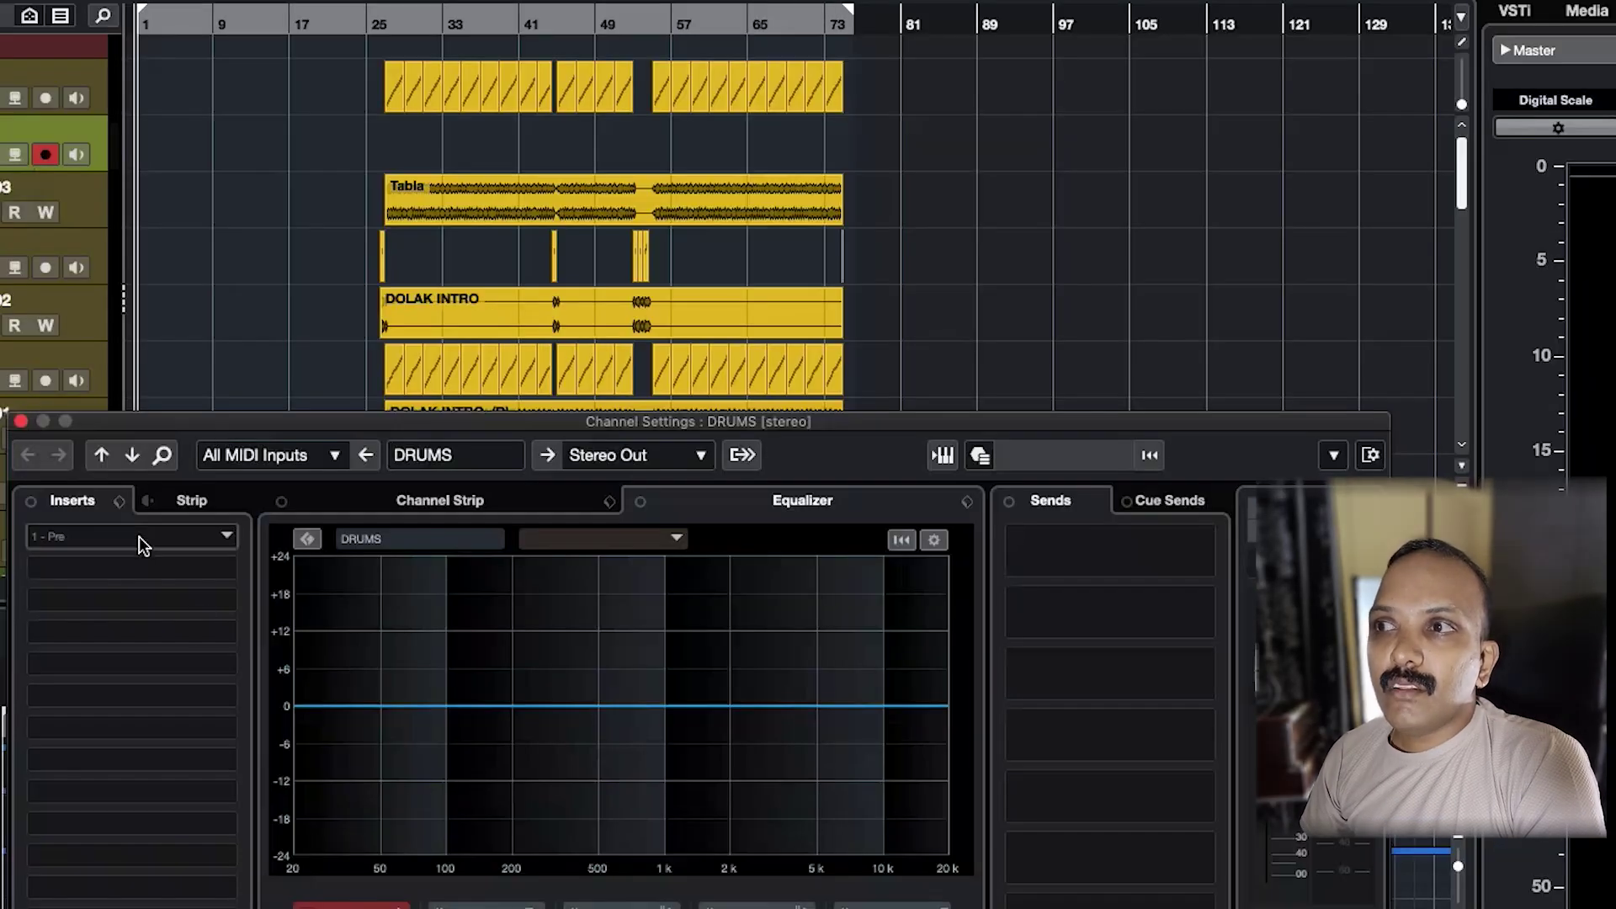
left_click(22, 423)
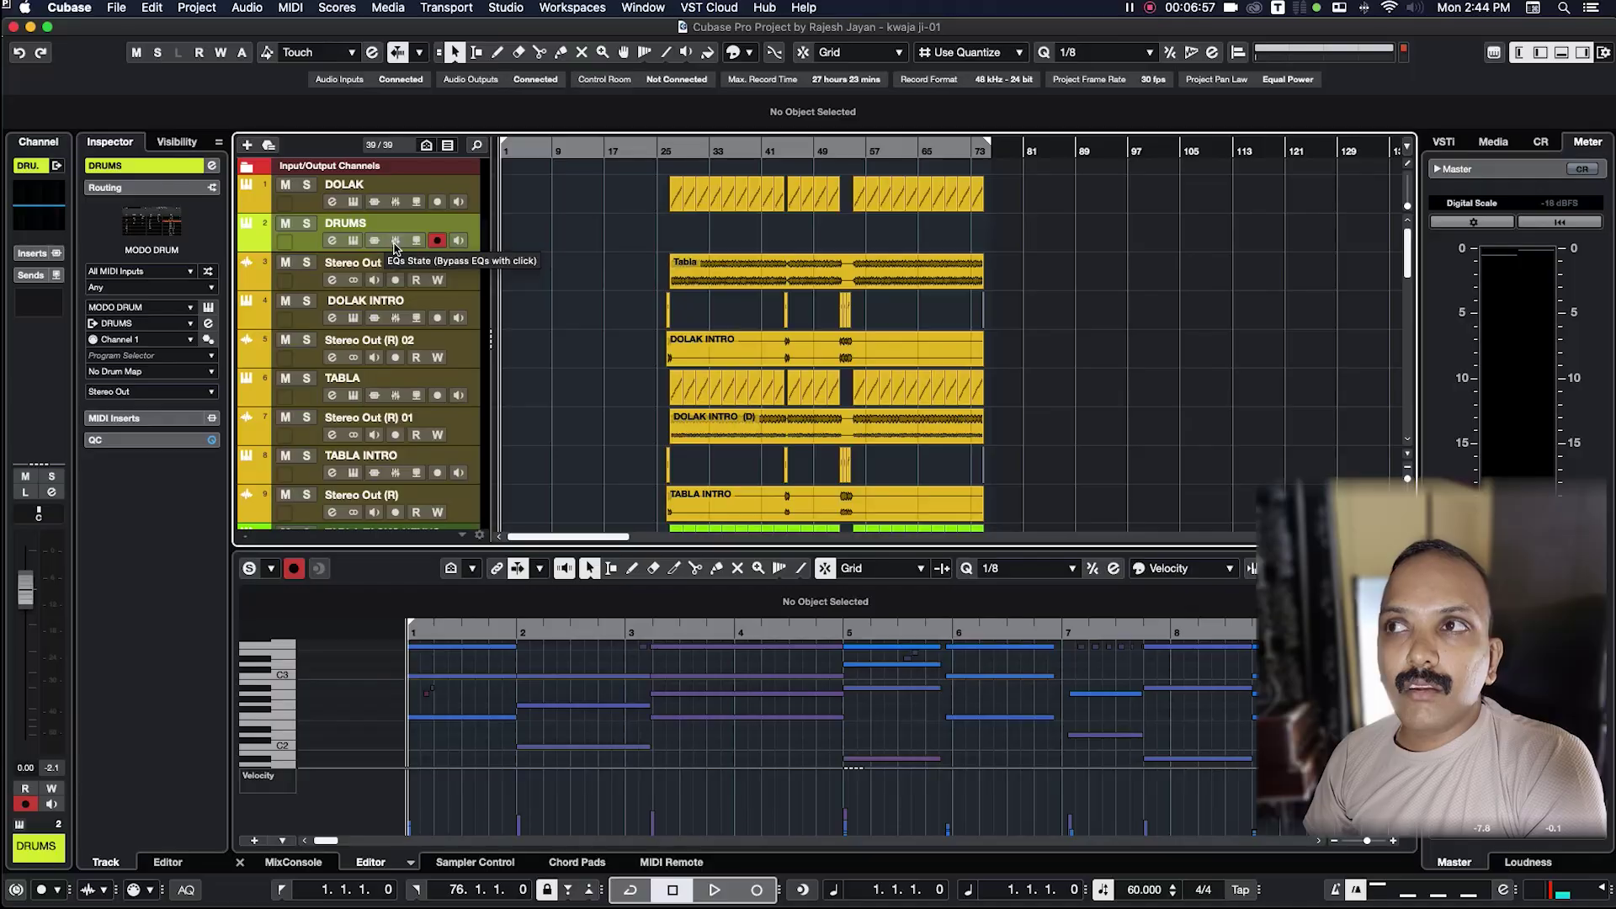
Step: Enable monitoring on the DRUMS track and record a short MIDI take starting around bar 27
left_click(457, 242)
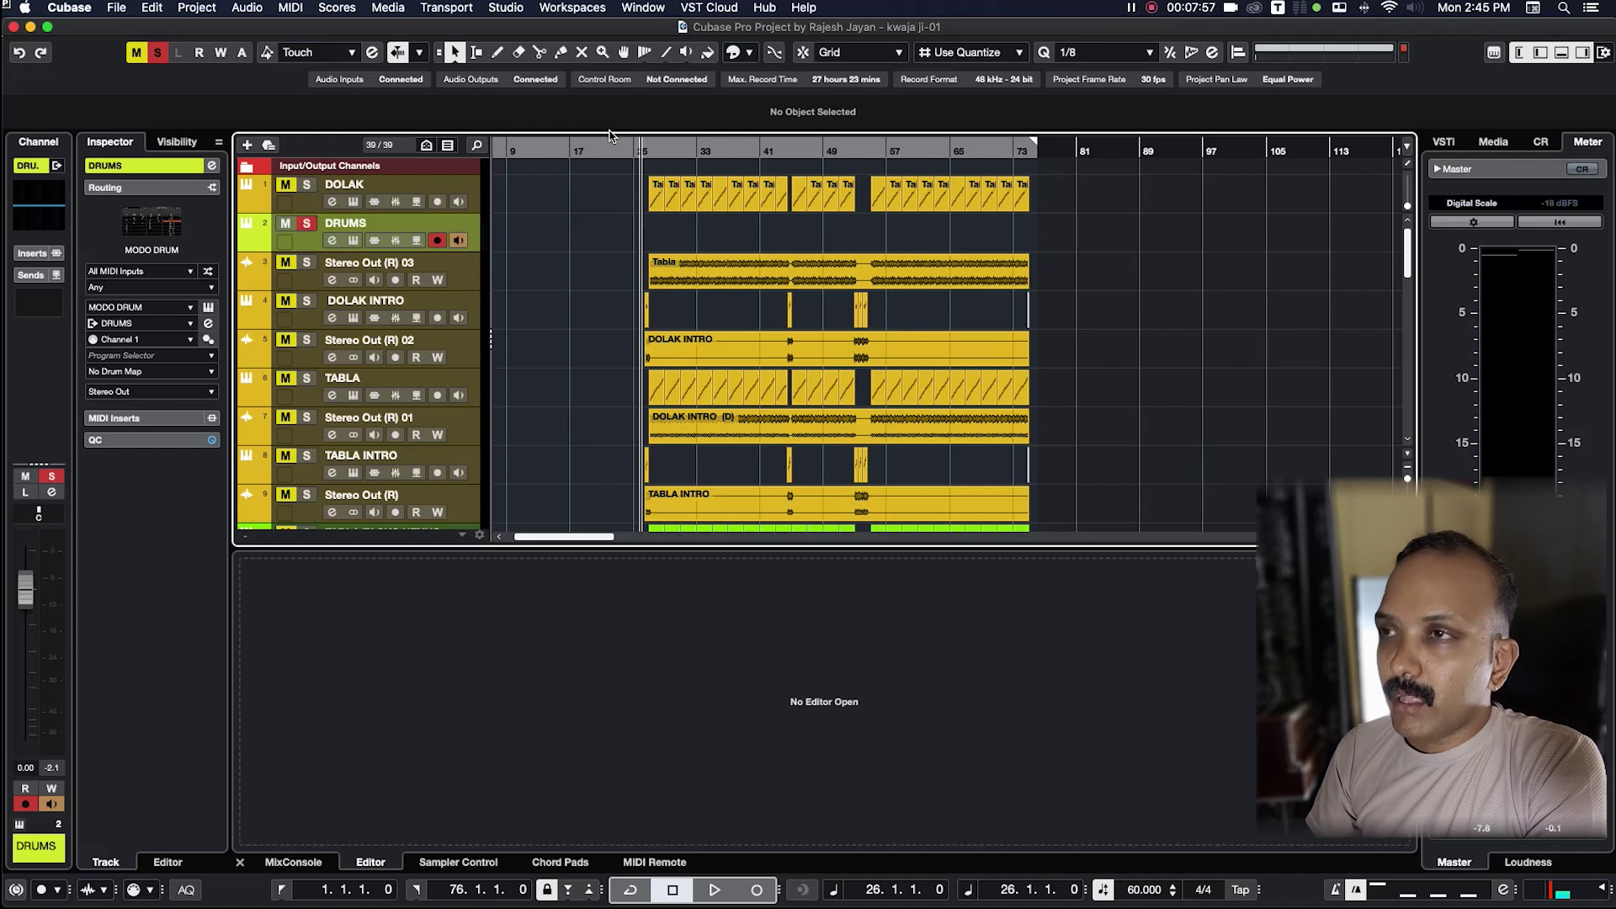
left_click(649, 147)
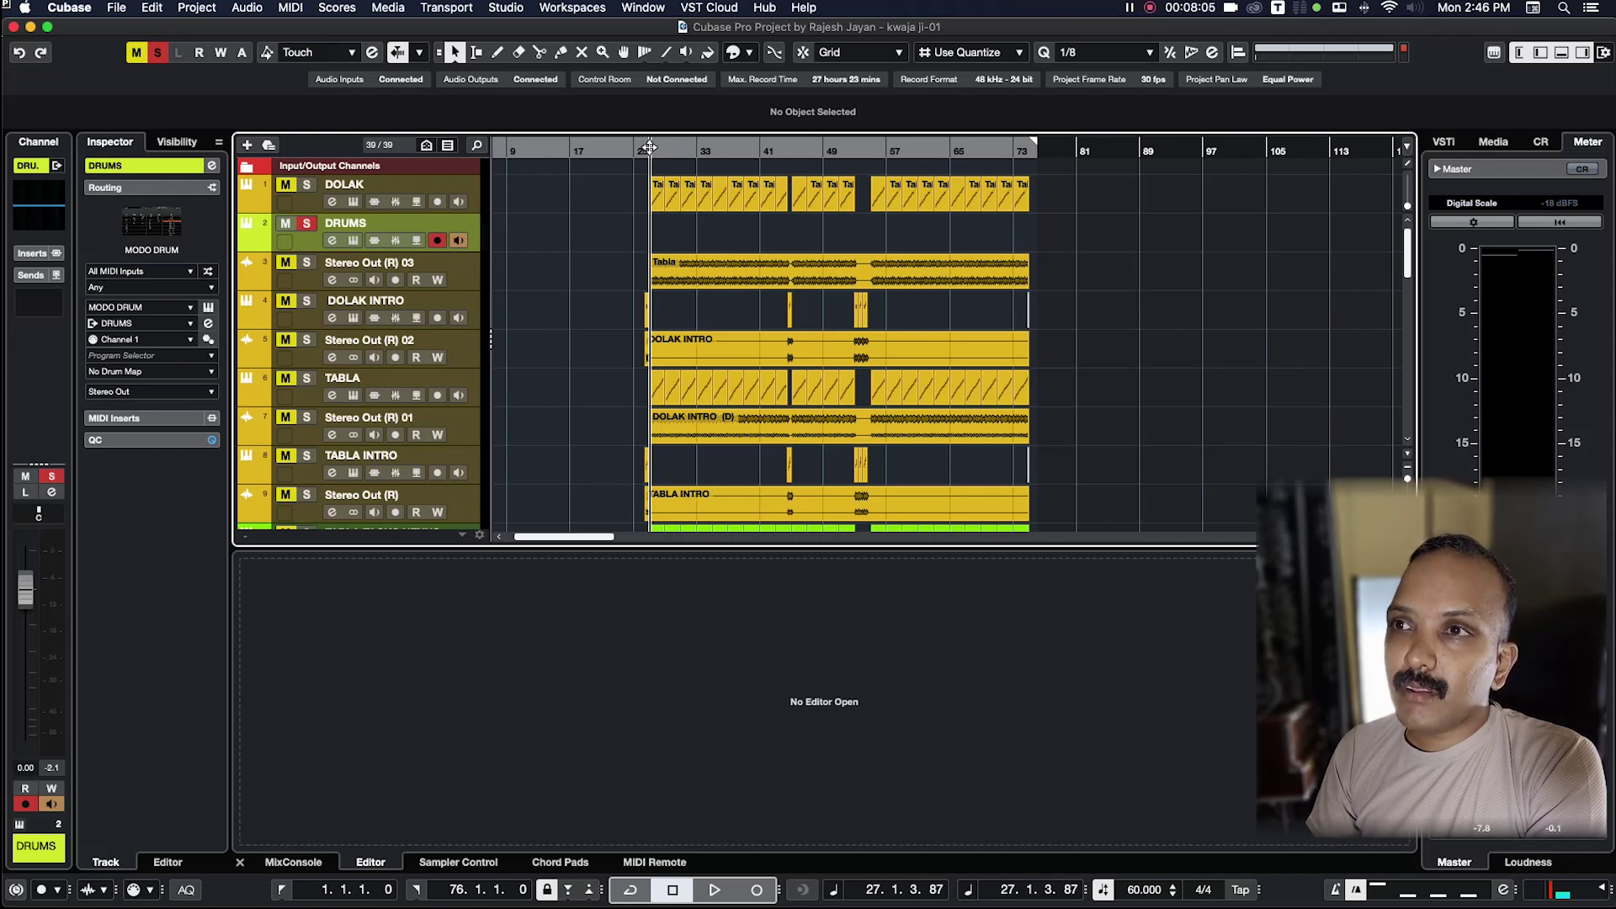
key("KP_Multiply")
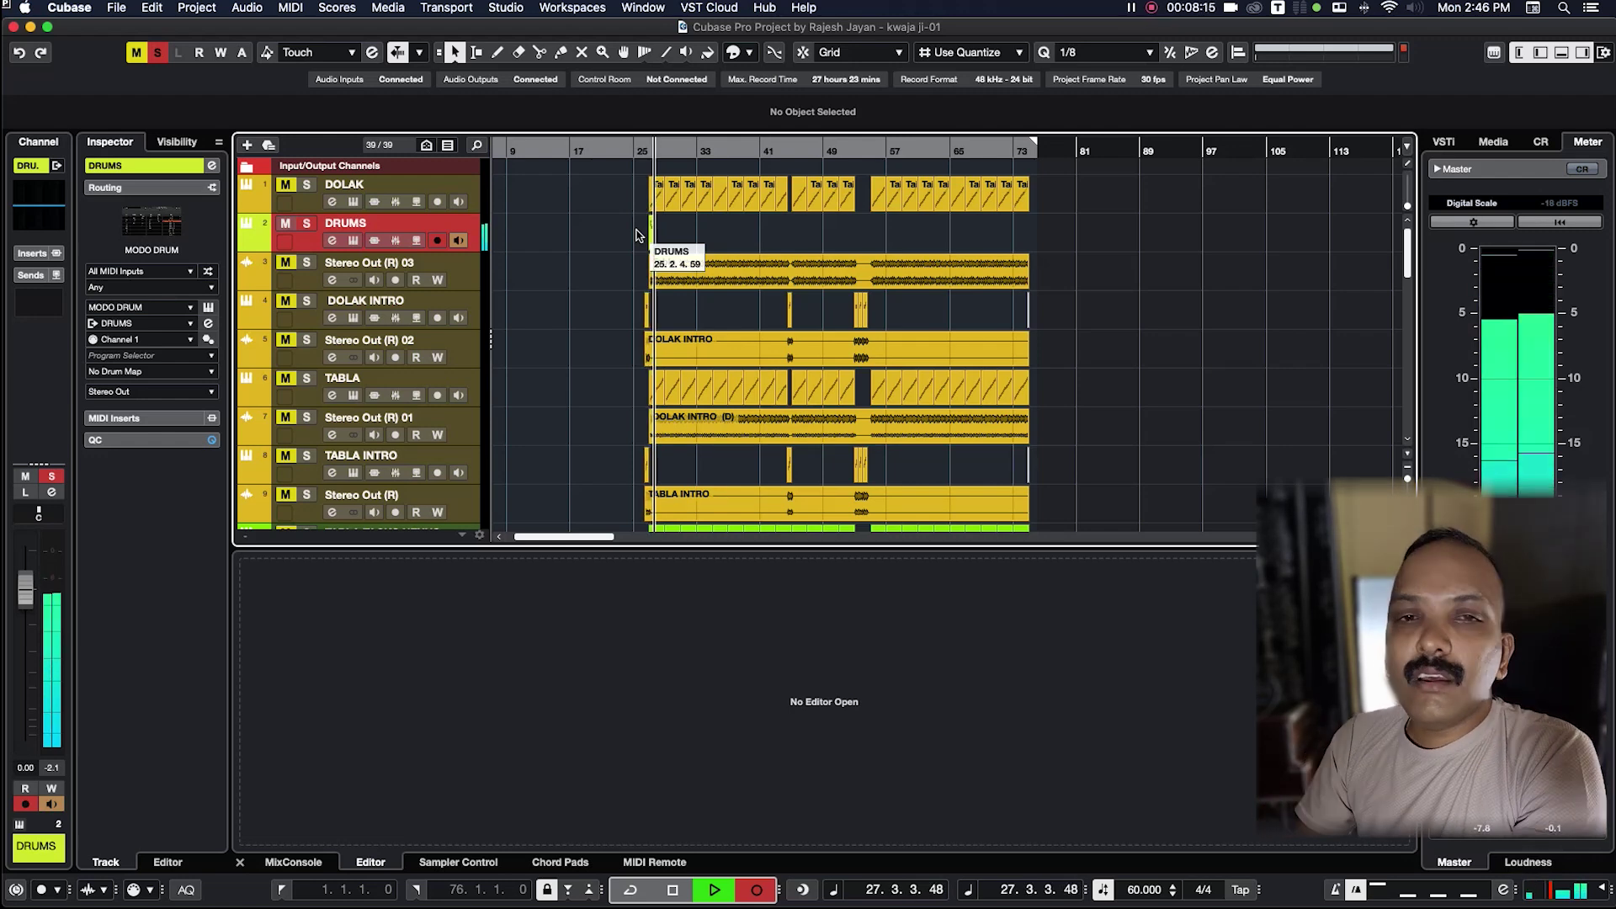
key("space")
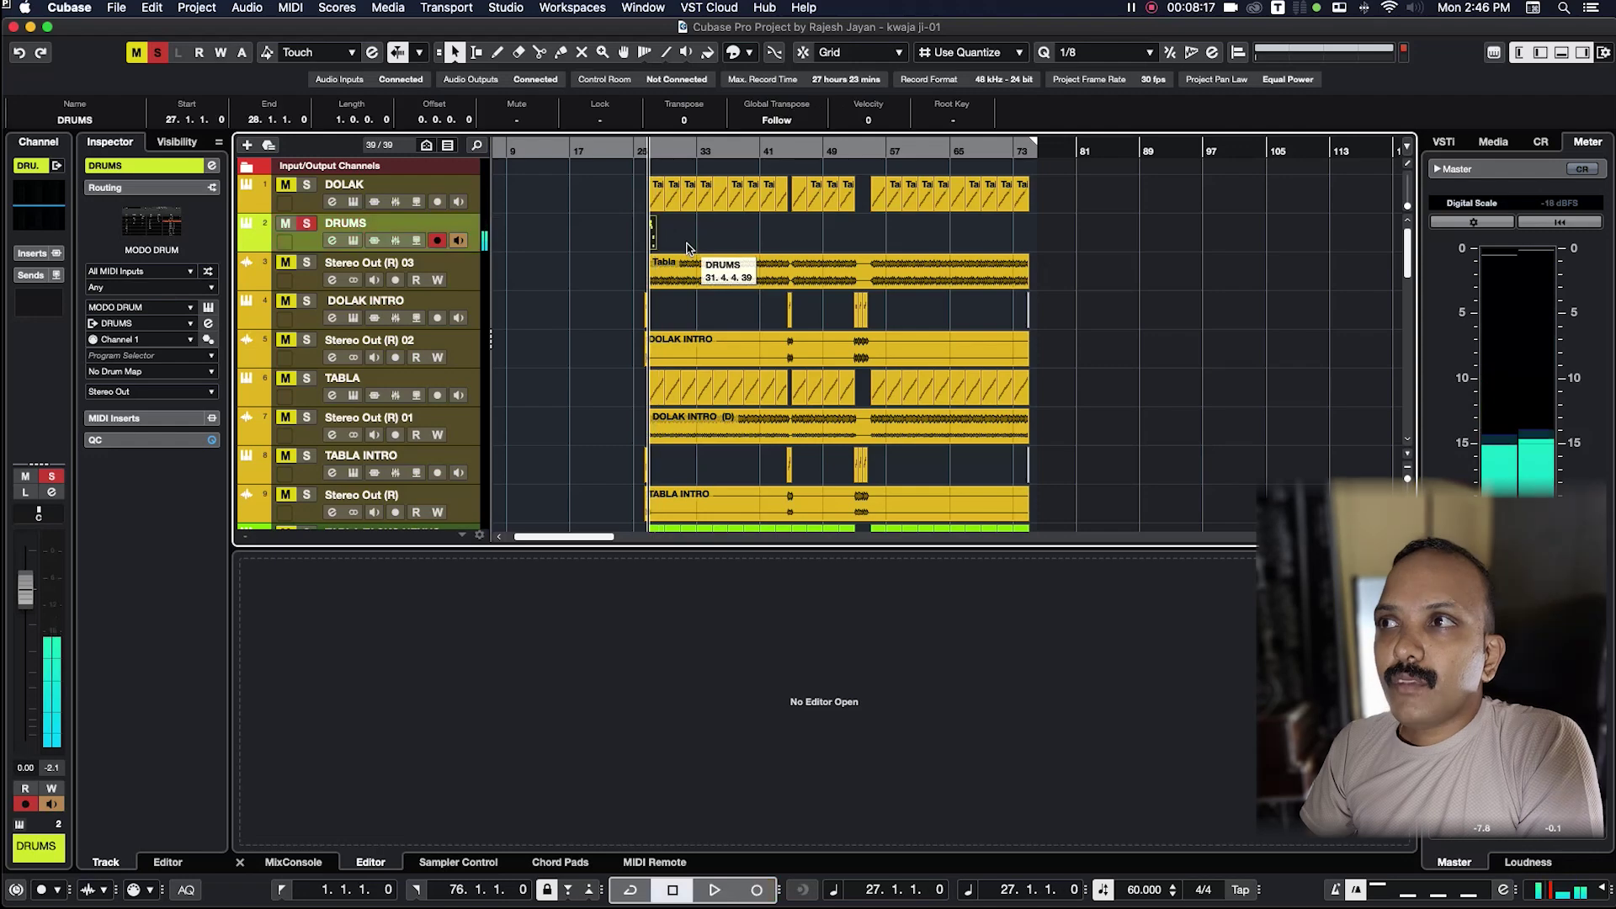
Step: Delete the recorded MIDI part at bar 27 on the DRUMS track
scroll(644, 244, "up", 10)
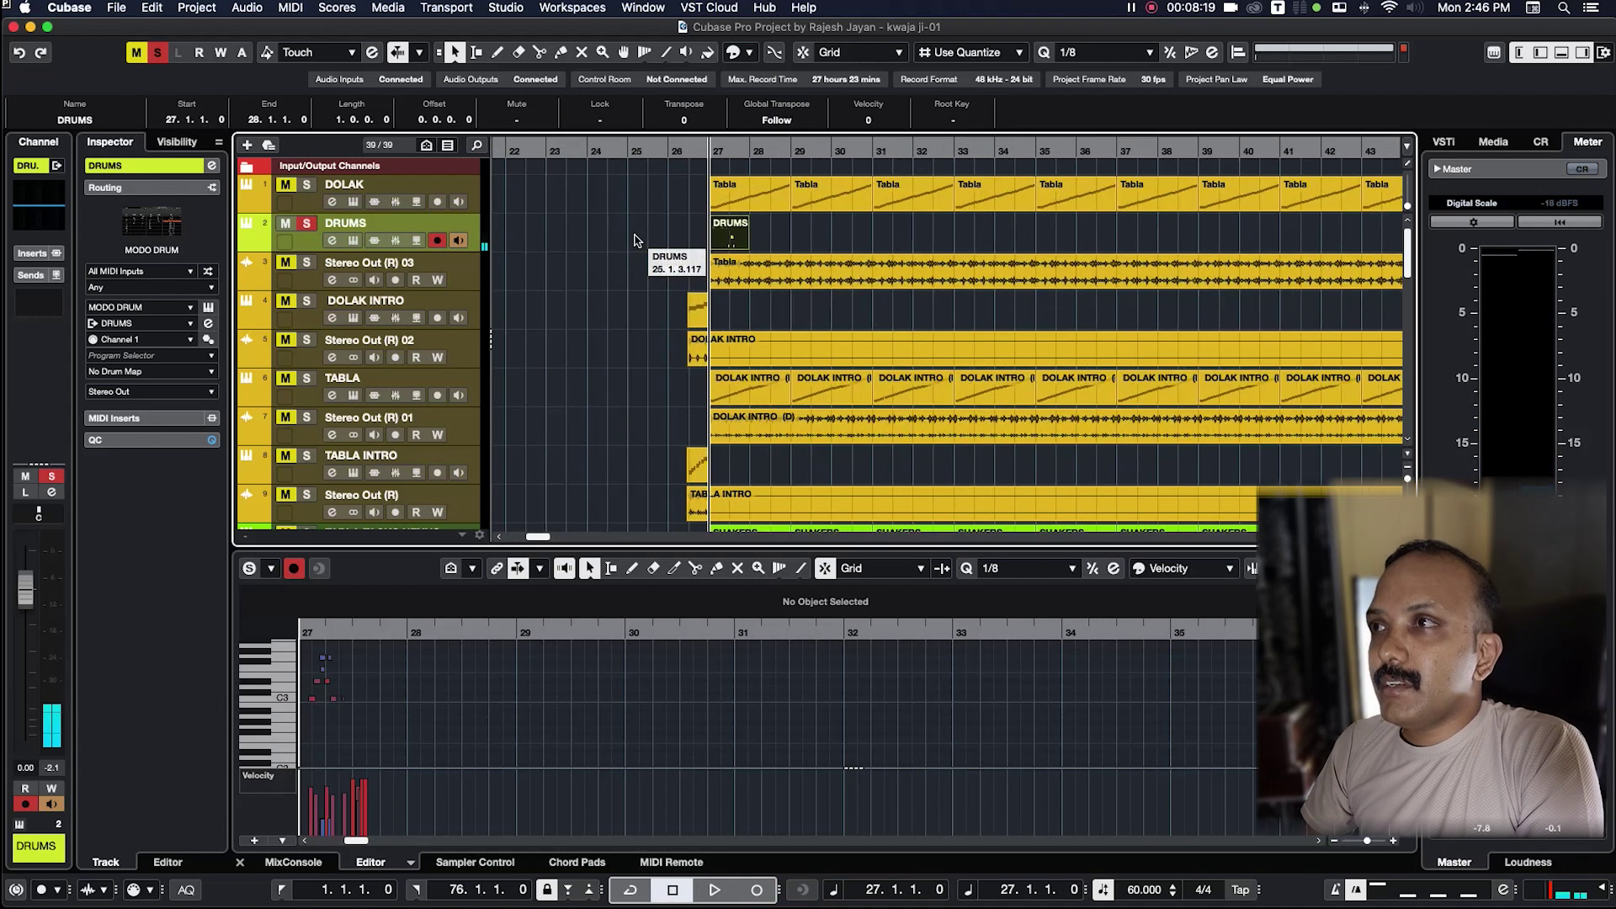
scroll(714, 244, "up", 3)
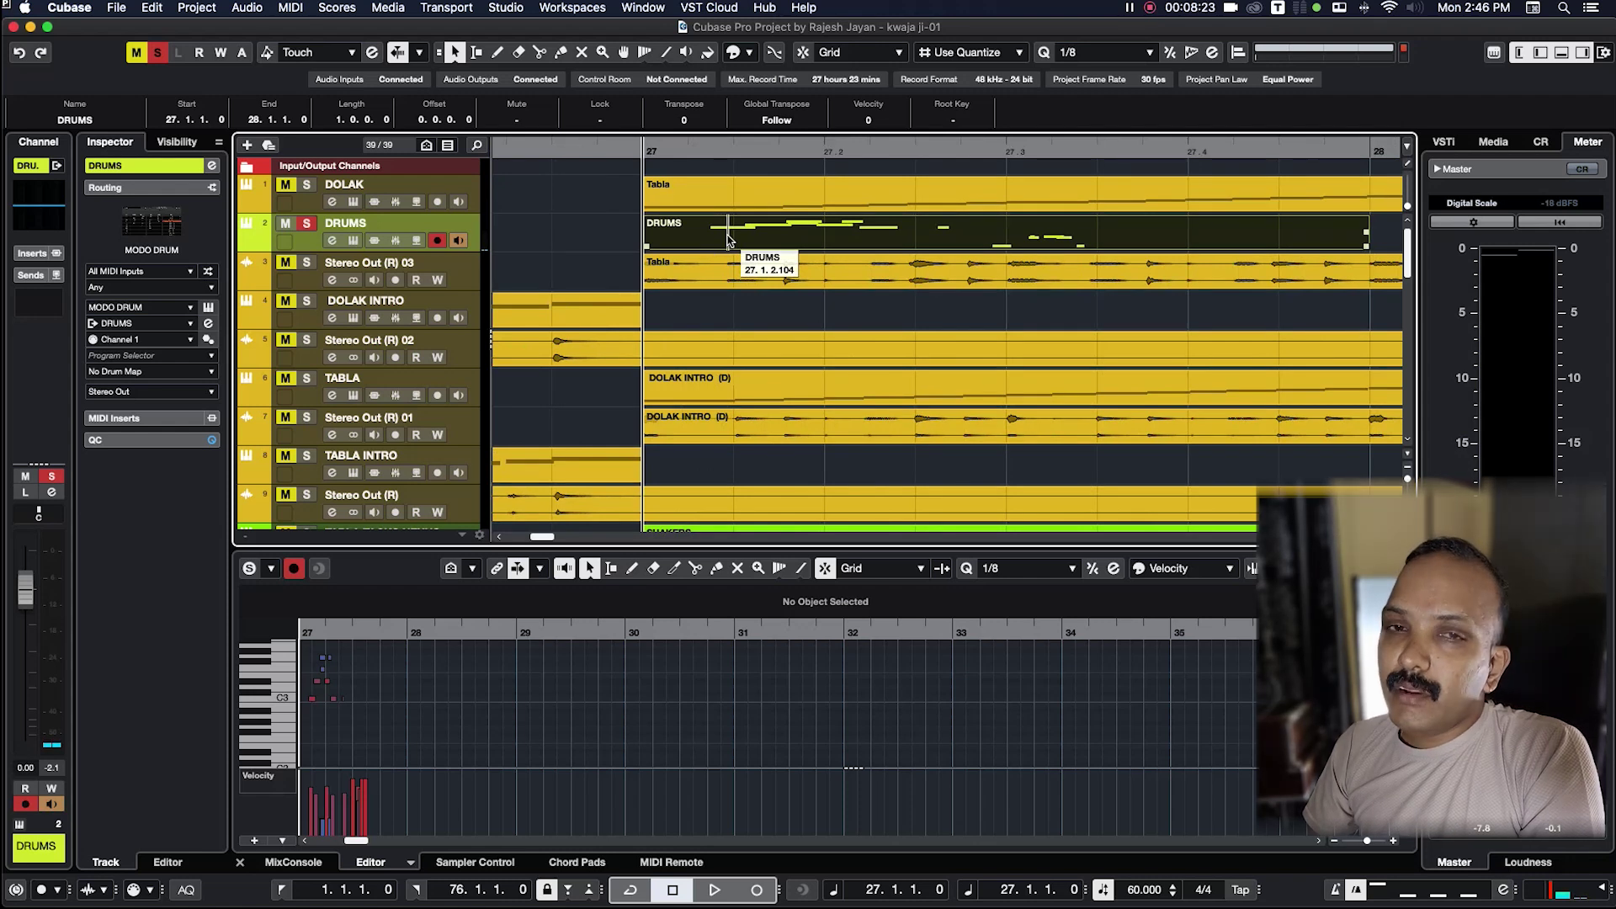
left_click(728, 238)
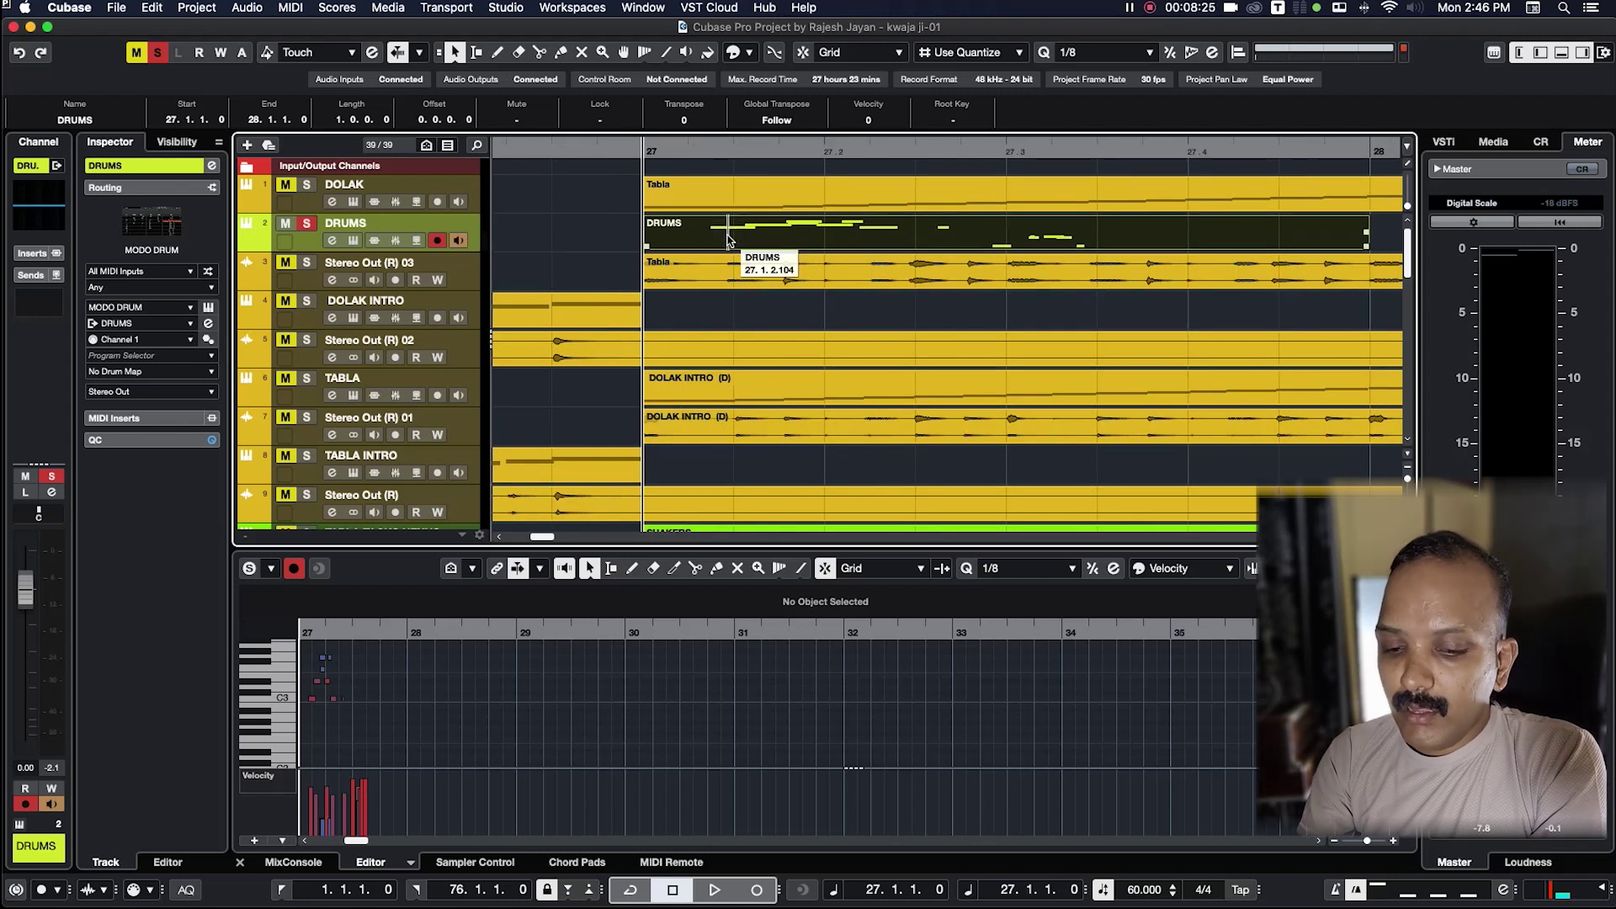
key("Delete")
Step: Set the left locator at bar 27 and the right locator at about bar 31
scroll(728, 238, "down", 6)
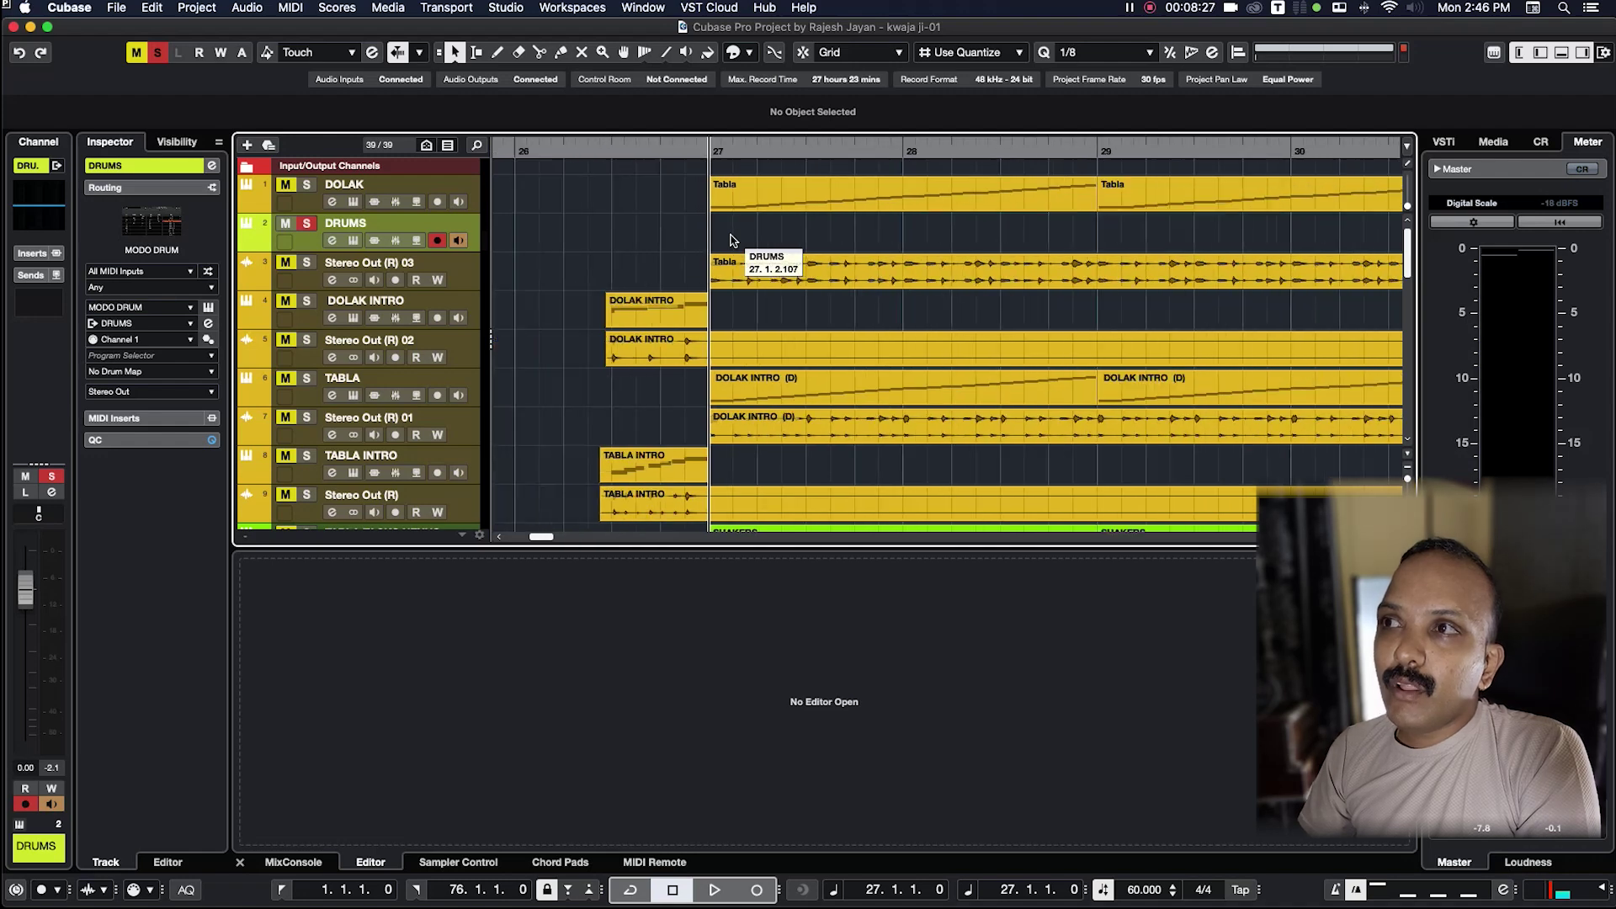
scroll(728, 239, "down", 5)
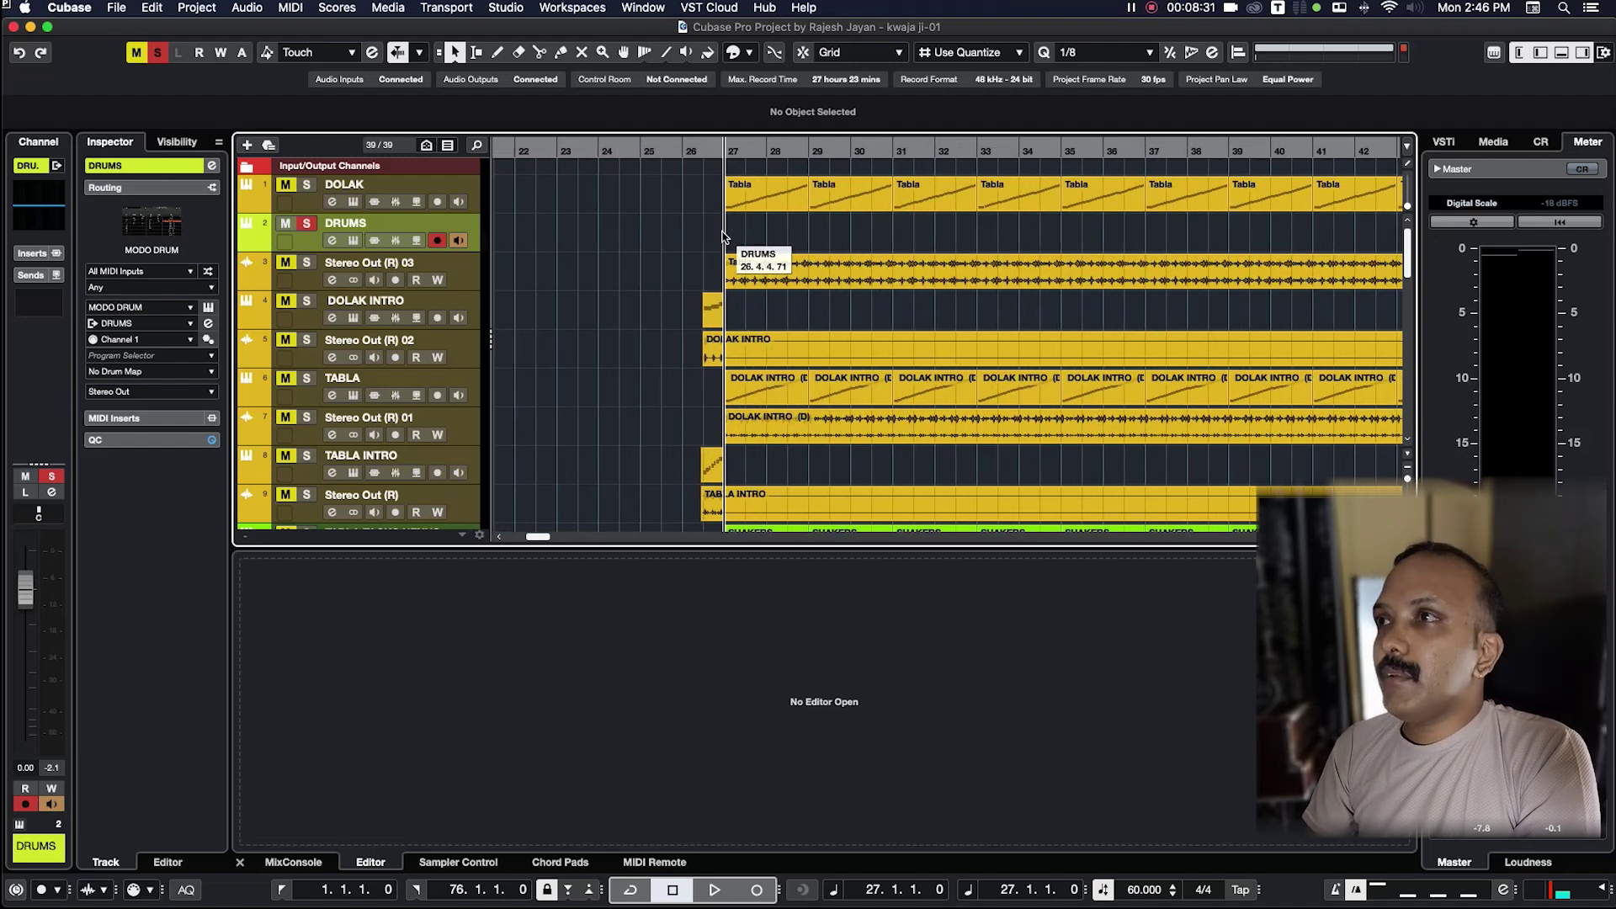
key("super+KP_1")
scroll(722, 238, "right", 5)
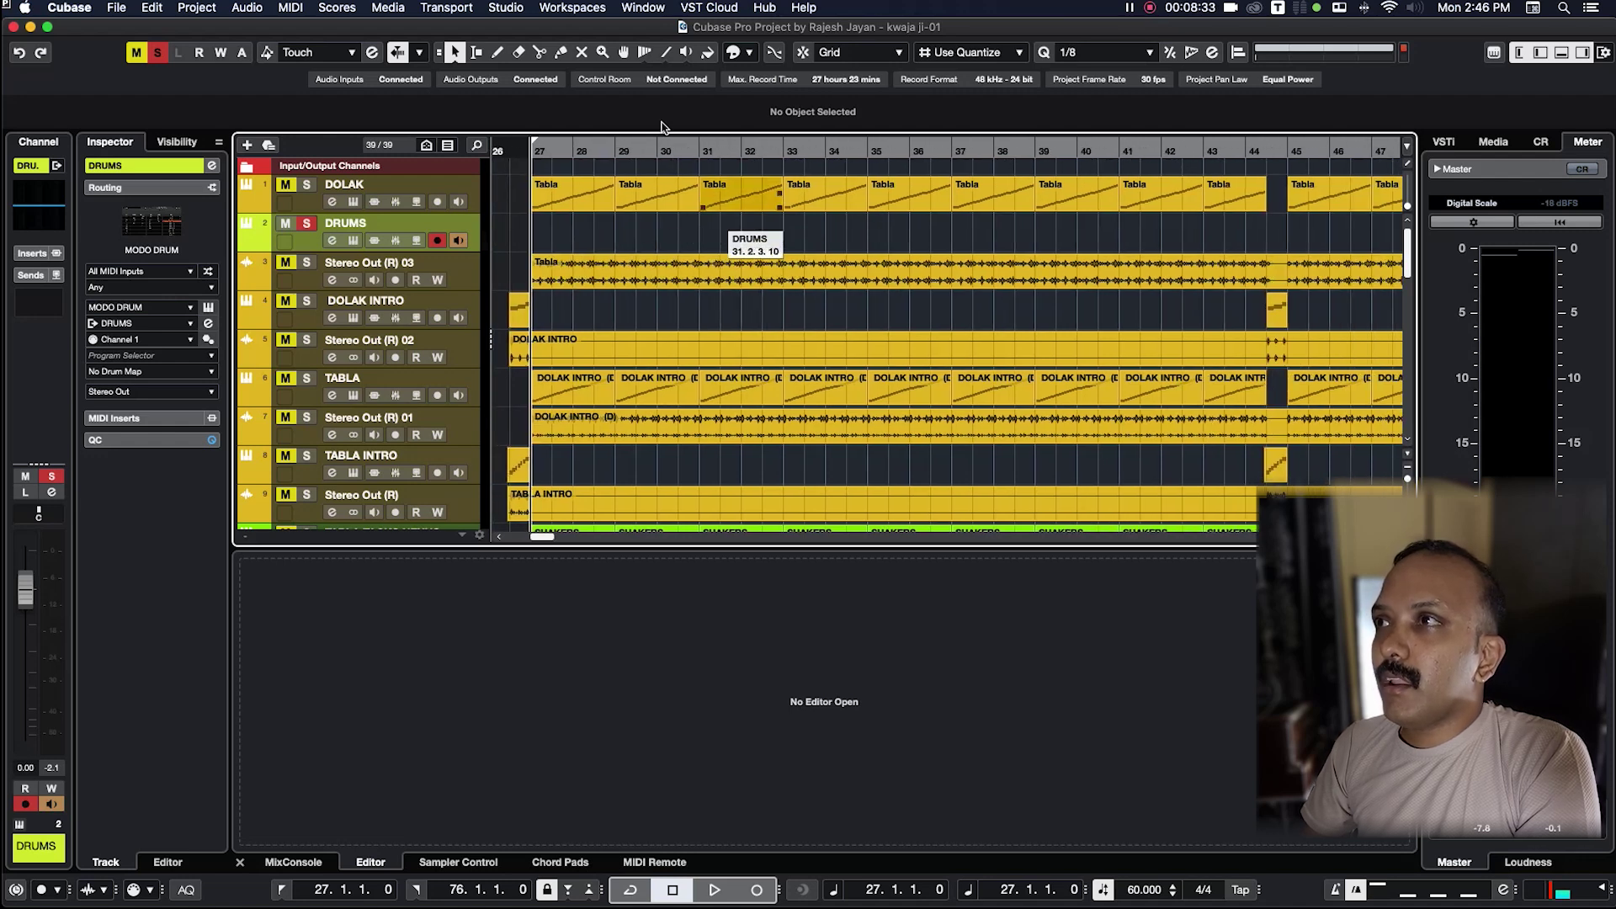
left_click(695, 148)
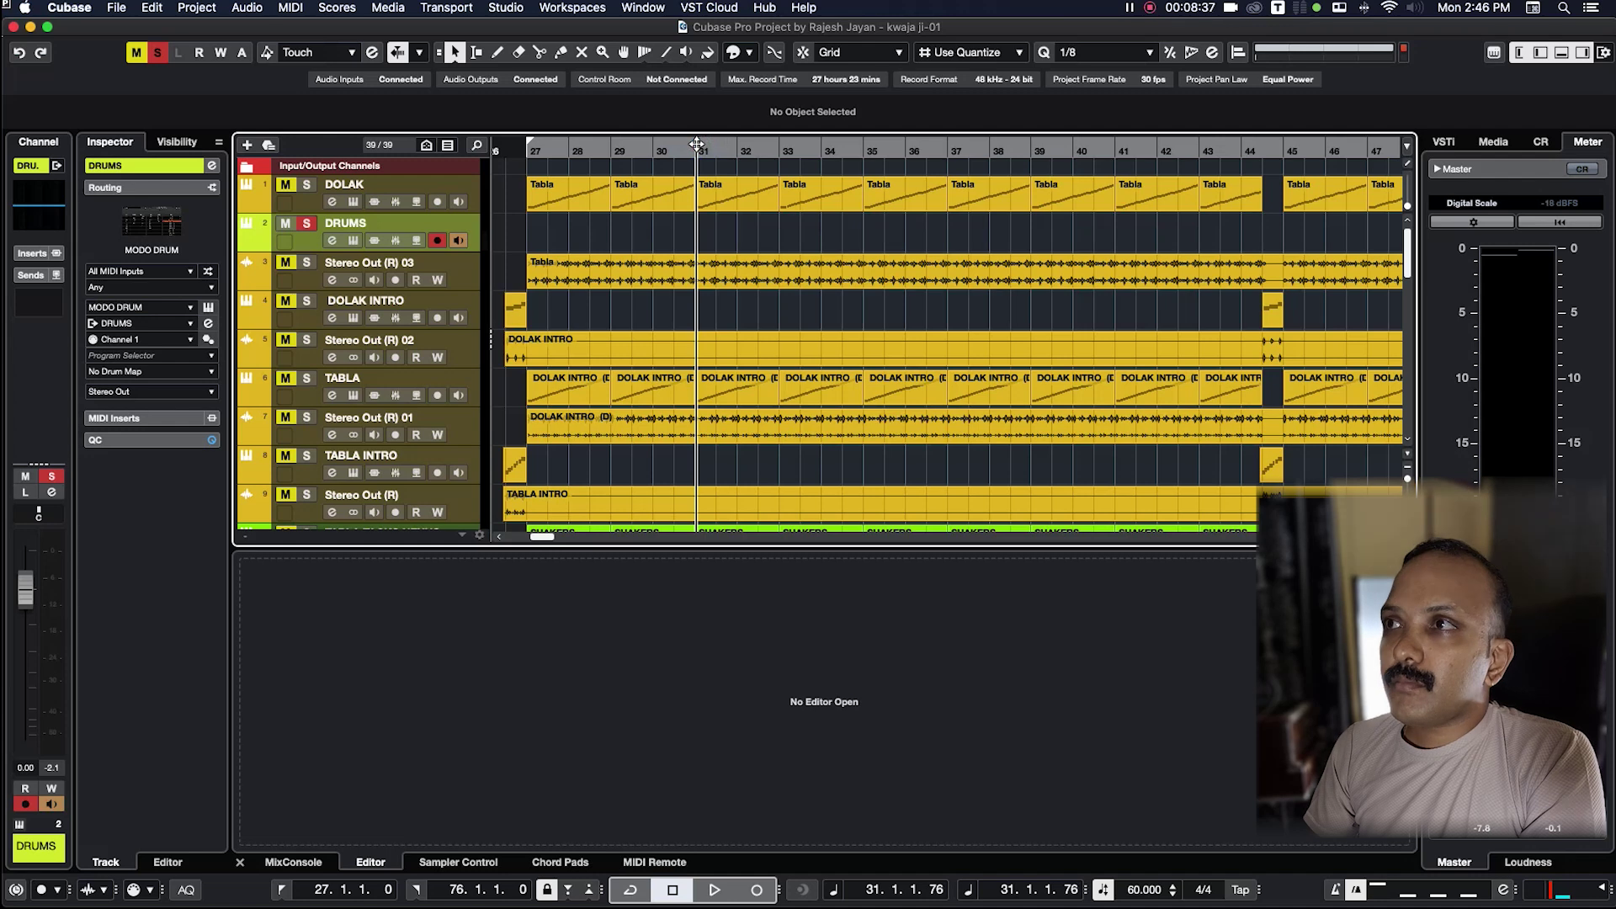
key("super+KP_2")
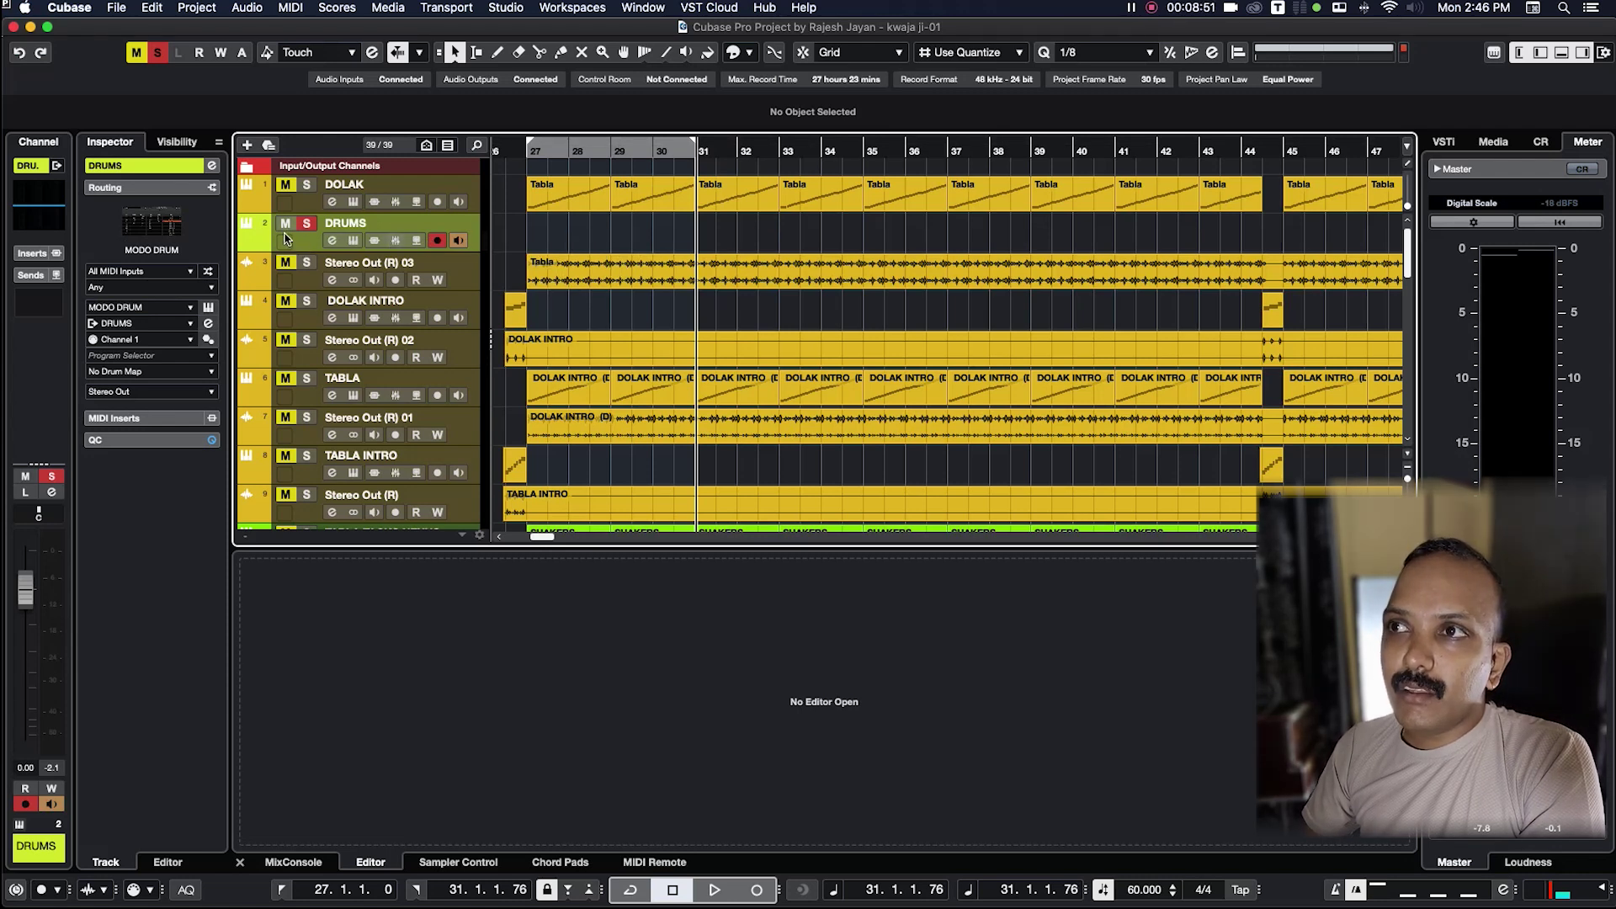
Step: Create an empty MIDI part on the DRUMS track between the locators and audition a key in its editor
left_click(316, 243)
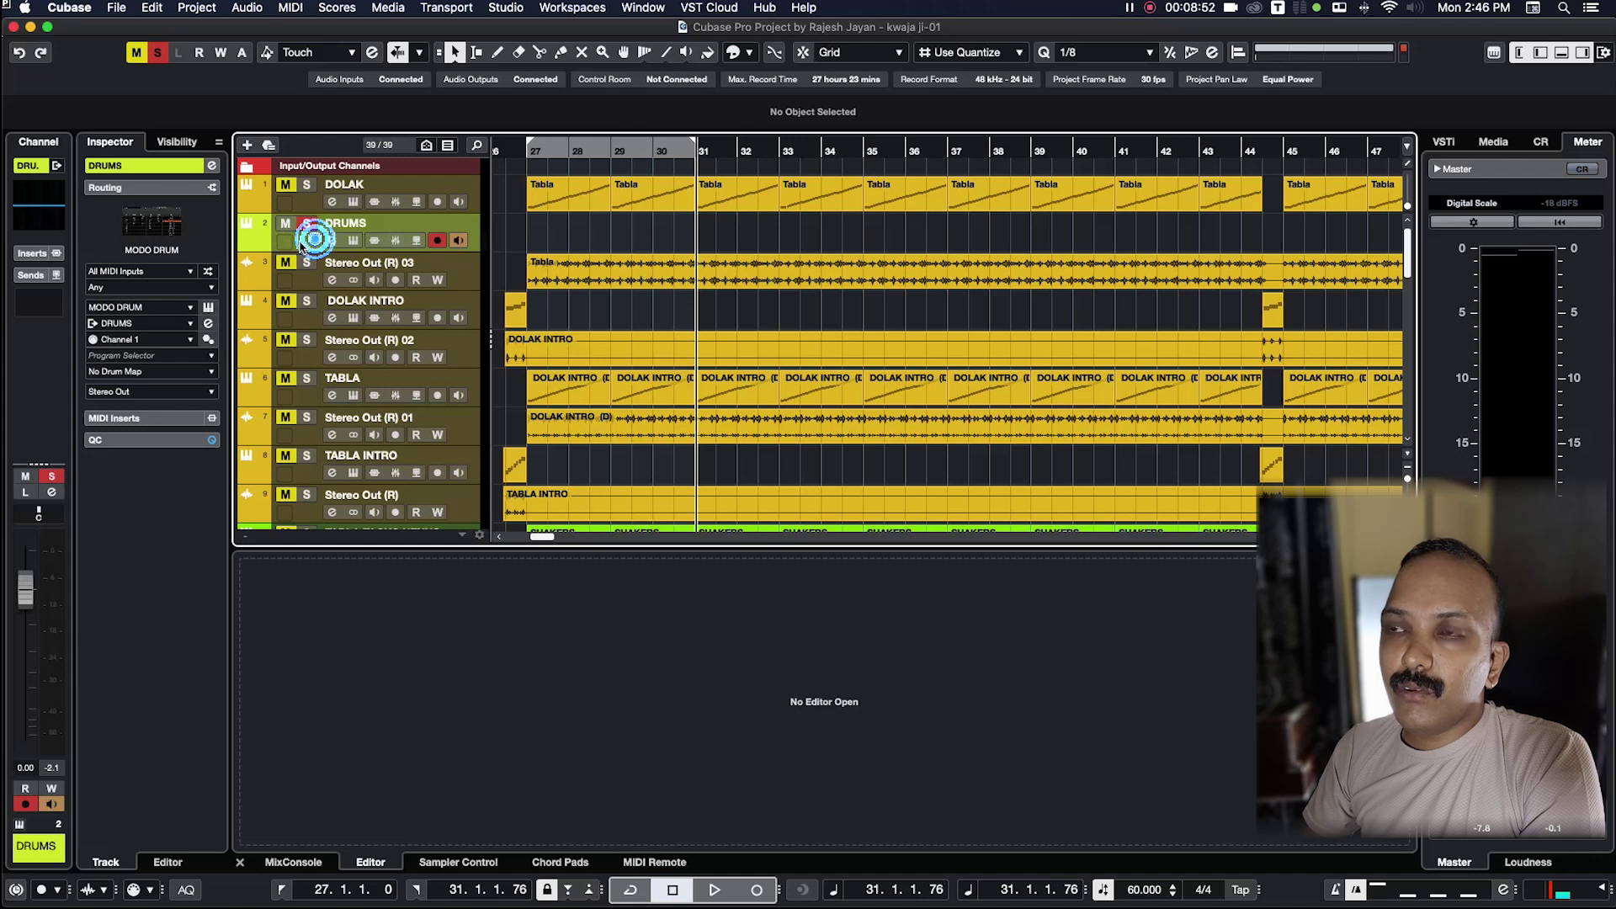
double_click(570, 242)
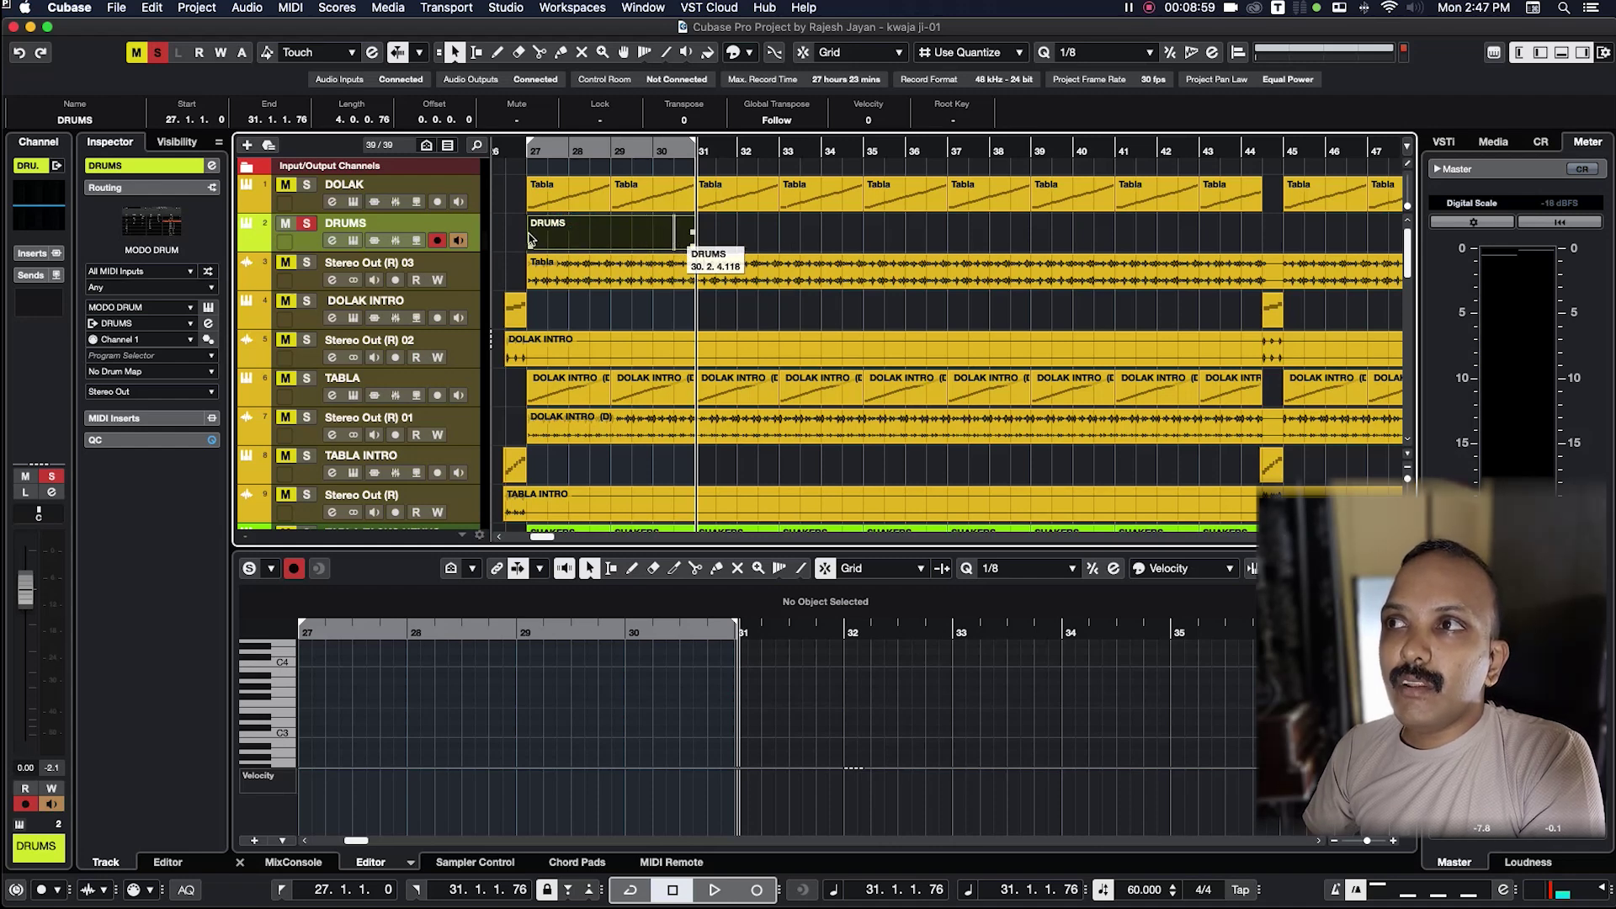
left_click(581, 234)
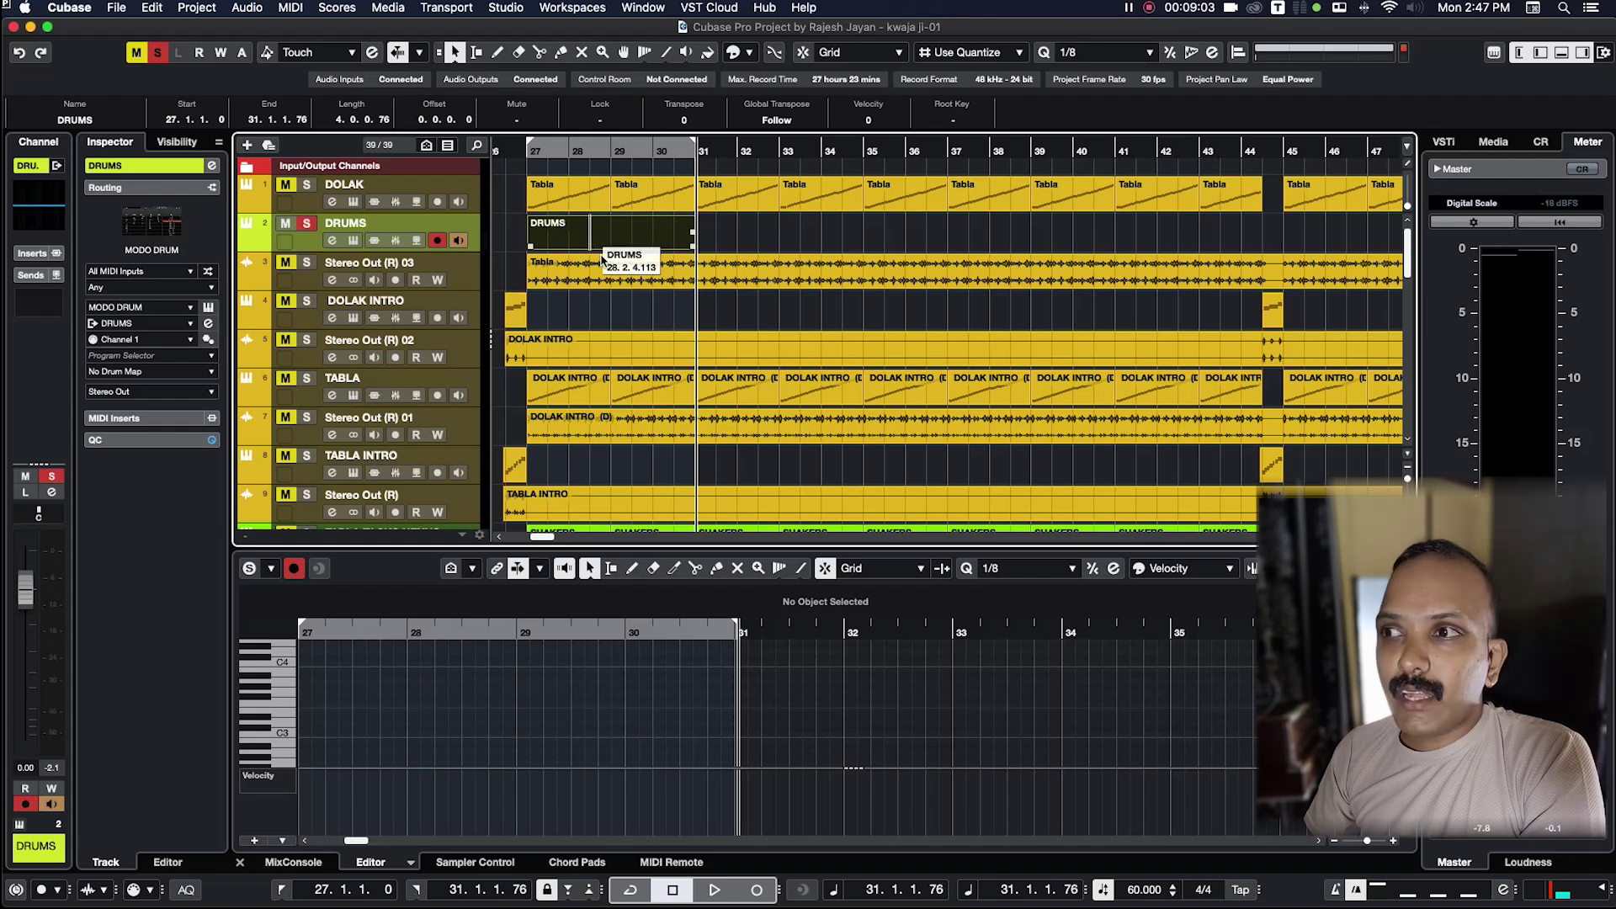
left_click(277, 671)
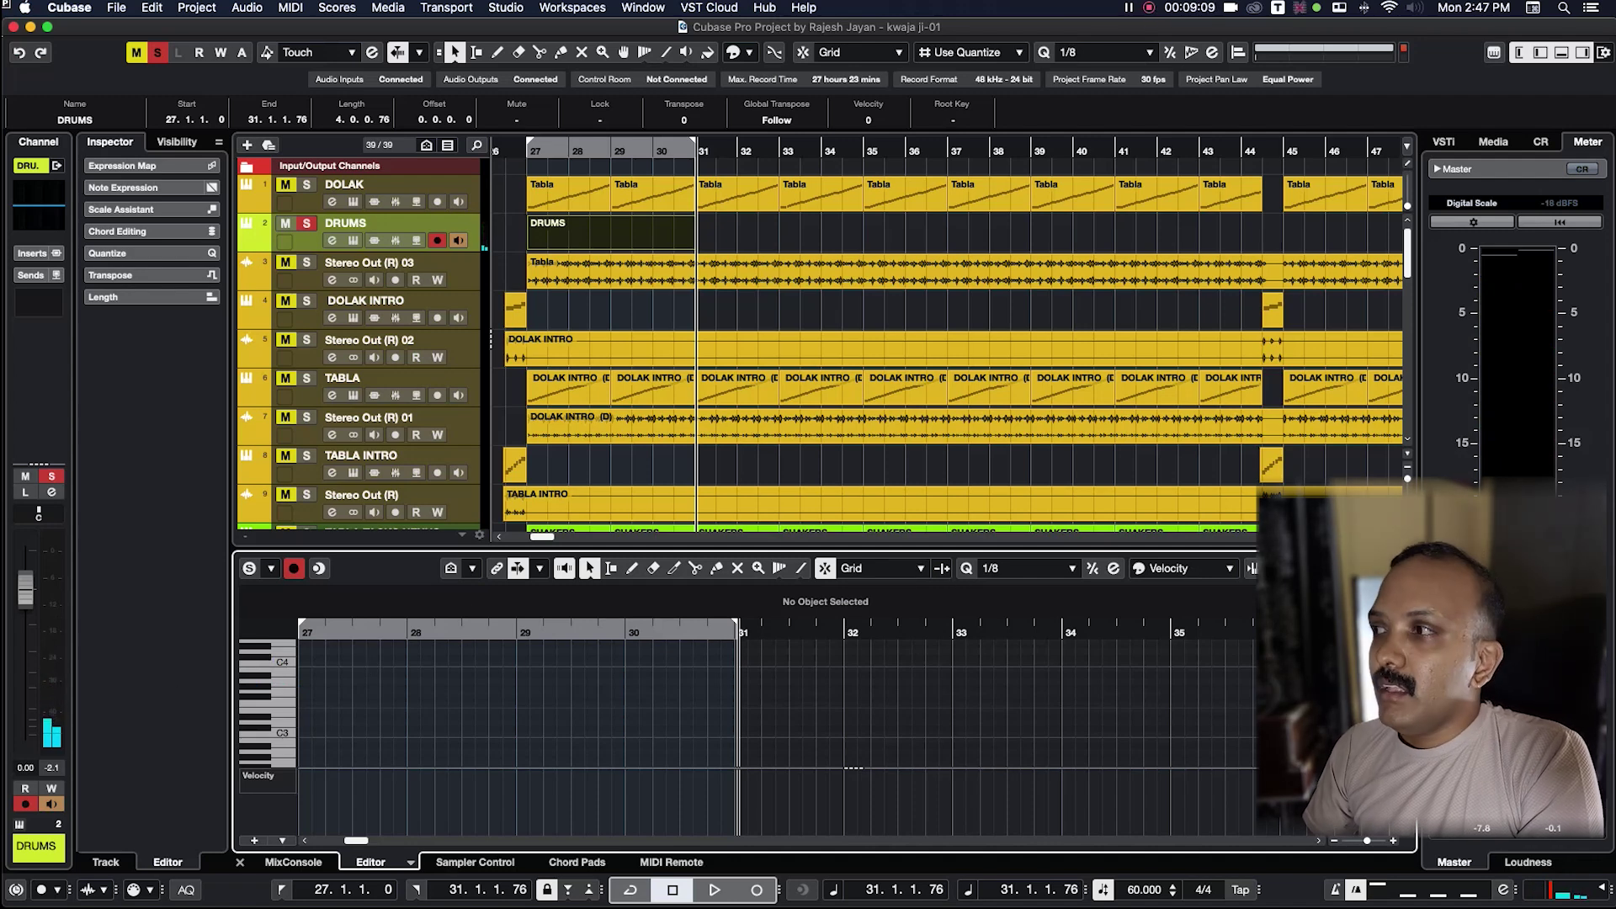
key("super+e")
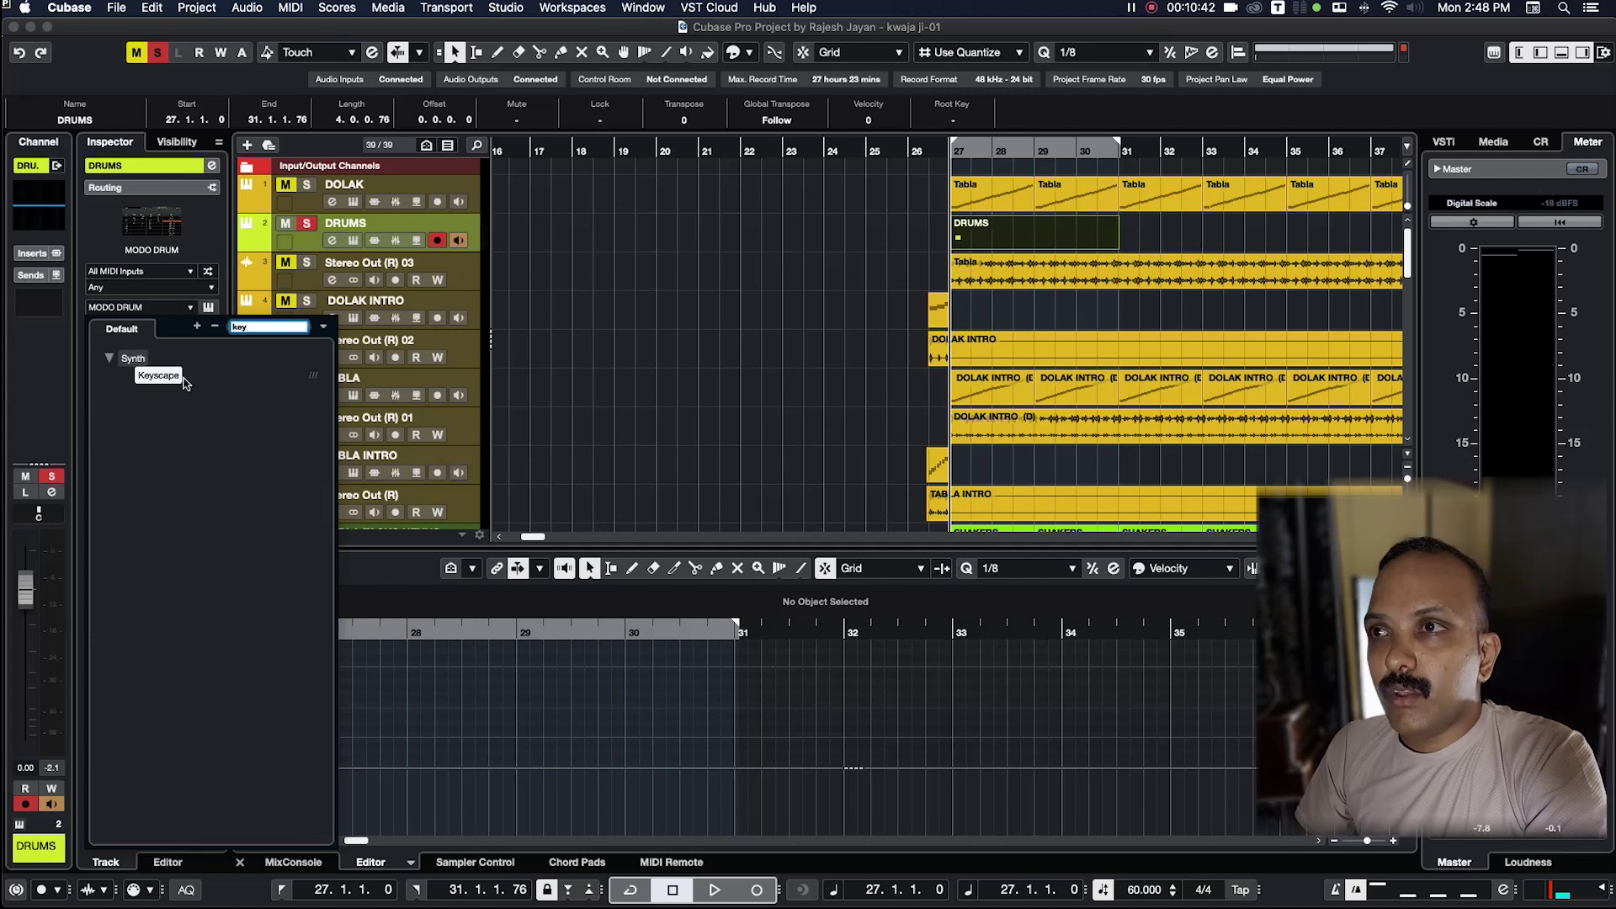
Step: Load Keyscape as the DRUMS track's instrument, close its plug-in window and select the DRUMS part at bar 27
left_click(148, 379)
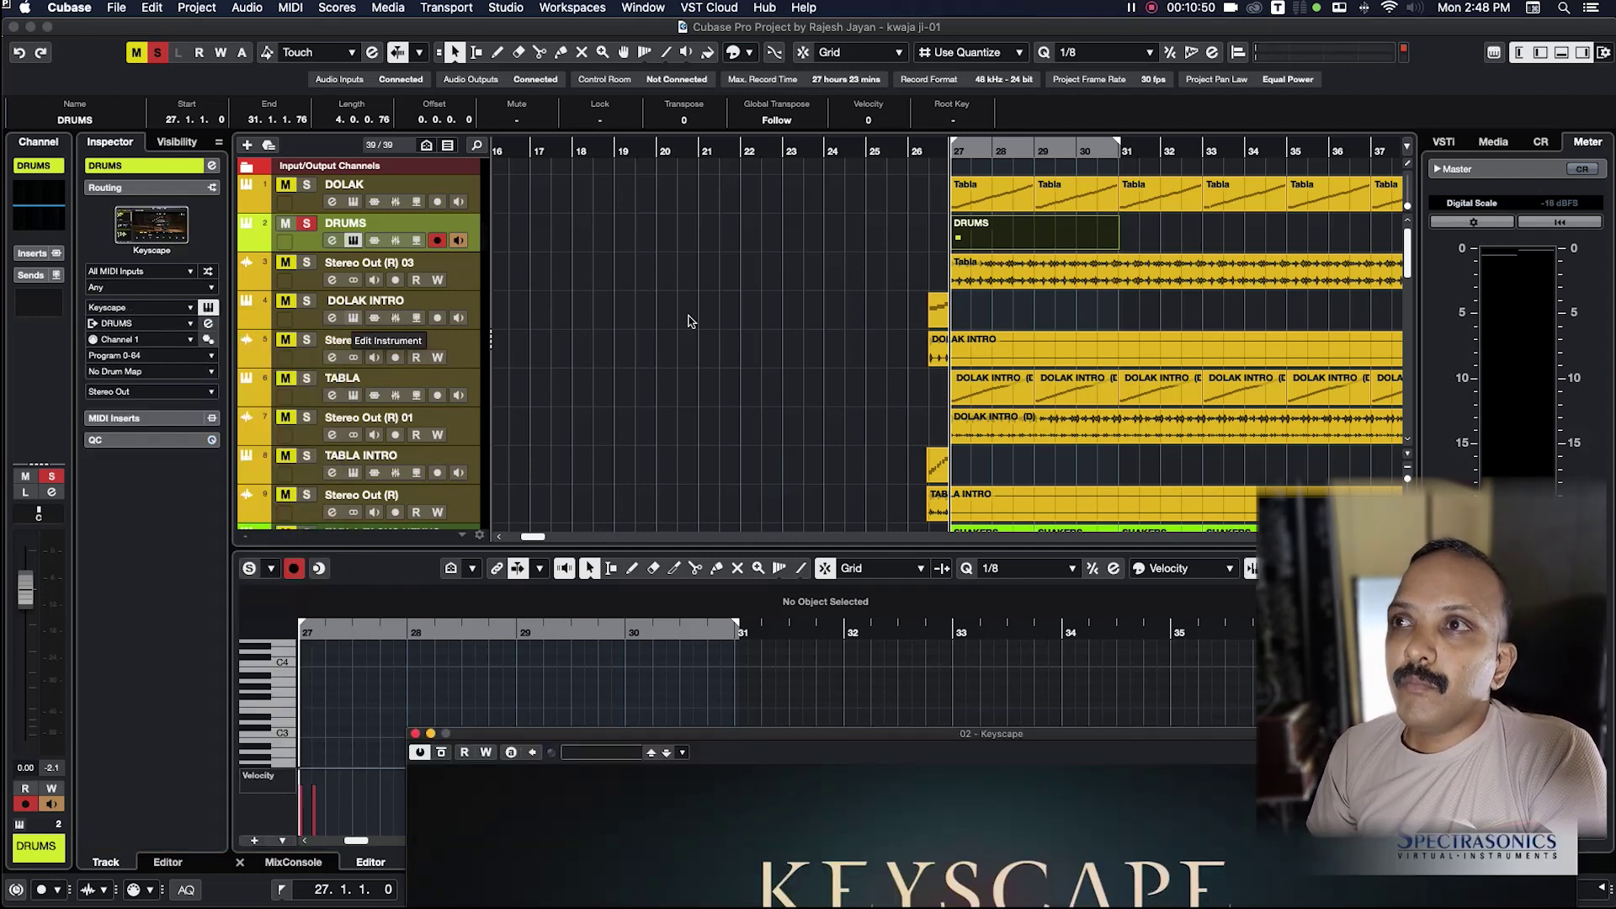
left_click(965, 247)
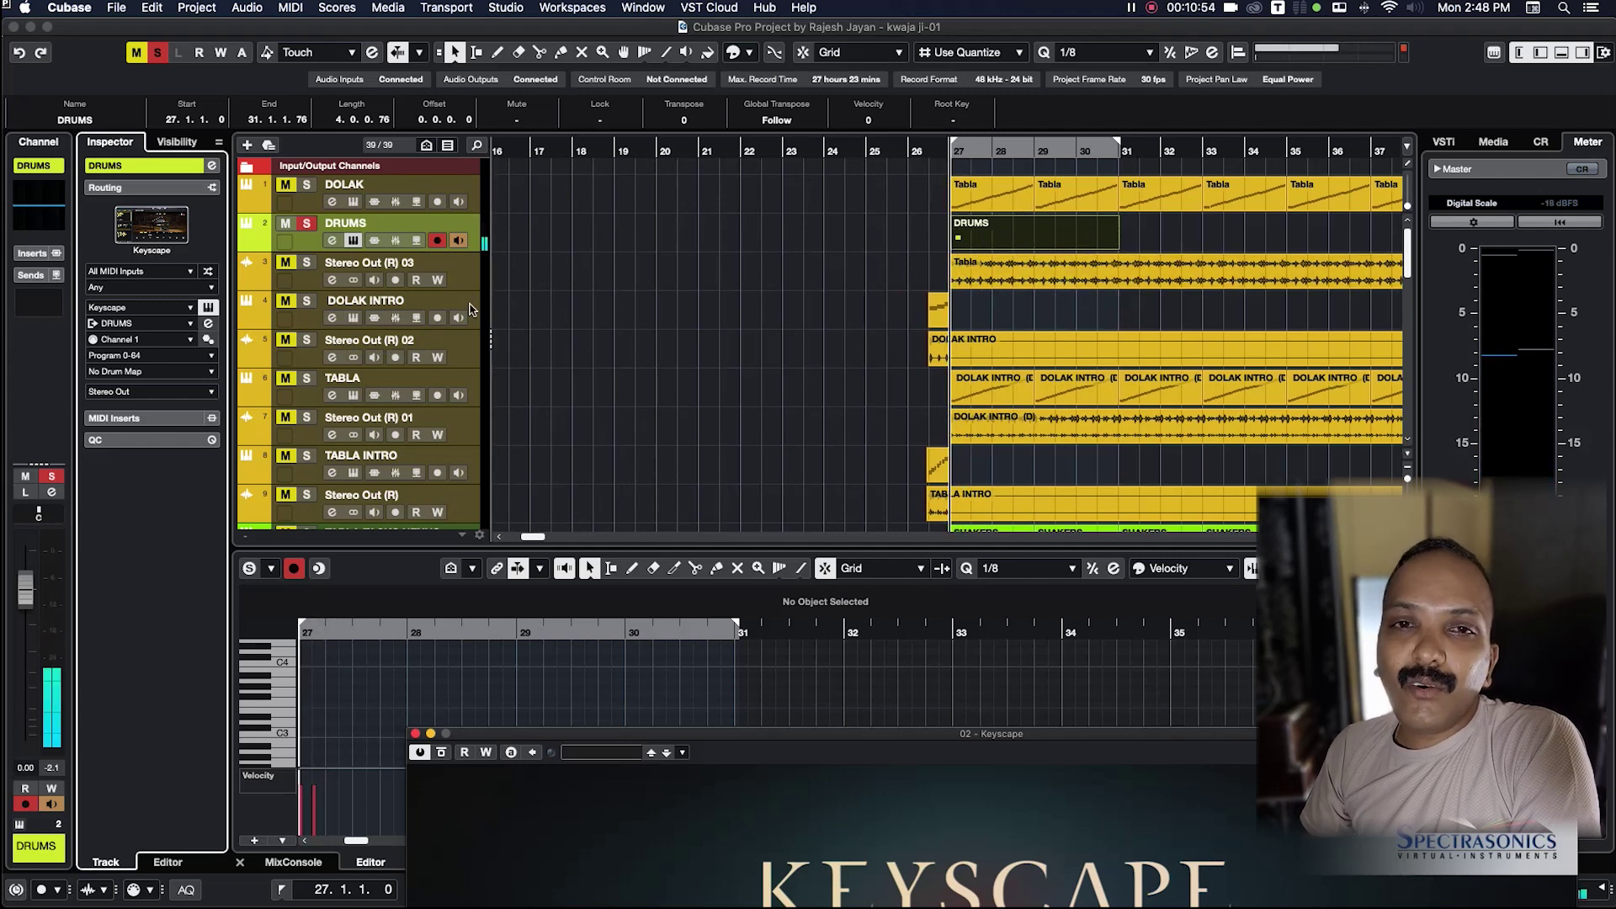
left_click(354, 241)
left_click(1010, 227)
Step: Open the DRUMS part in a full Key Editor window and enter the notes C3, E3 and G3 at the start of bar 27
scroll(1025, 234, "down", 1)
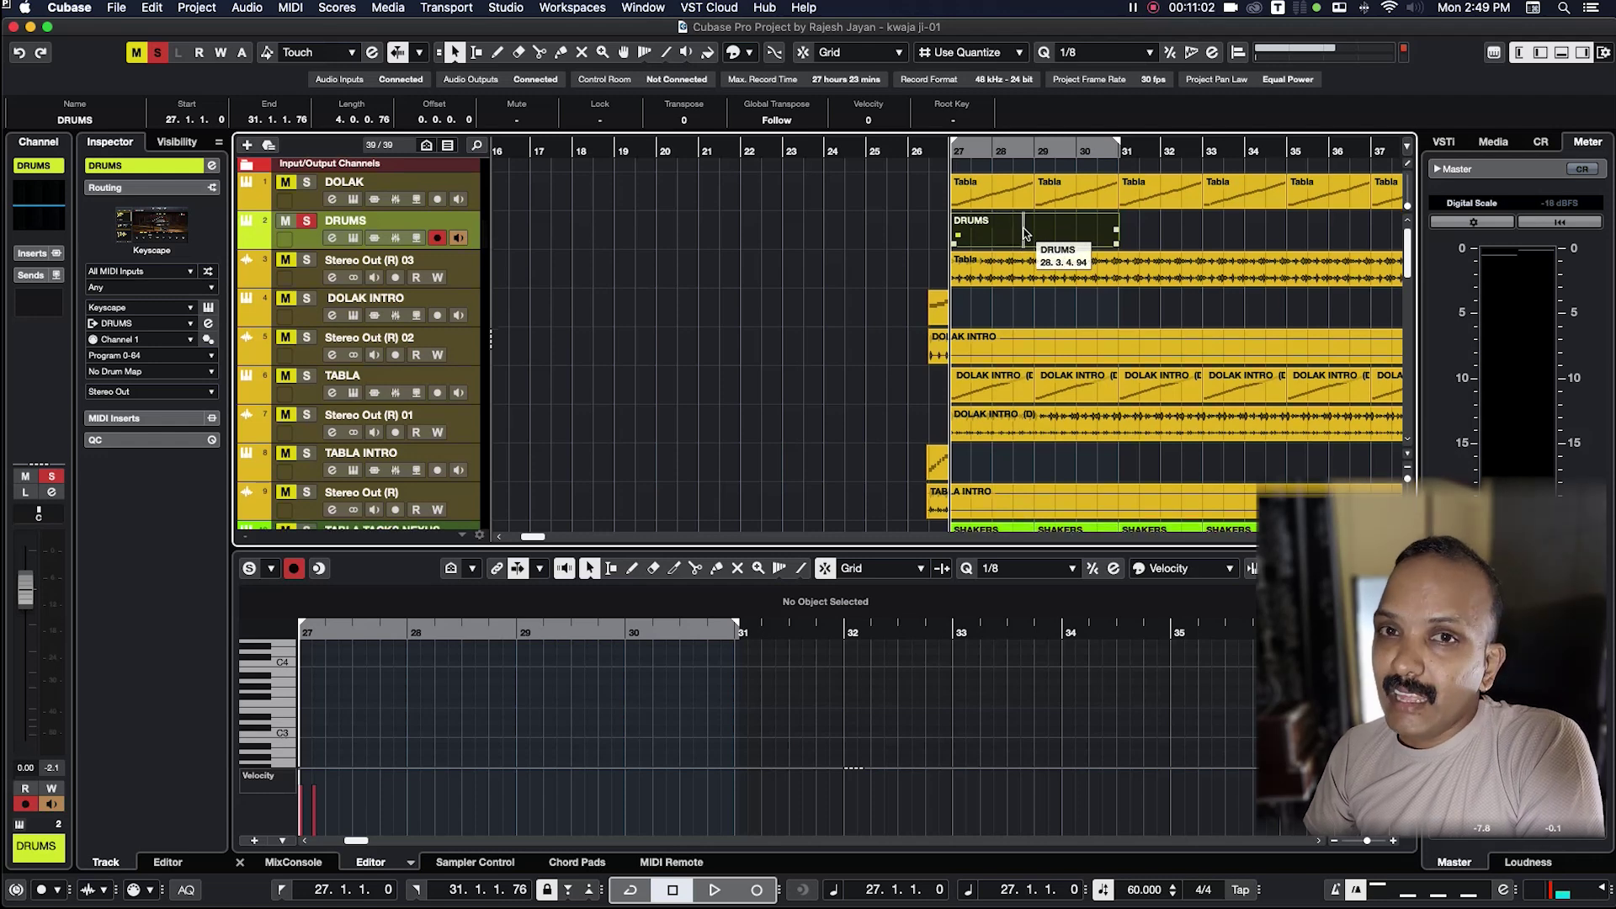
scroll(1025, 234, "up", 1)
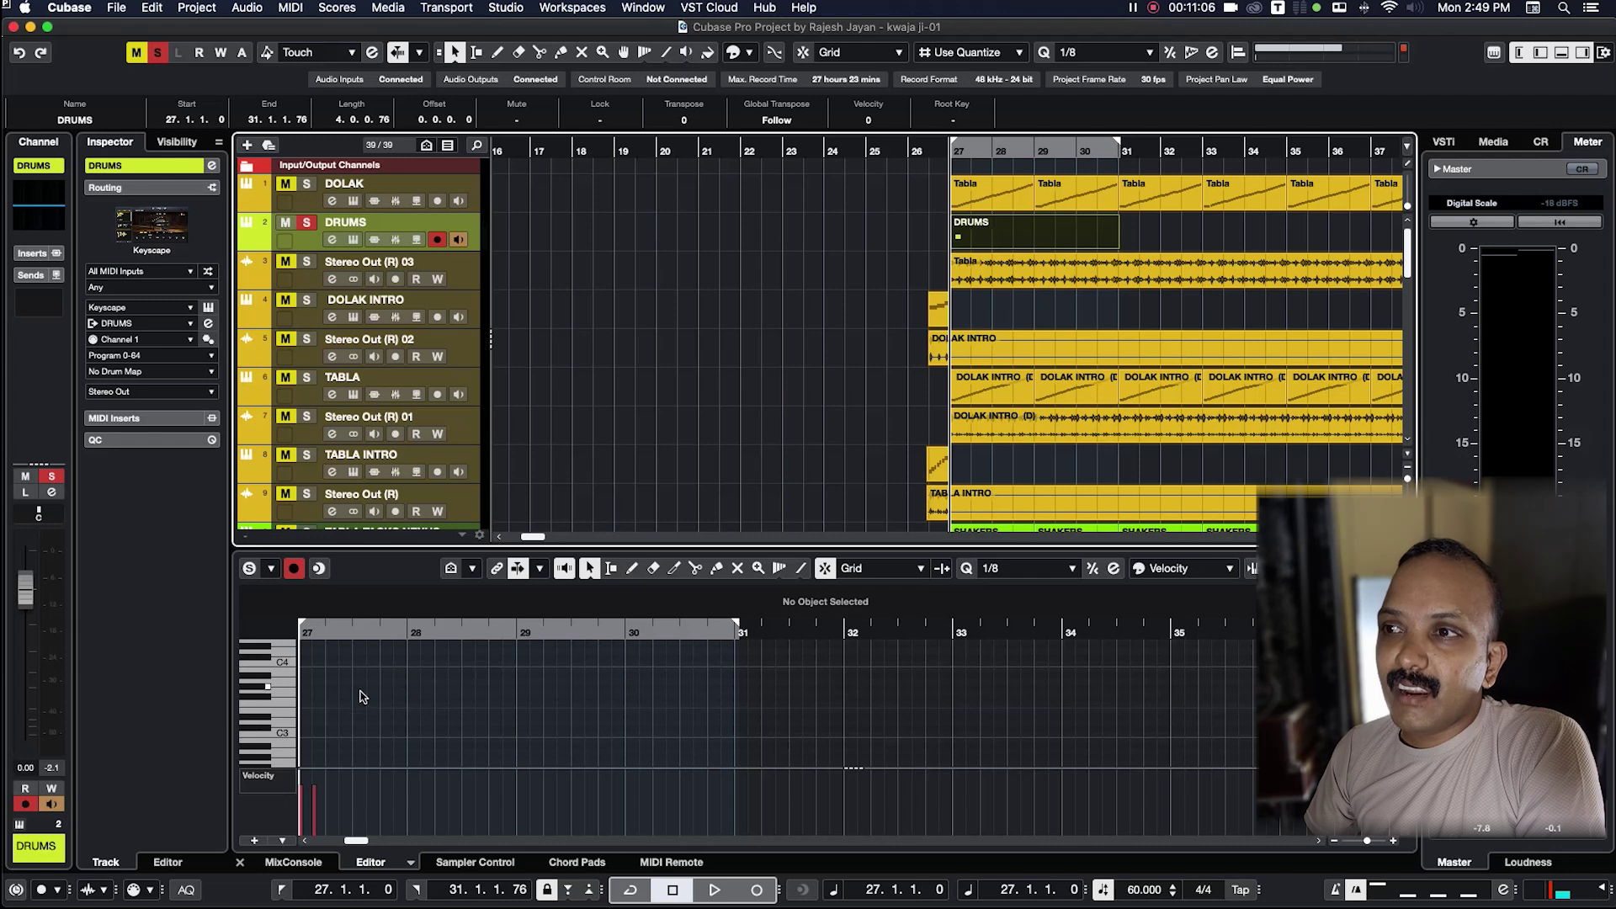
scroll(308, 681, "up", 5)
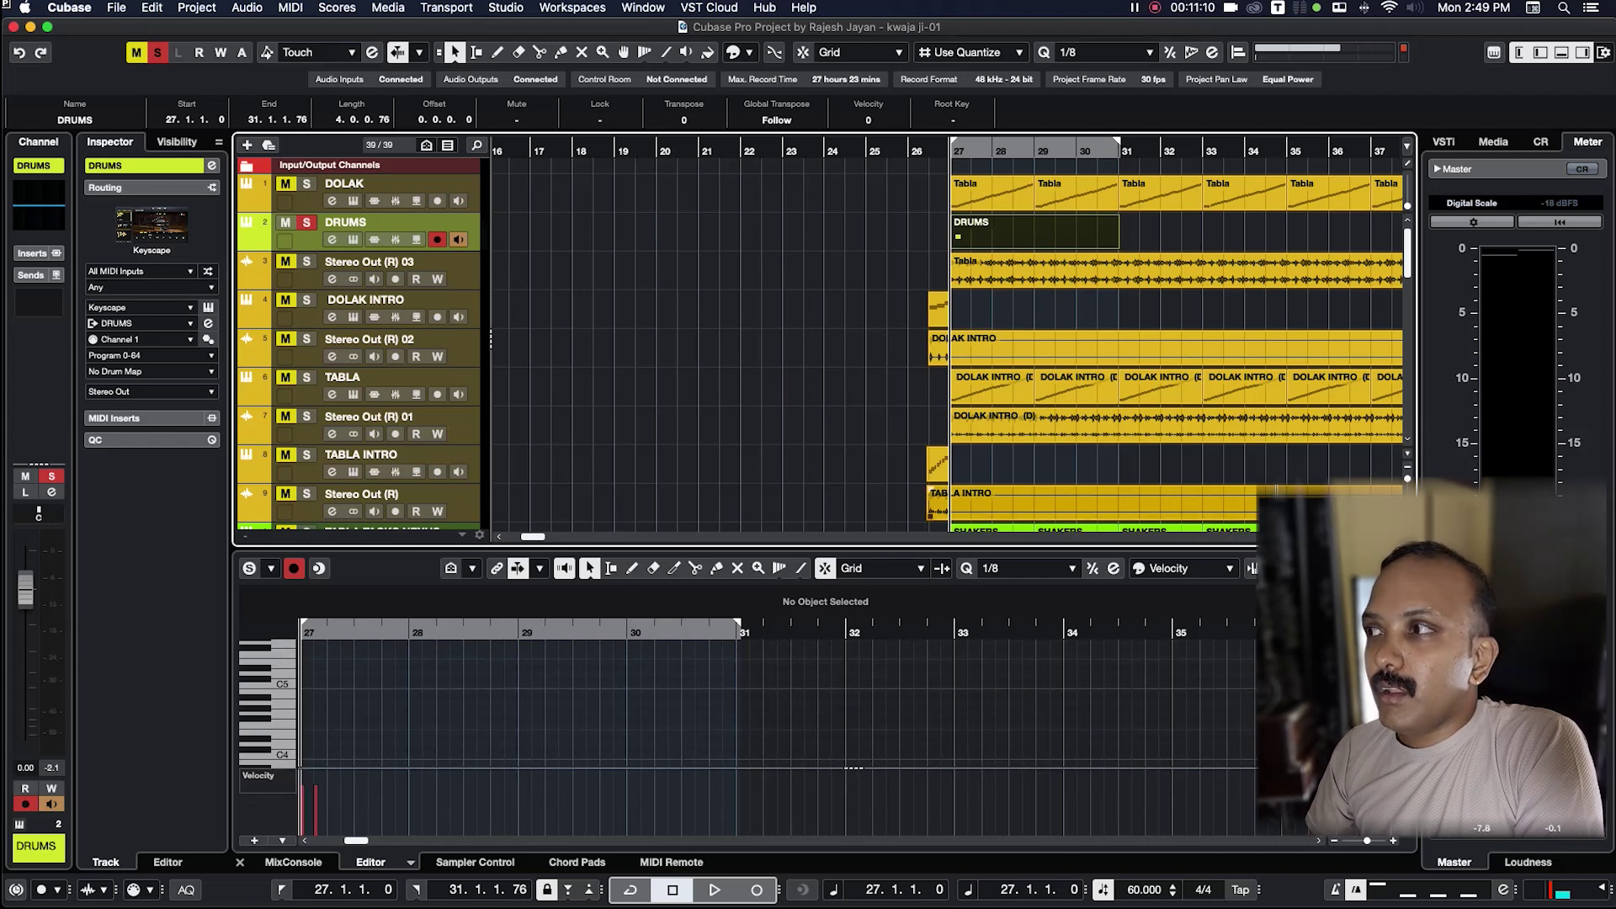
key("super+e")
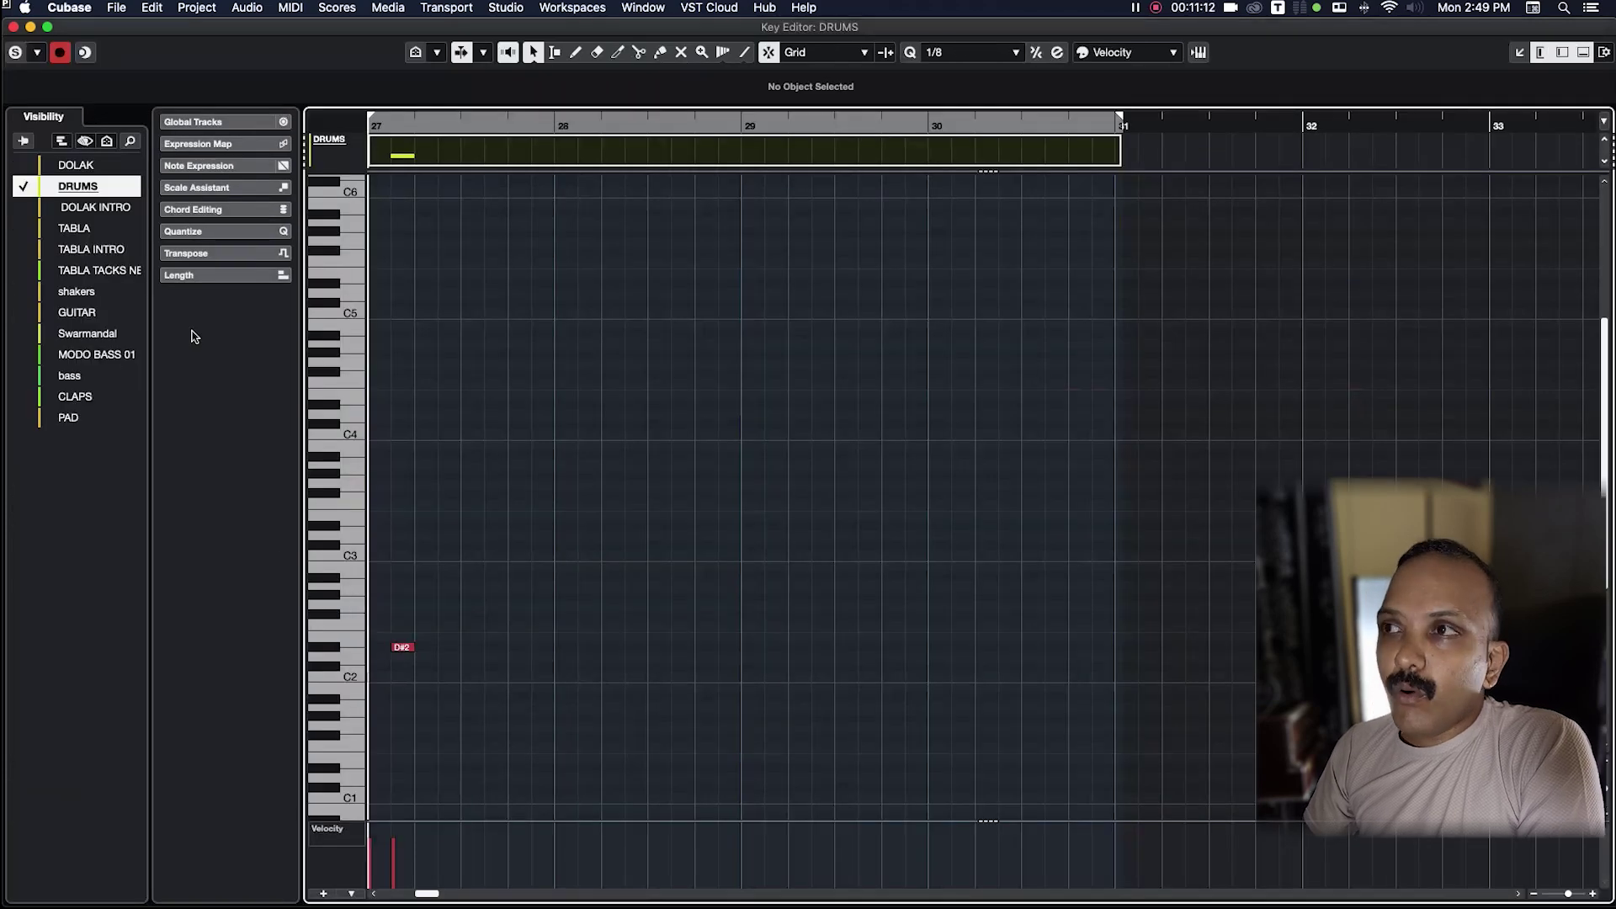
left_click(372, 555)
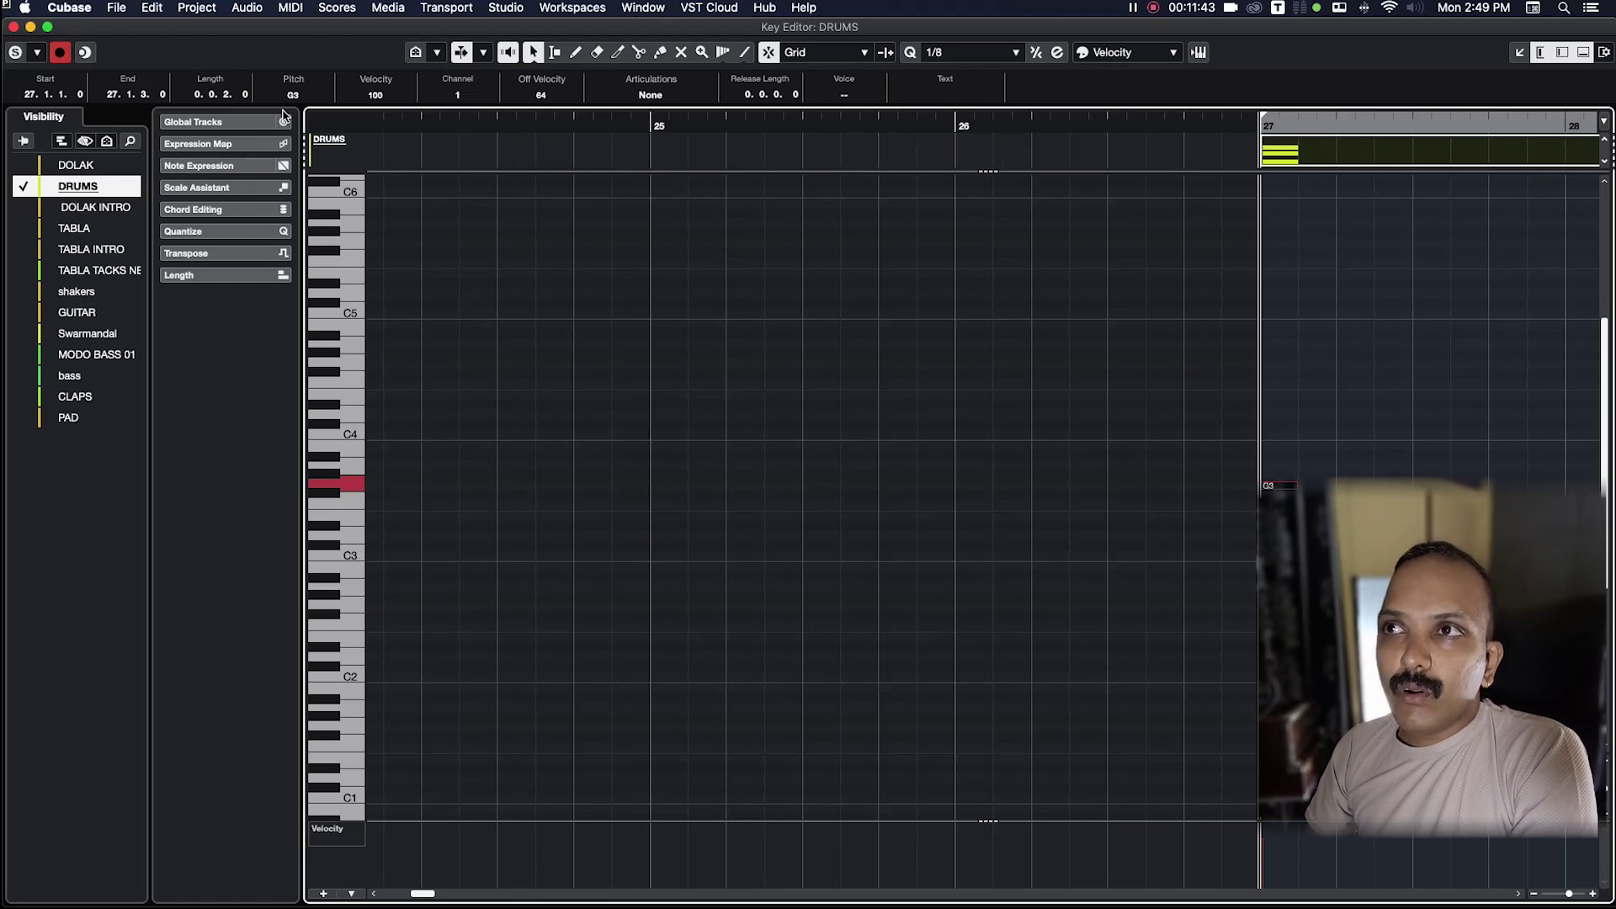
Step: Expand the Scale Assistant and Chord Editing sections and insert a C major triad on beat 2 of bar 27
left_click(202, 192)
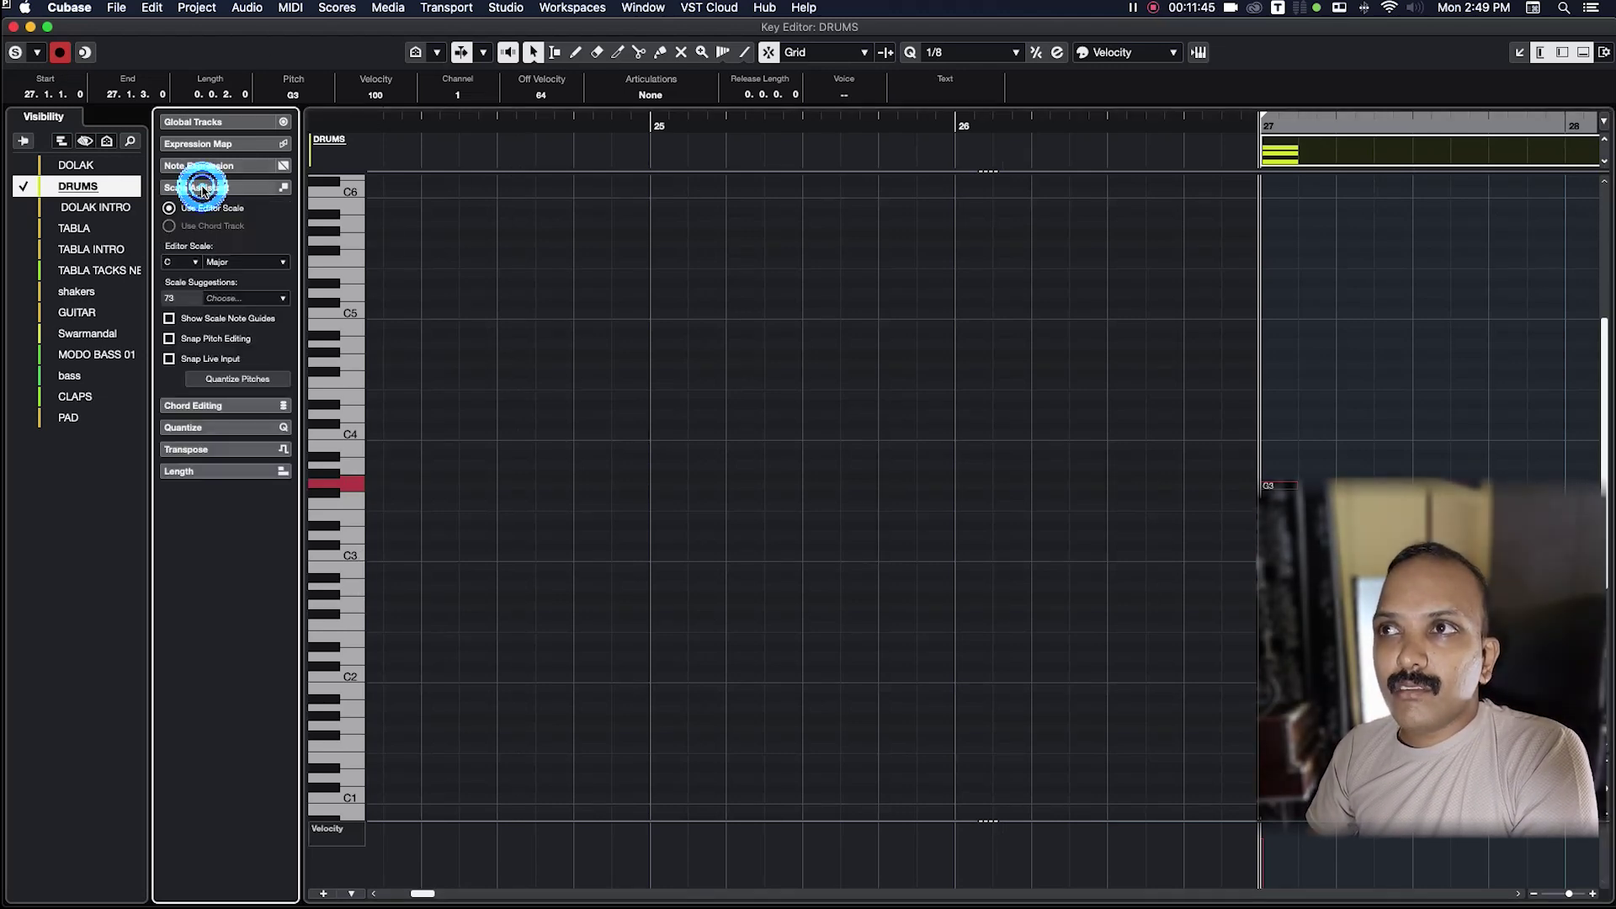
left_click(216, 504)
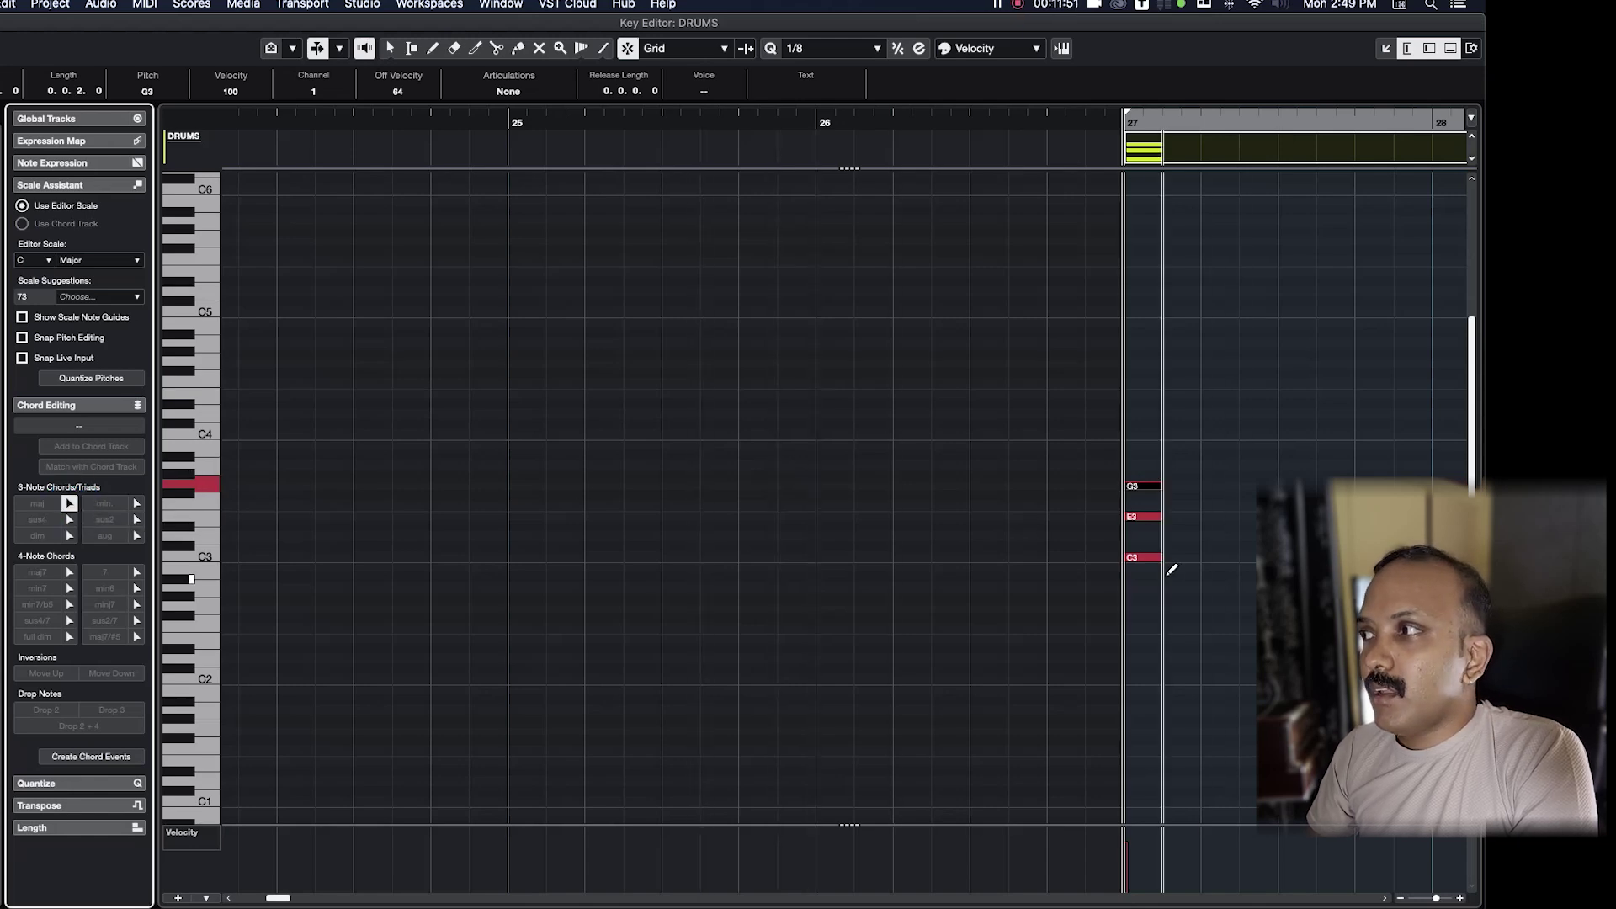
left_click(1208, 557)
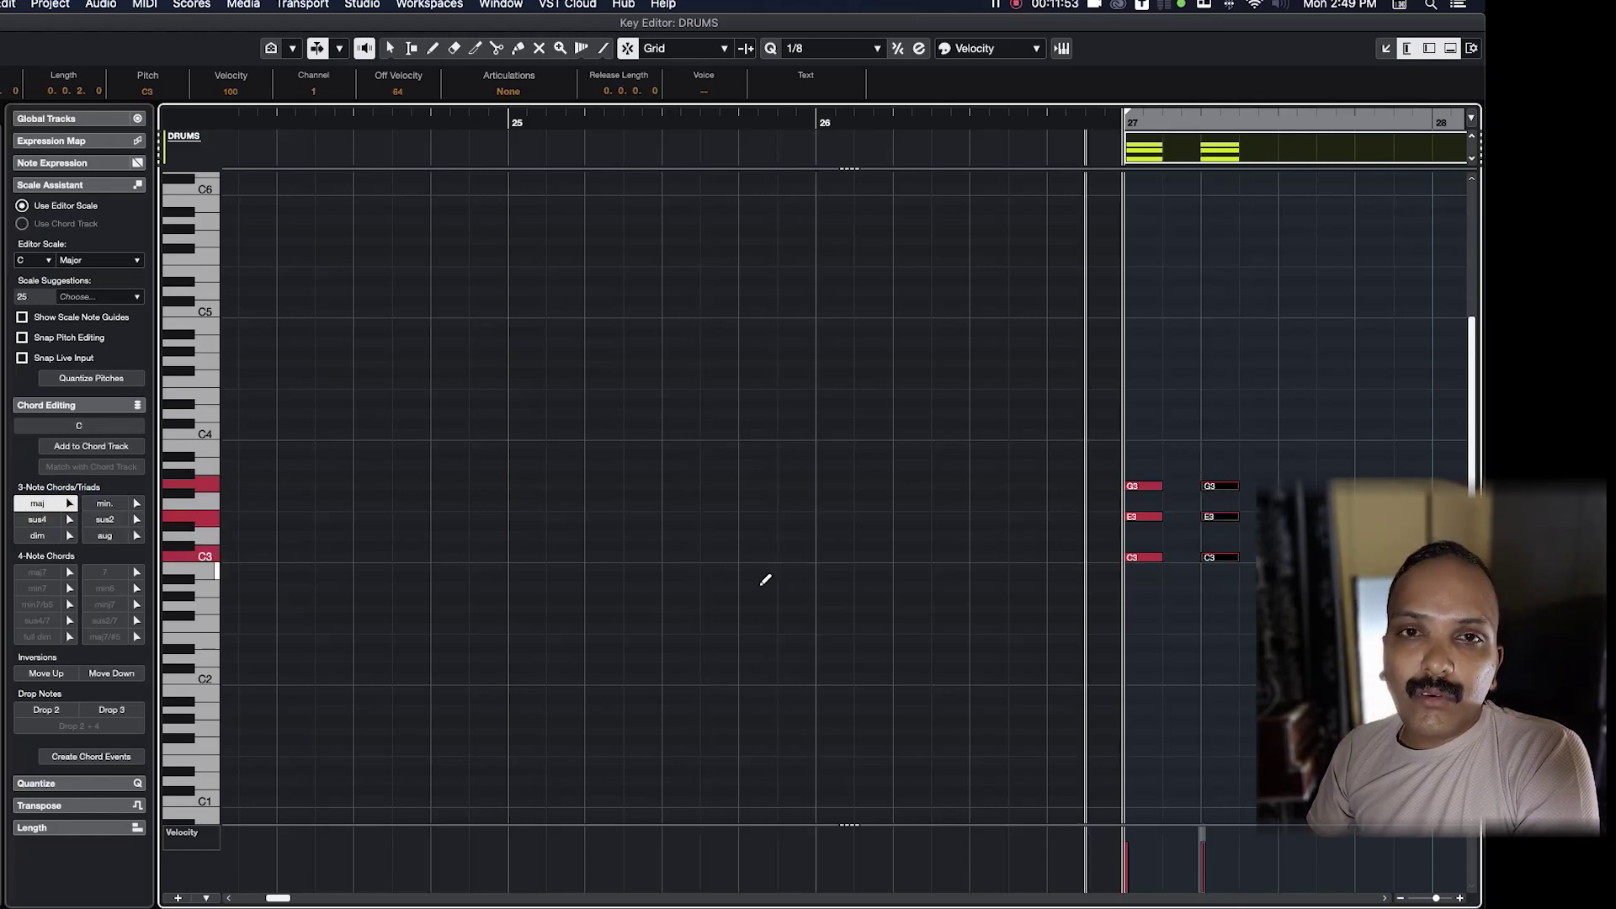
scroll(872, 551, "right", 2)
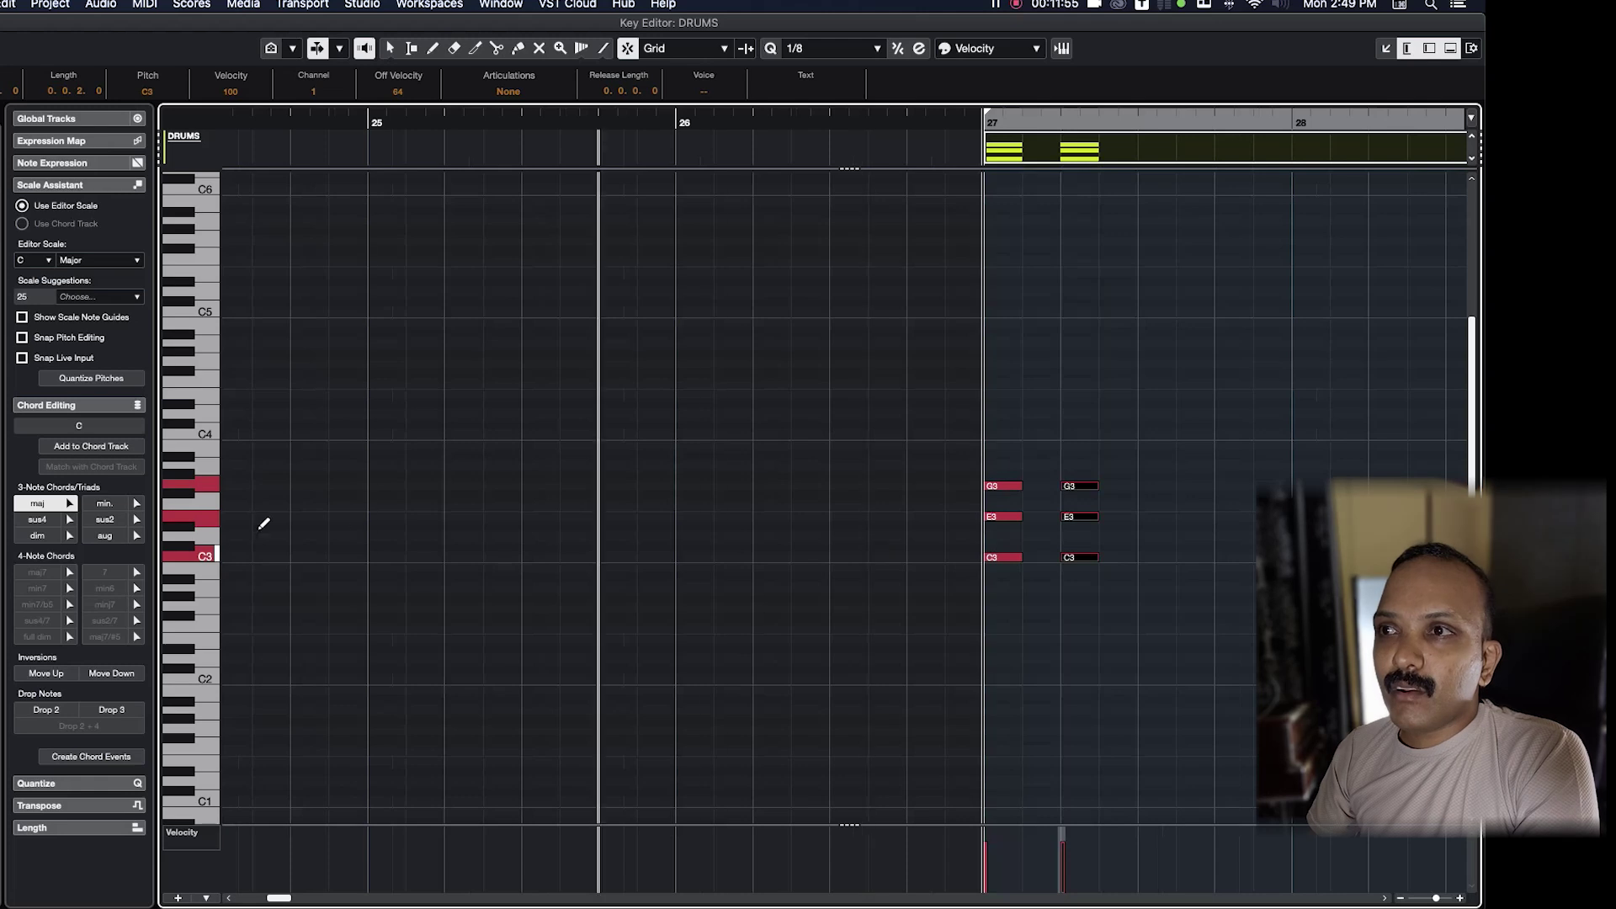
Step: Change the beat 2 chord to C minor and add another C minor triad on beat 3 of bar 27
left_click(123, 505)
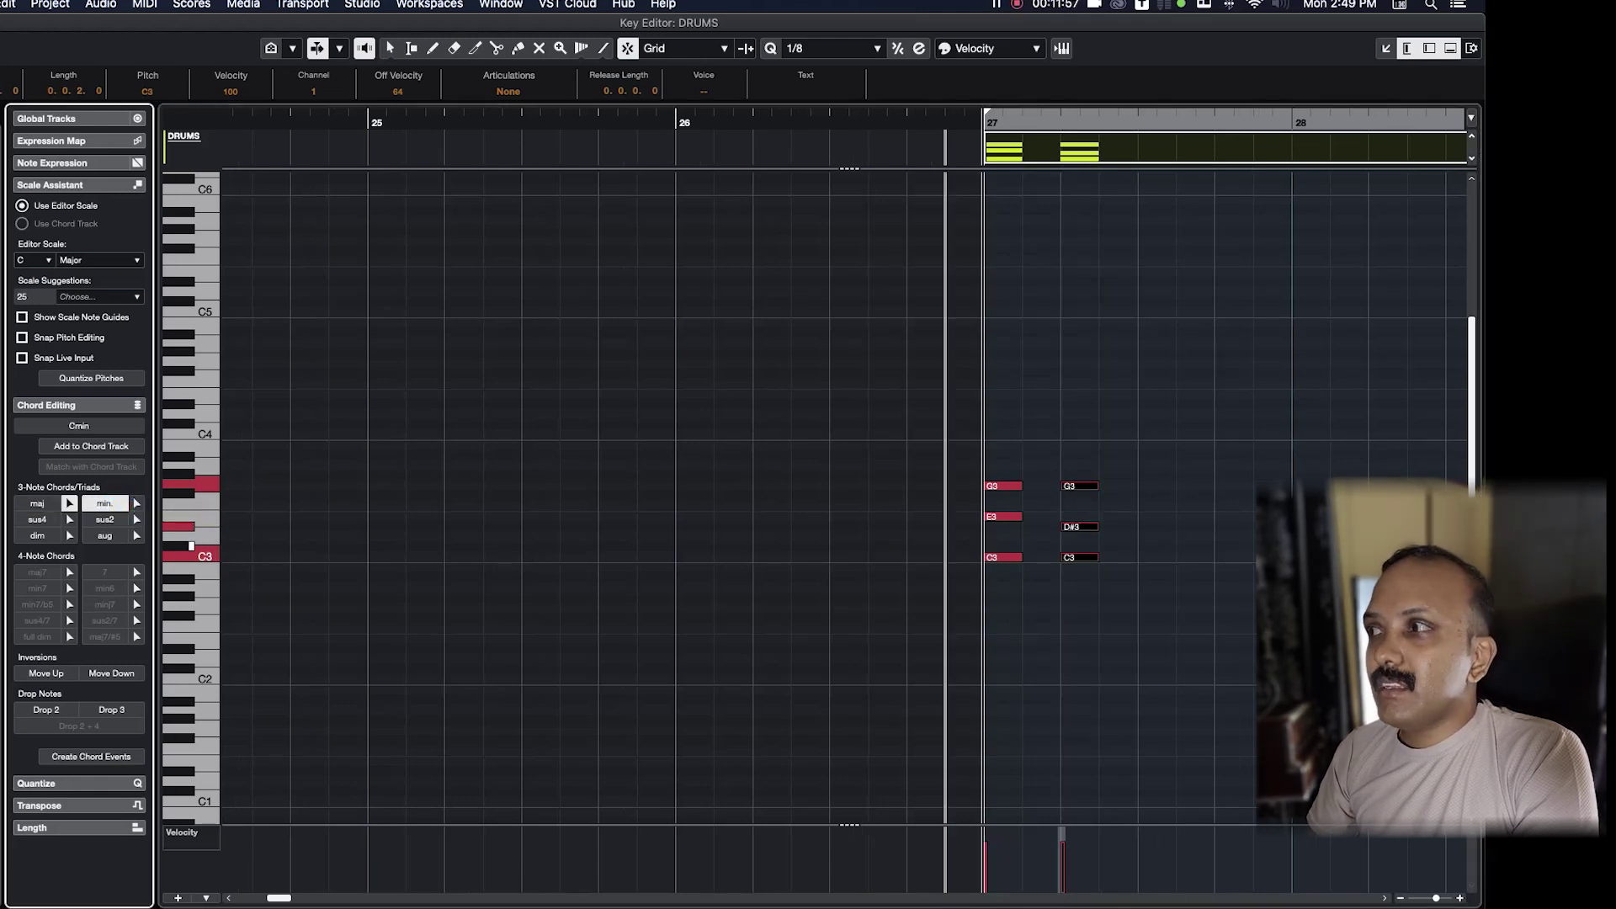
left_click(1143, 555)
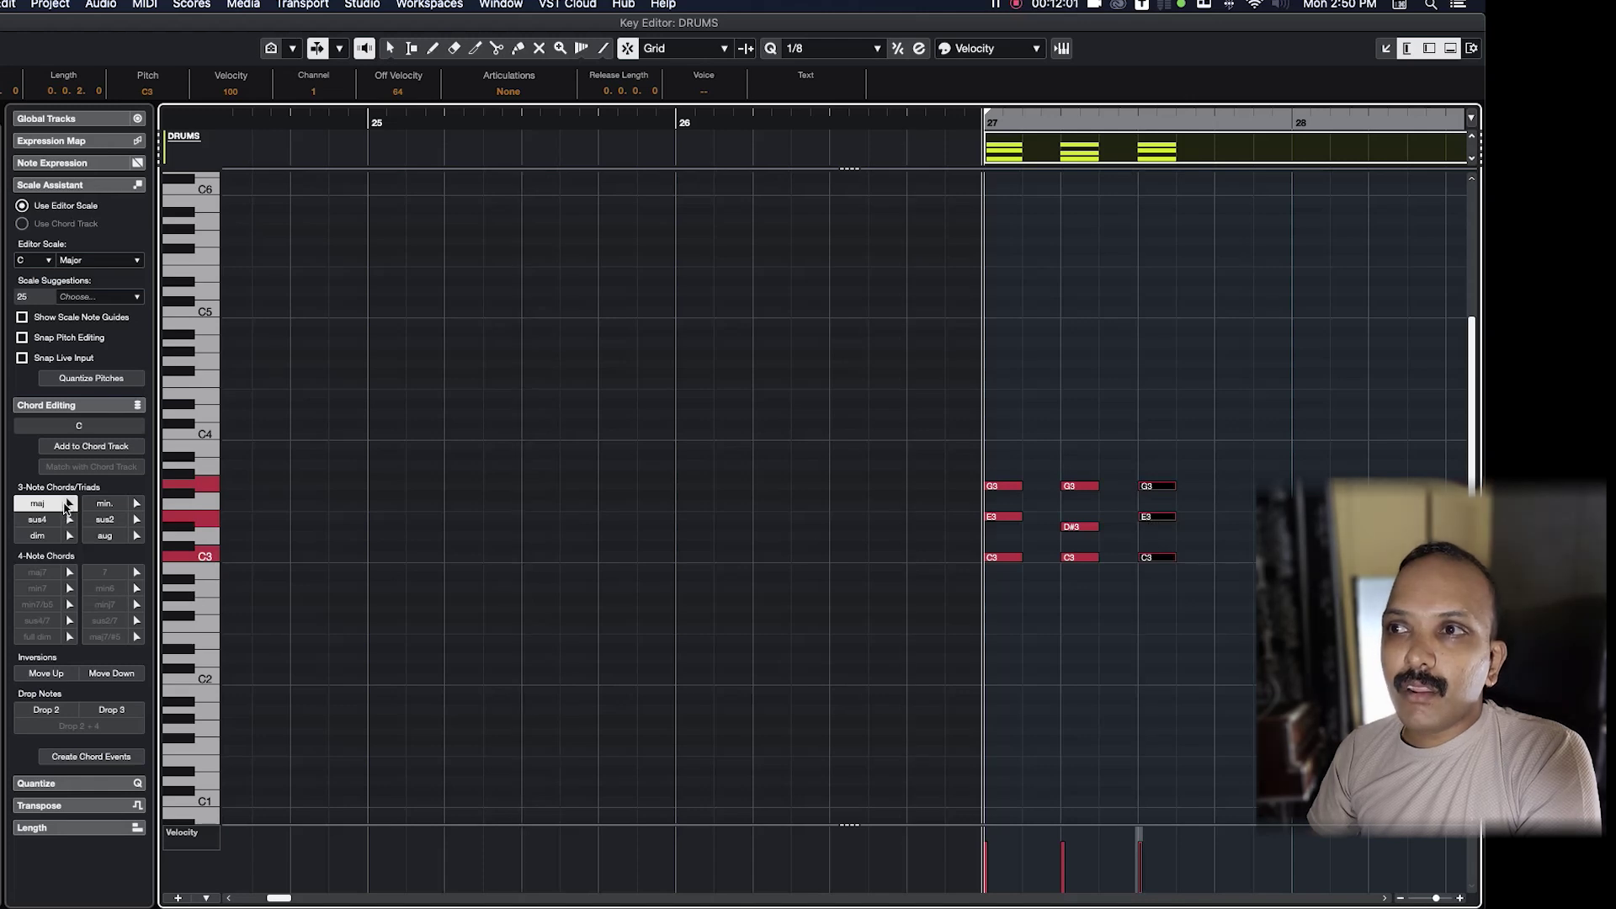
left_click(94, 505)
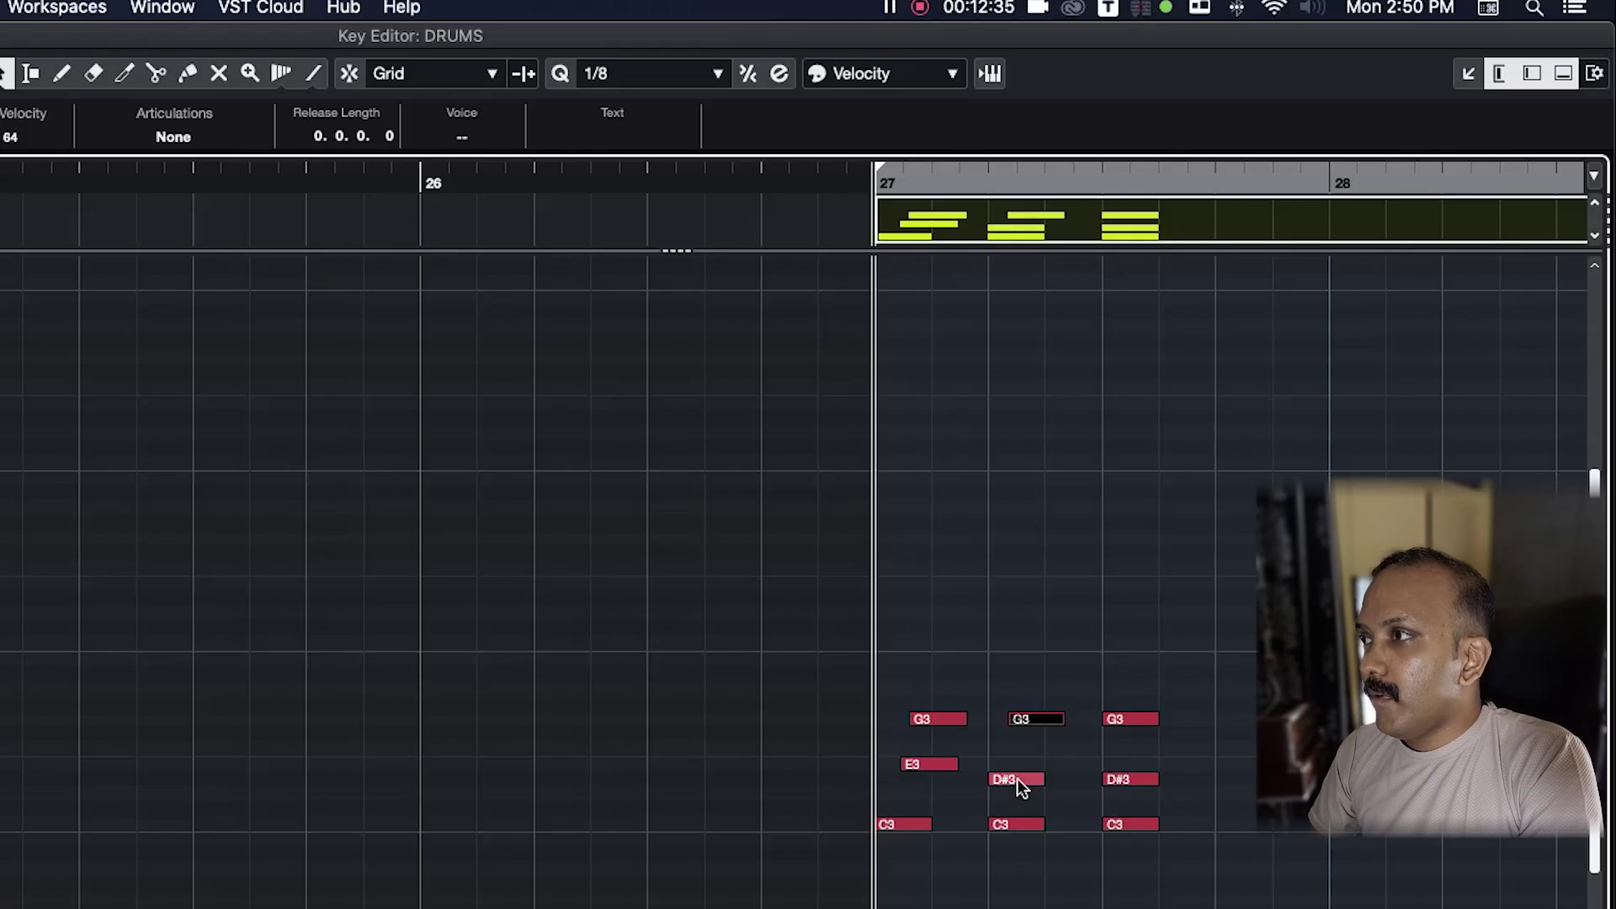
Step: Shift the D#3 notes in the second and third chords off the grid, and quantize all the chord notes to 1/8
left_click_drag(1018, 780, 1166, 783)
left_click_drag(919, 663, 1190, 852)
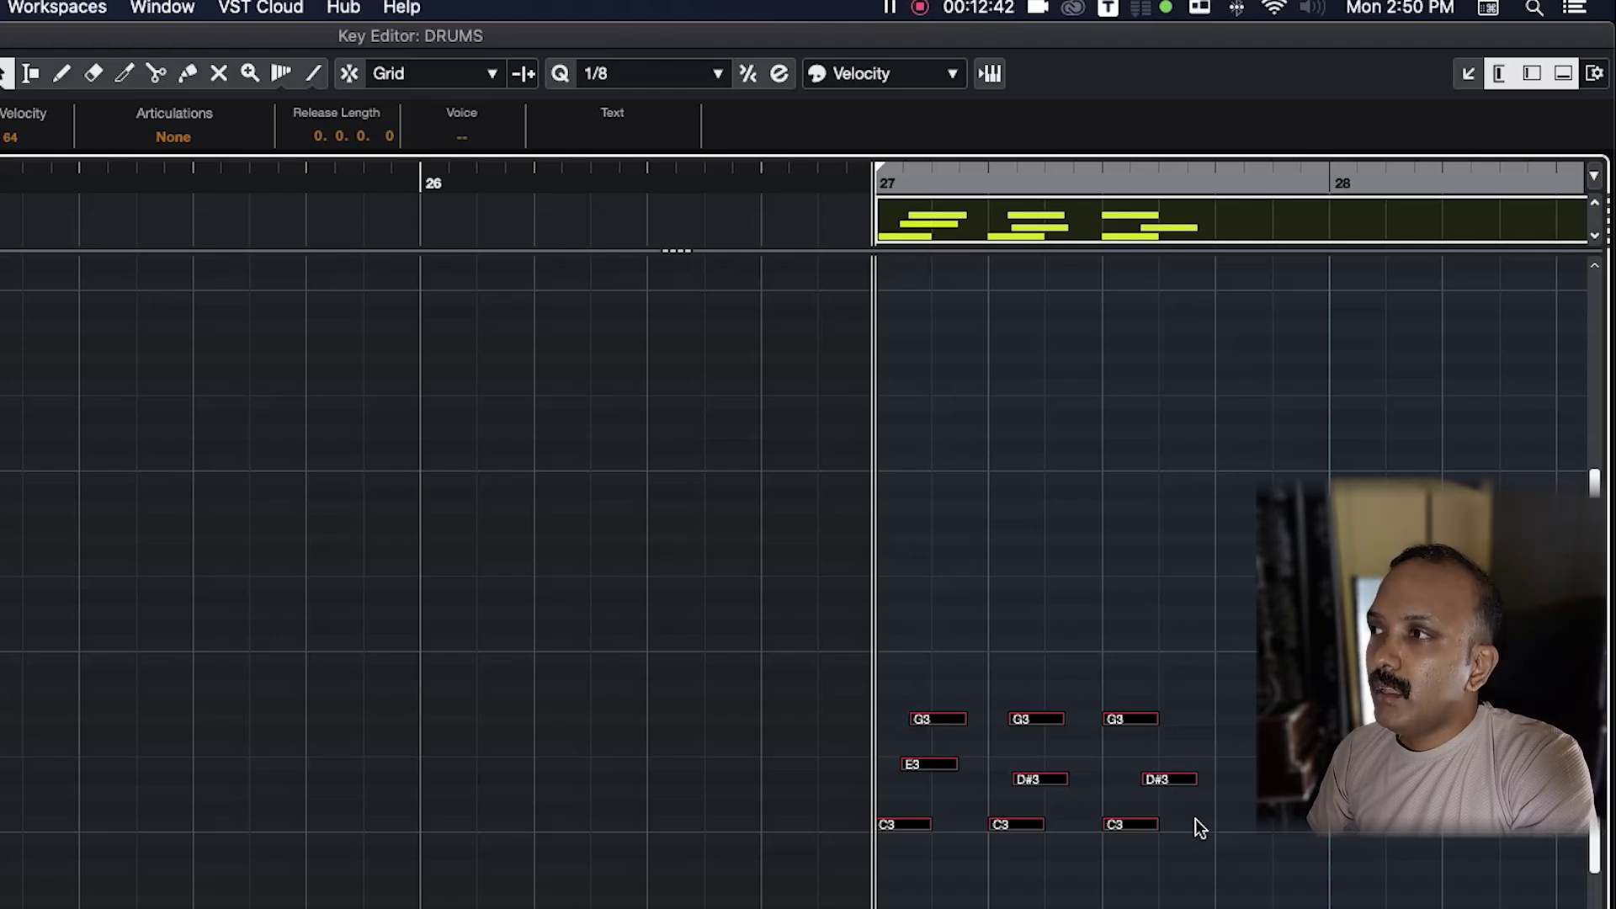
key("q")
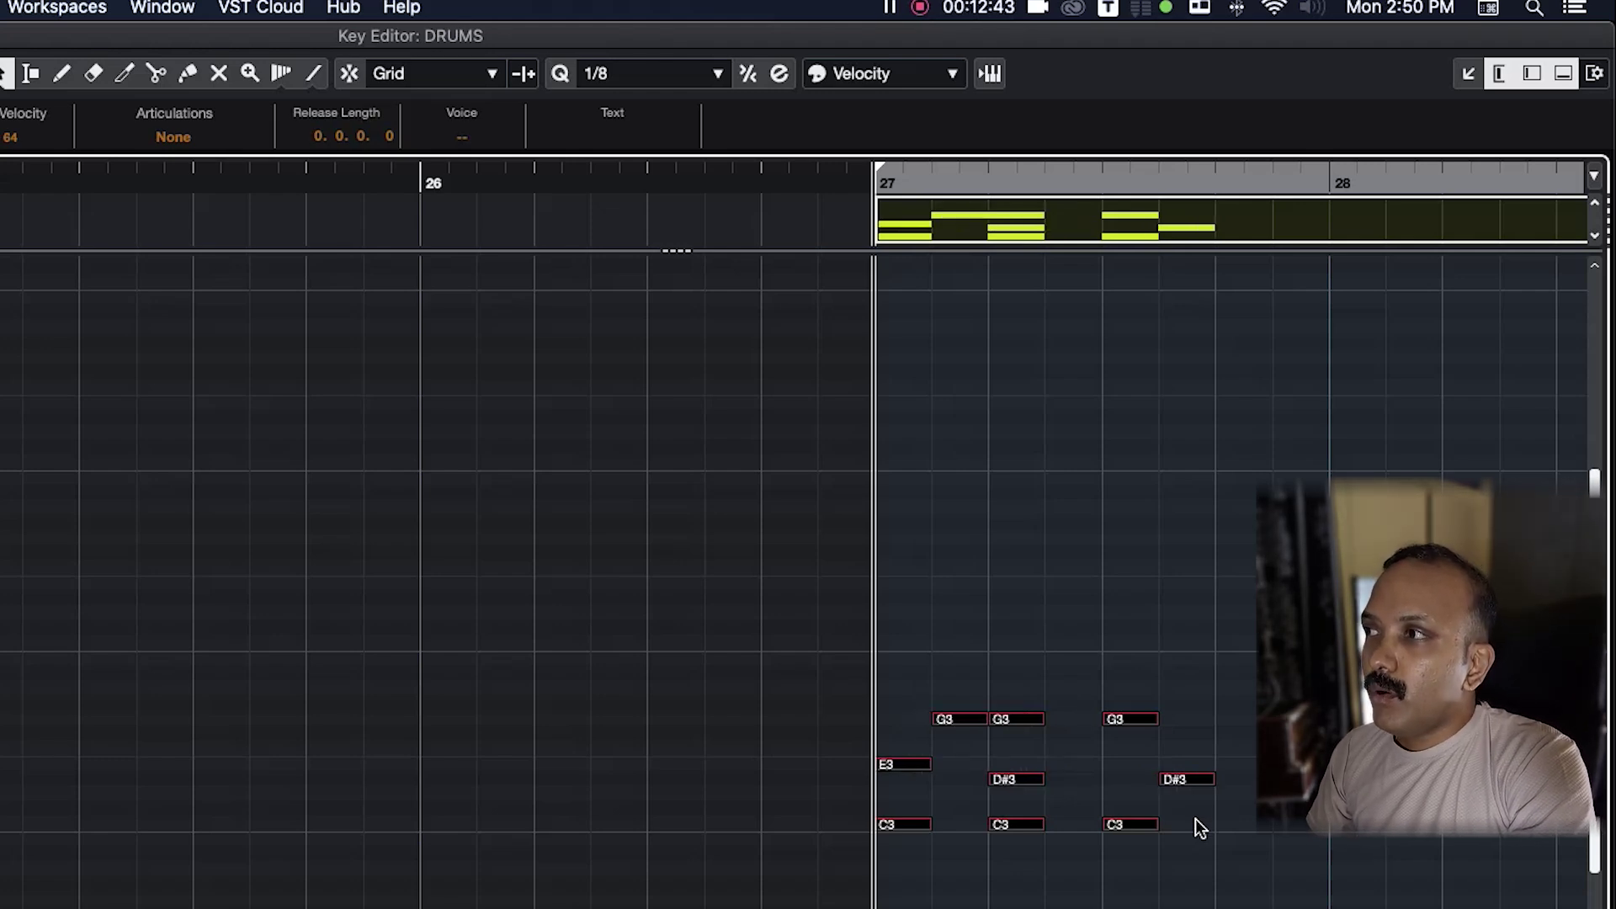
Step: Set the quantize preset to 1/2 and quantize the G3 note of the first chord
left_click(906, 724)
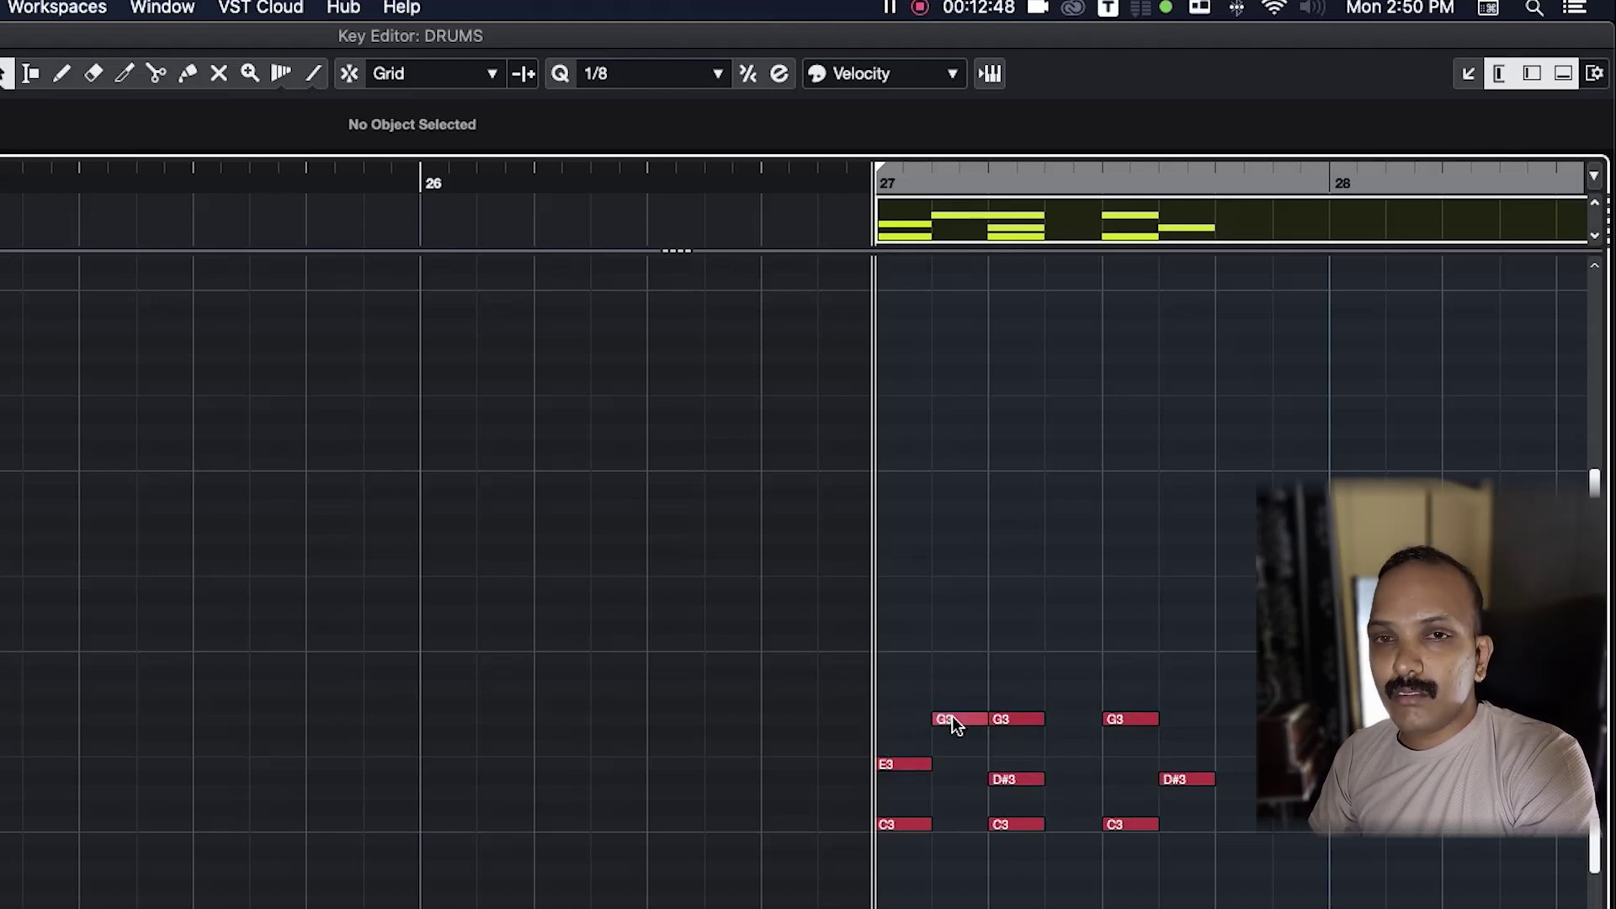
left_click(952, 715)
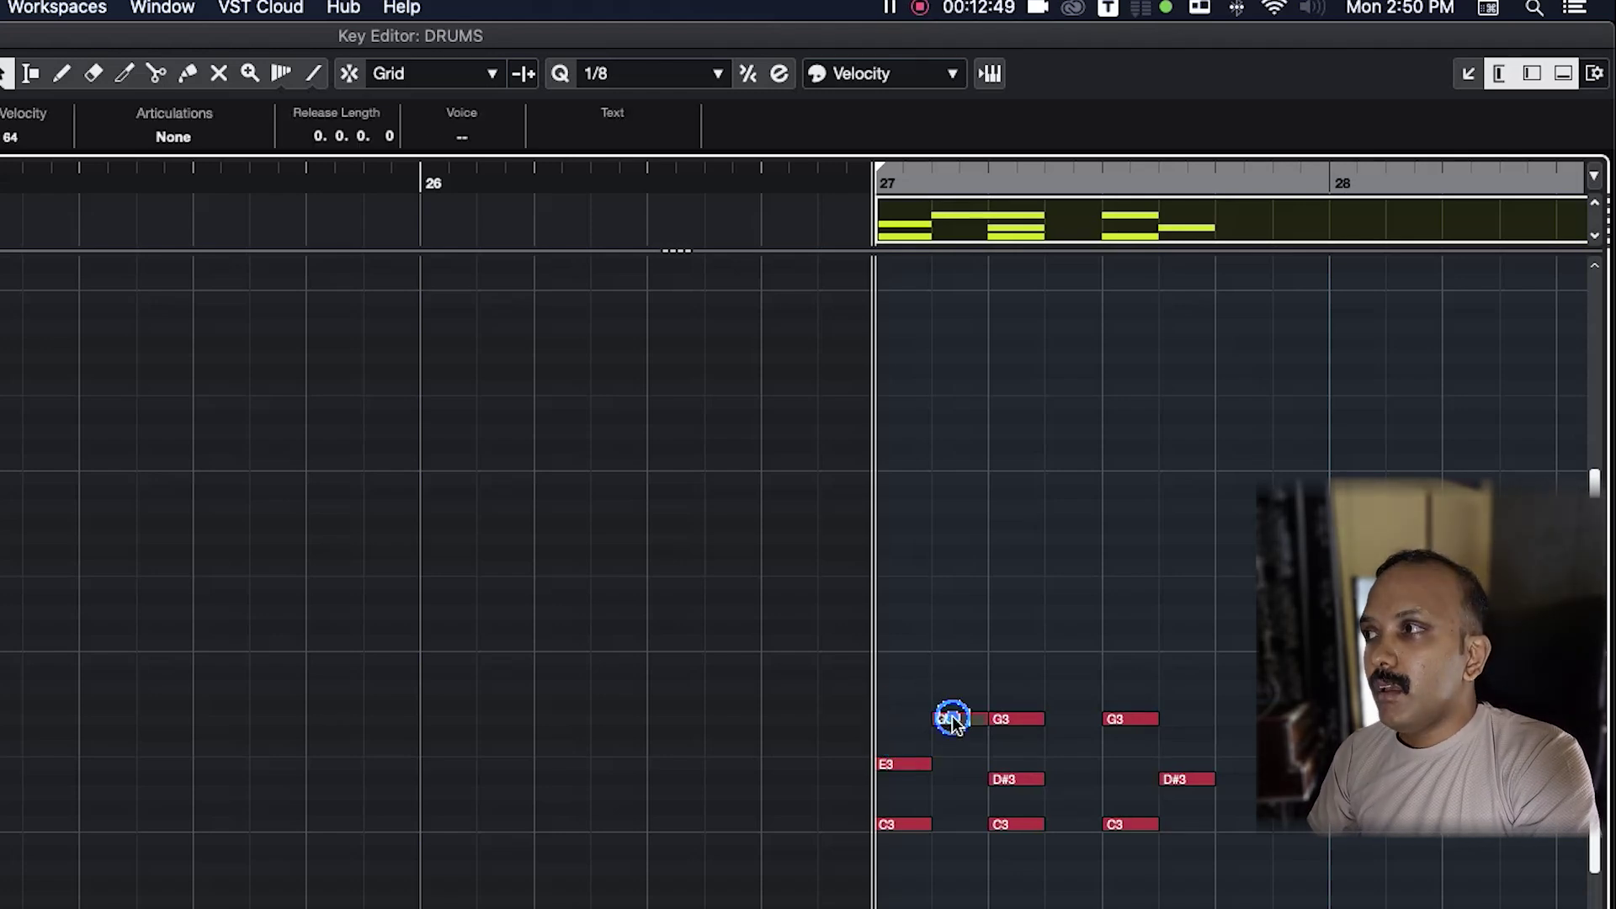
left_click(598, 76)
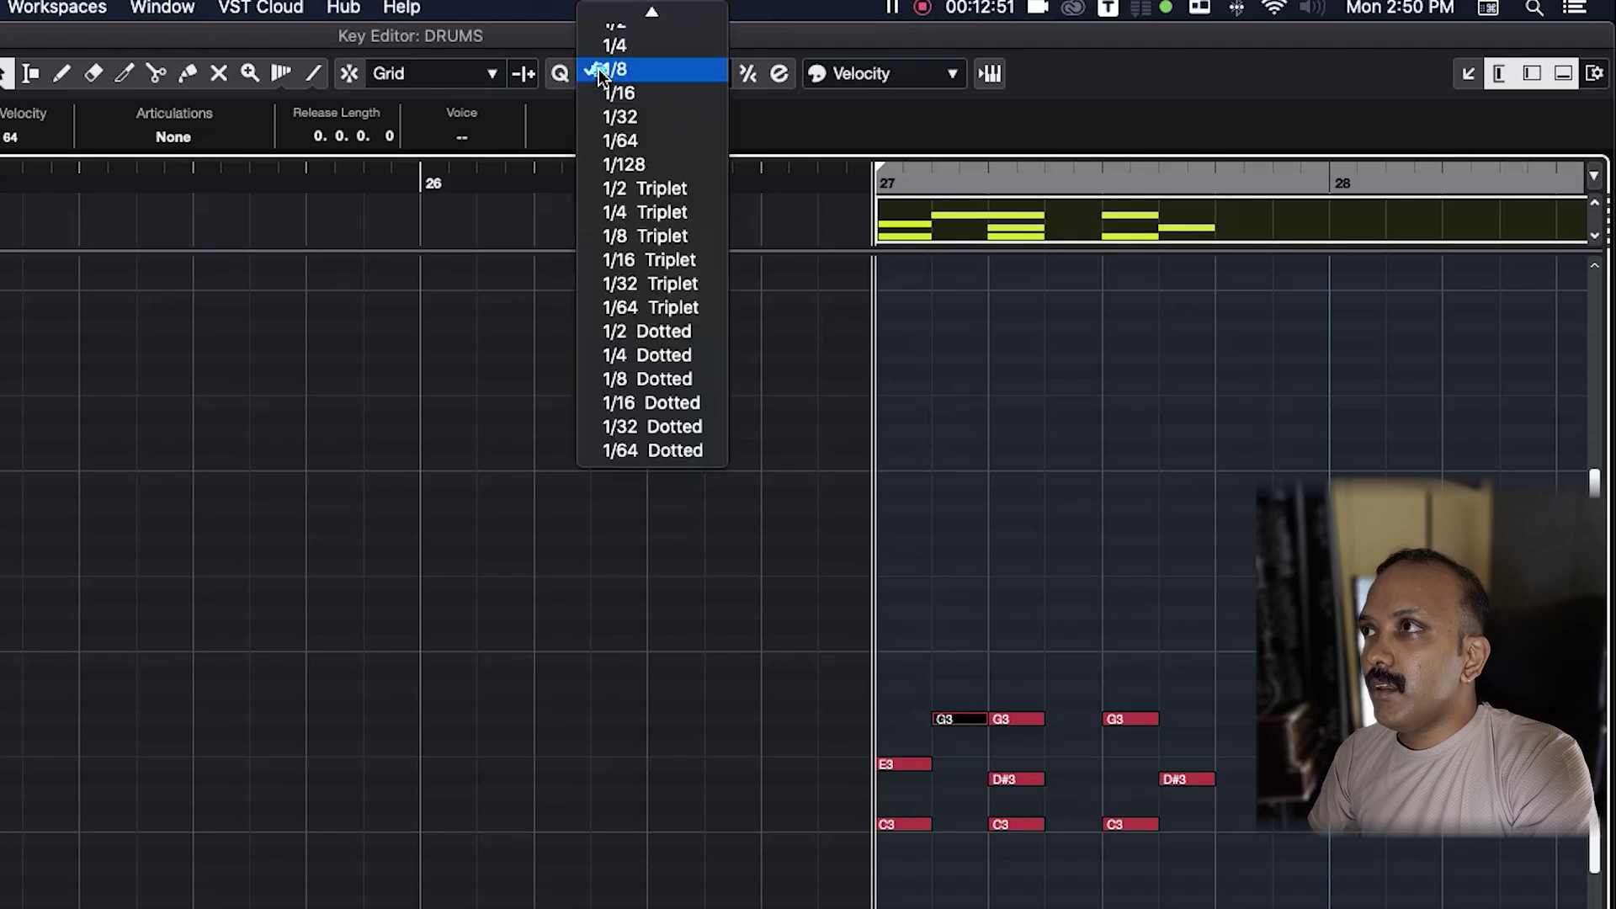
left_click(617, 30)
key("q")
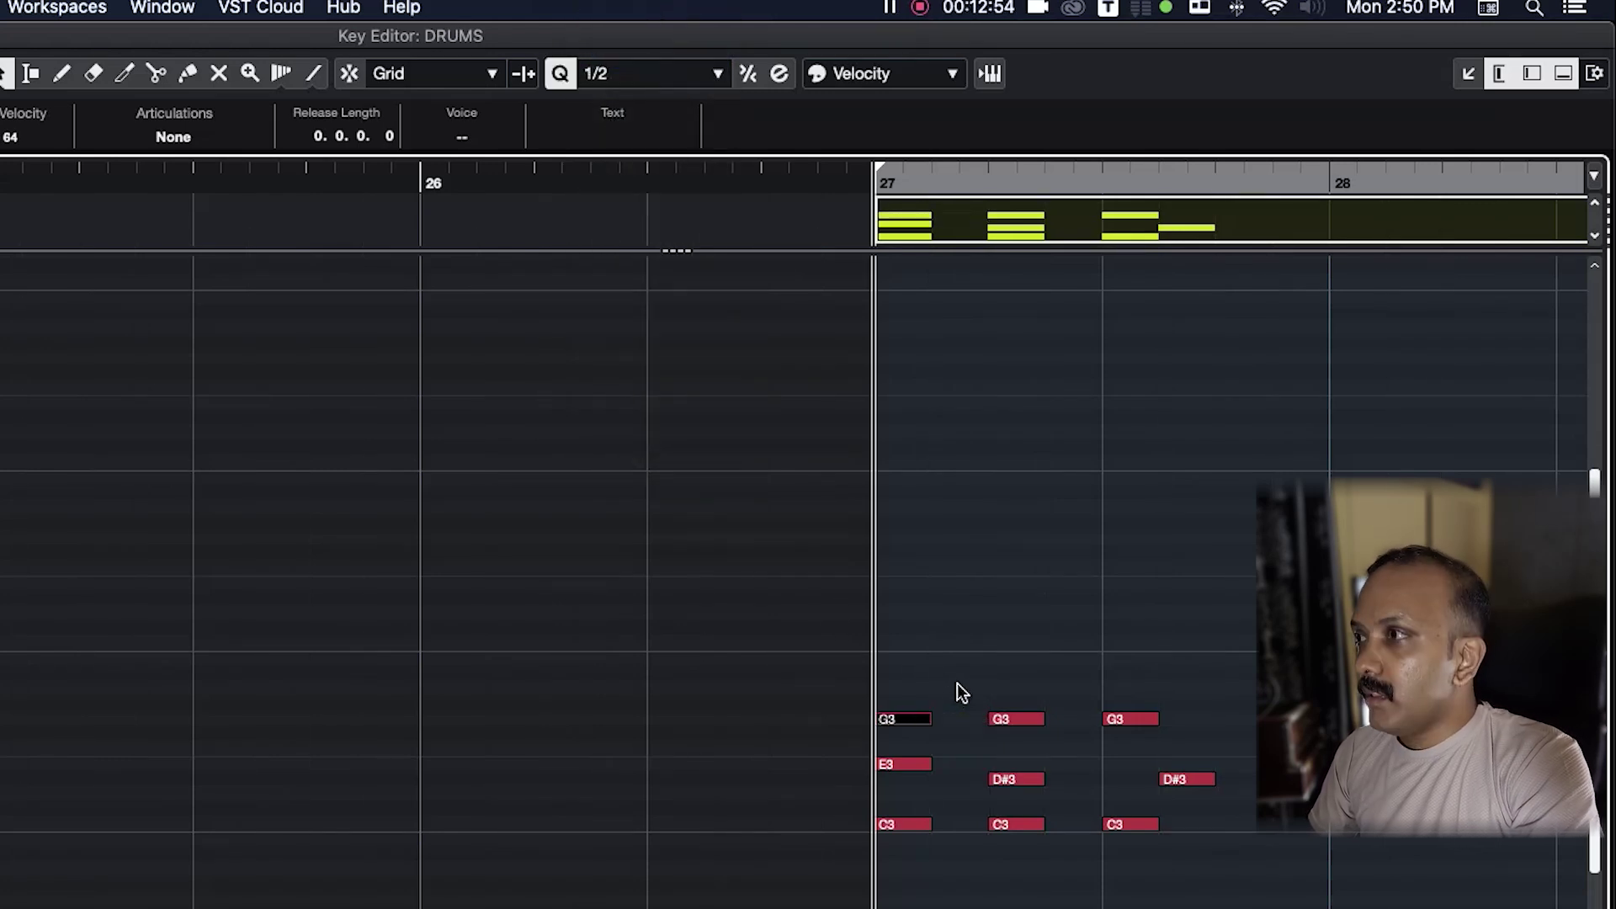
Step: Quantize the third chord's D#3 note to 1/2 and set the quantize preset to 1/16
left_click(1155, 744)
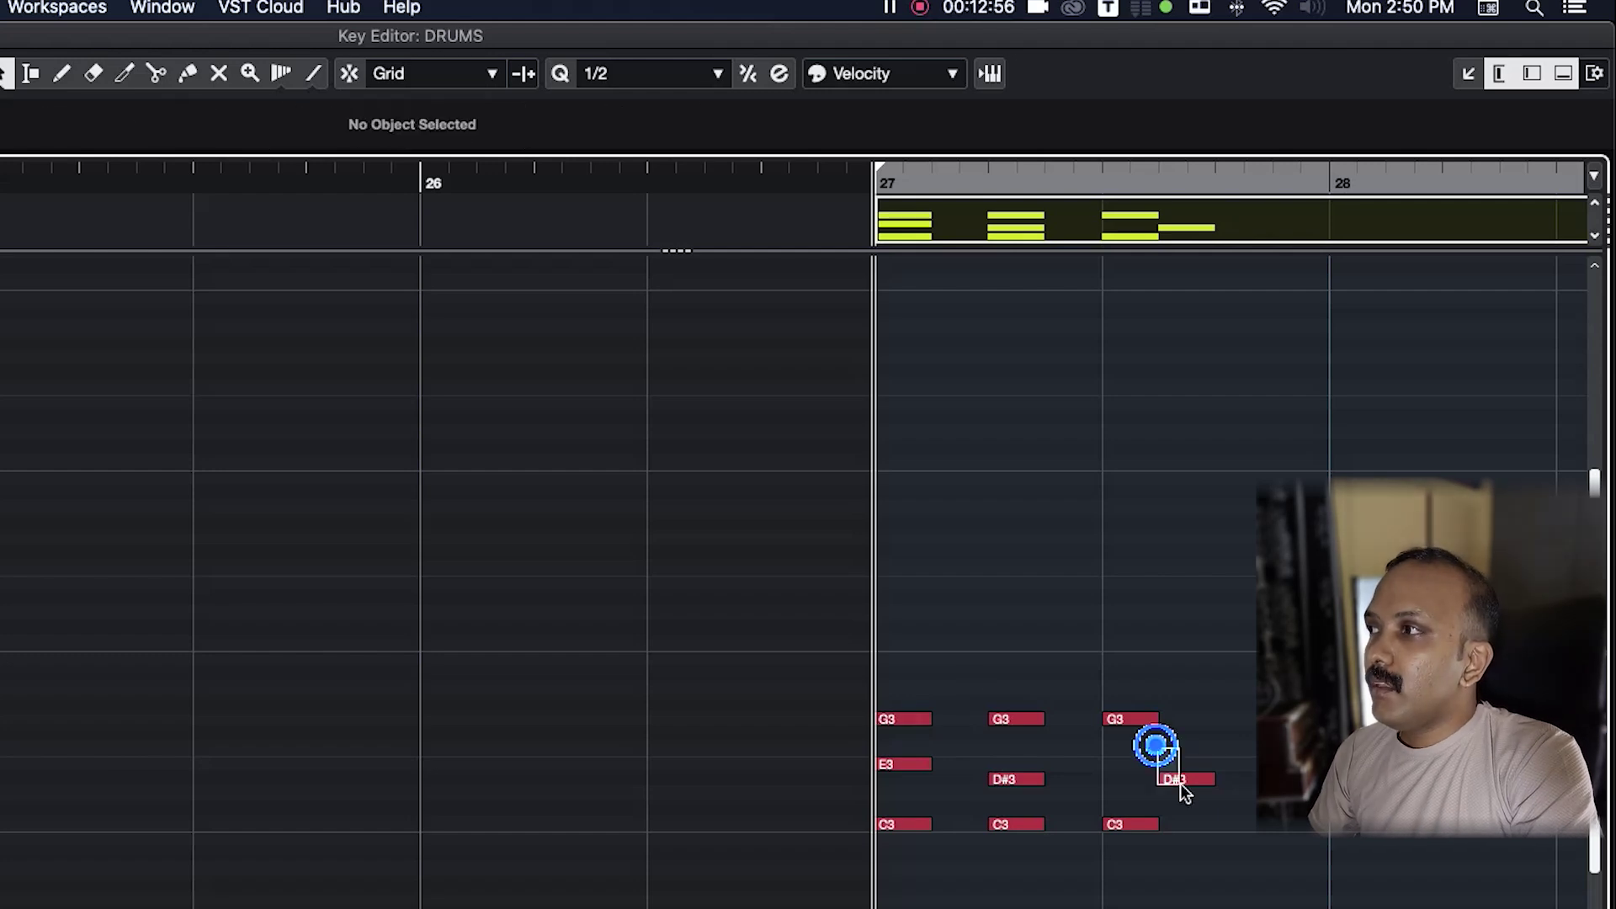
left_click(1182, 781)
key("q")
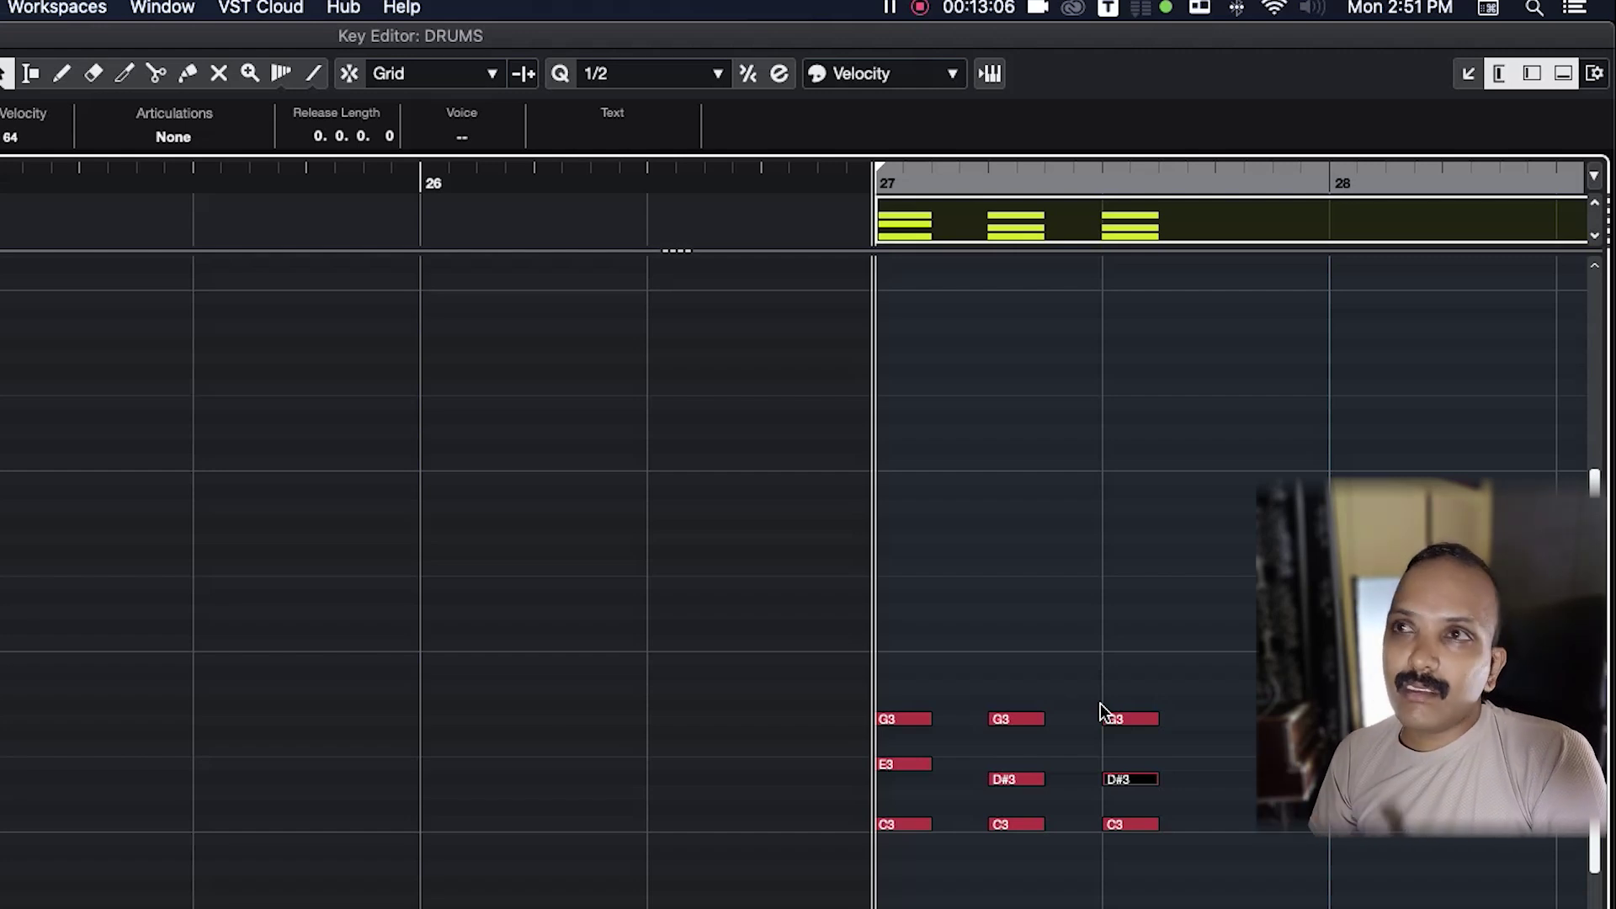
left_click(631, 79)
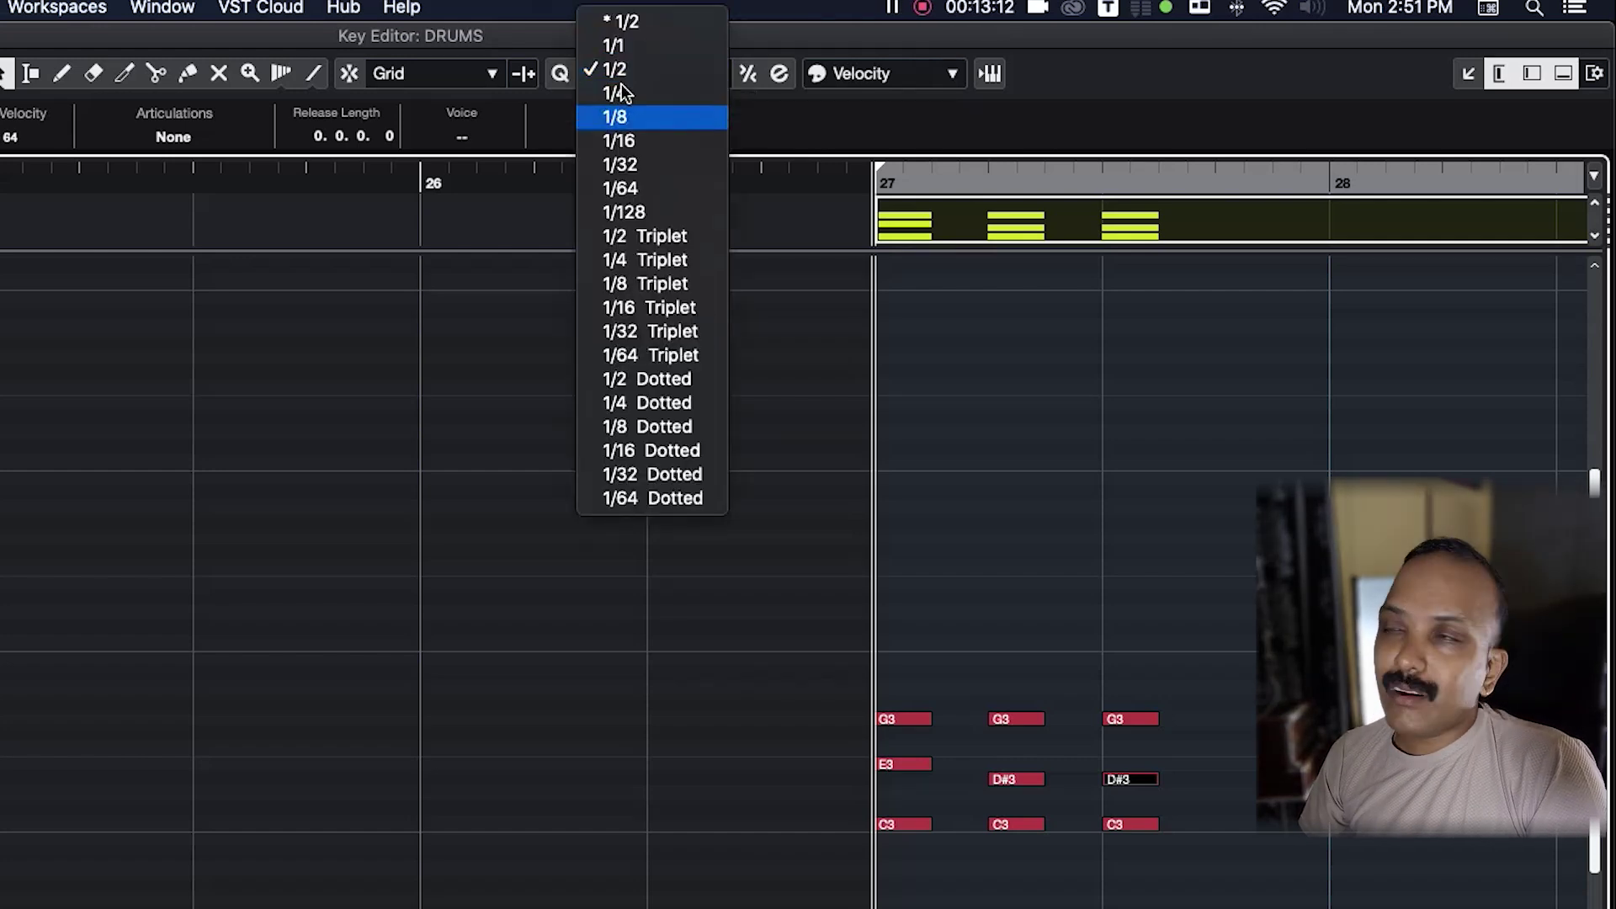
left_click(624, 149)
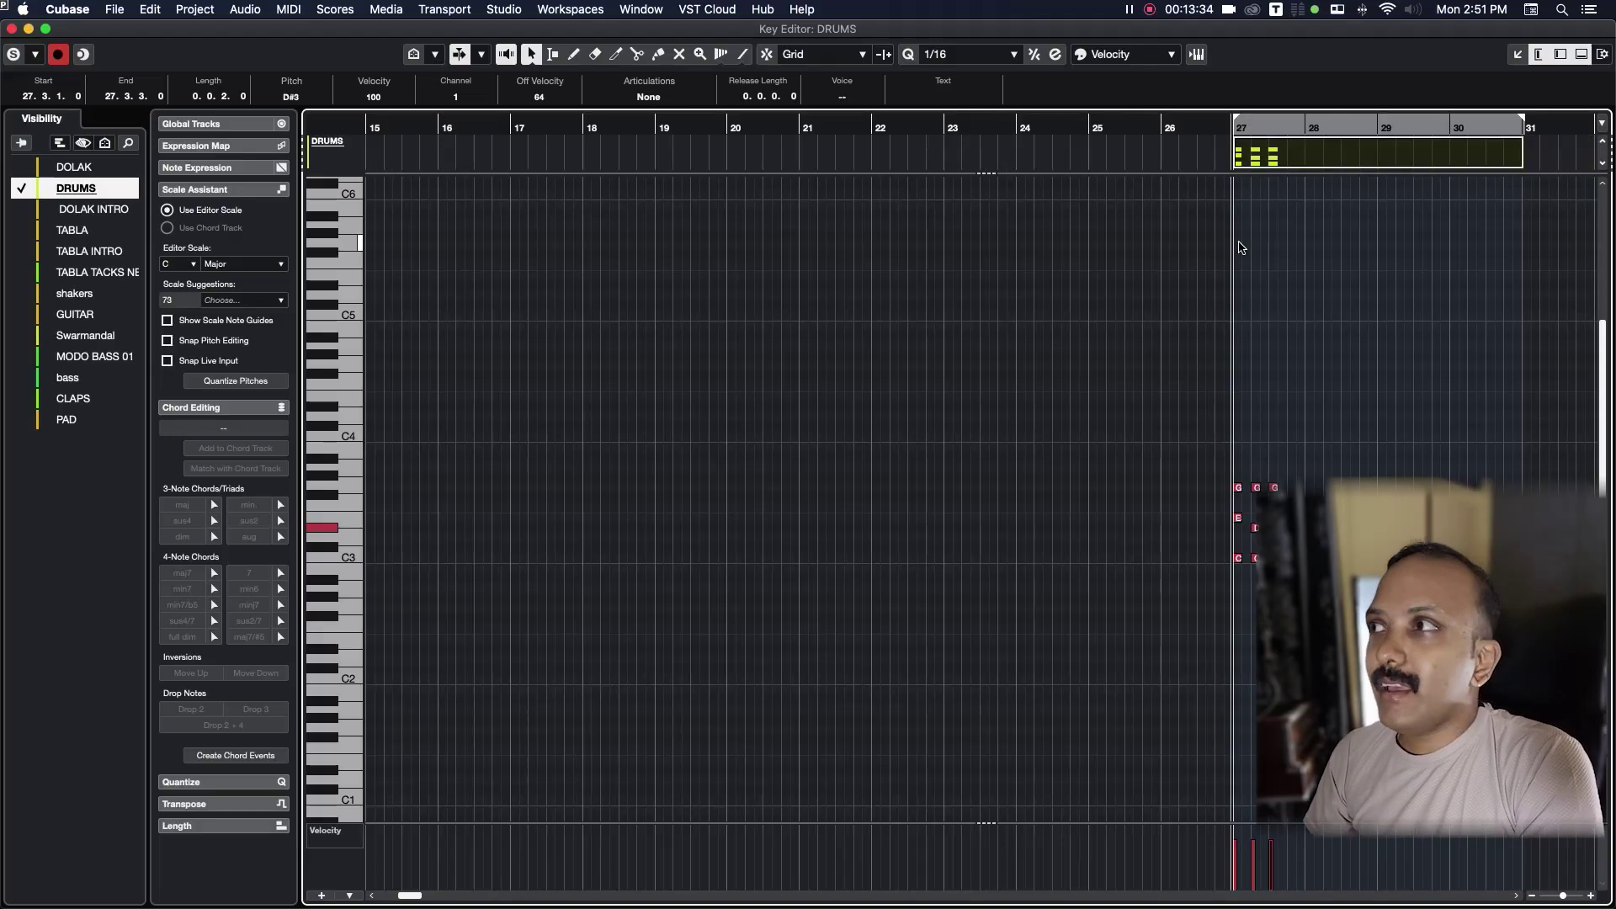
Step: Return the Key Editor to the project window's lower zone and remove the DRUMS track from the project
left_click(1520, 56)
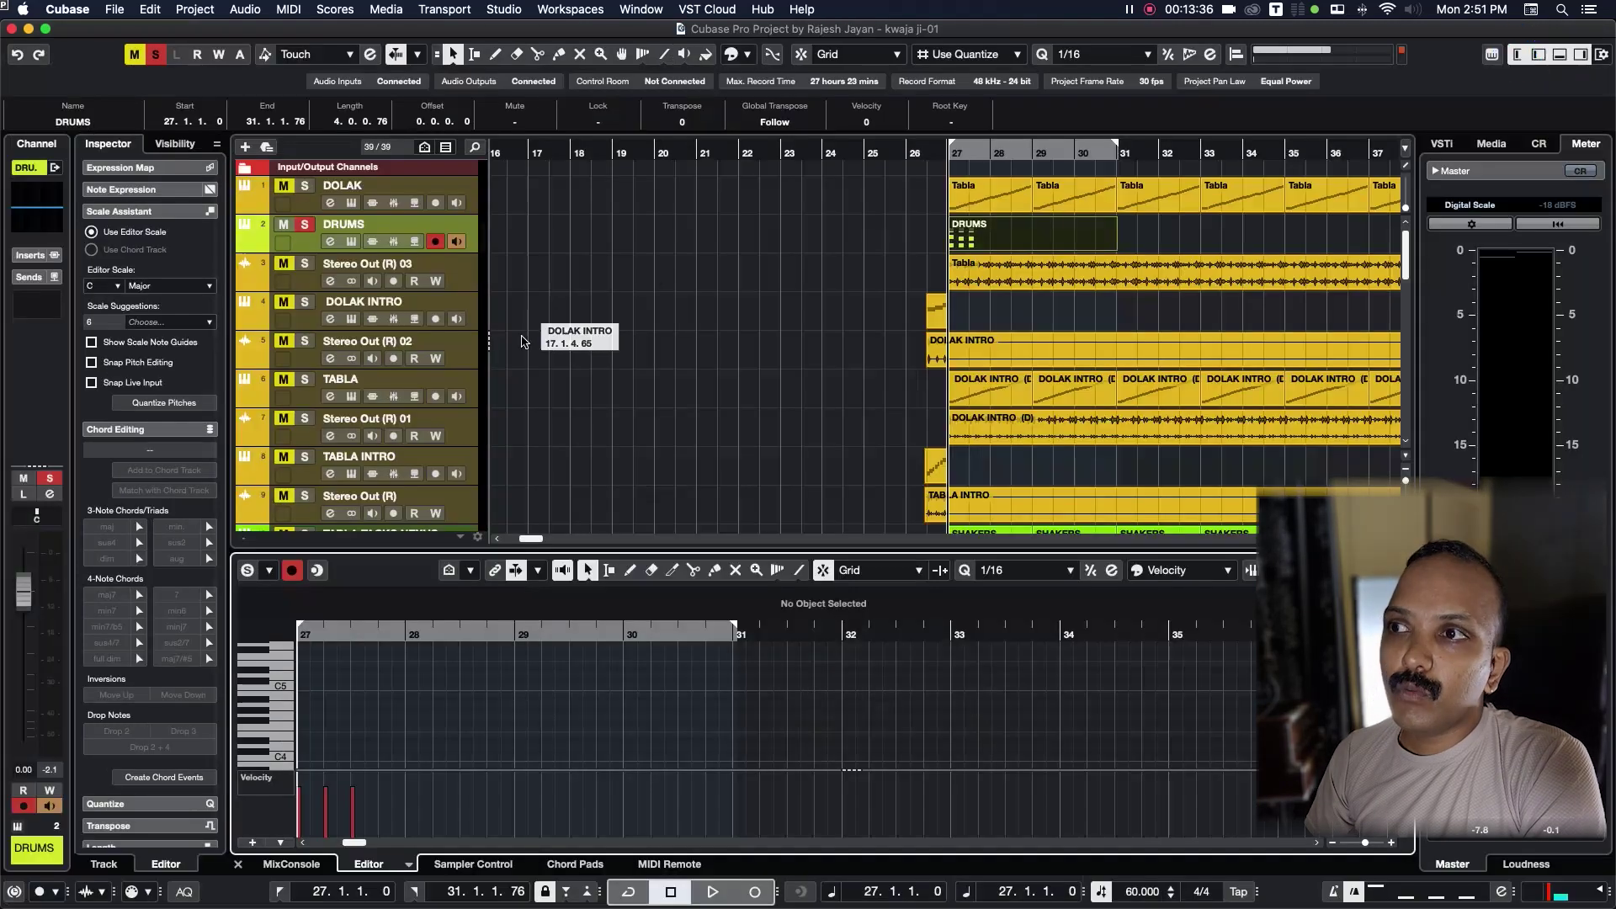
scroll(556, 462, "right", 10)
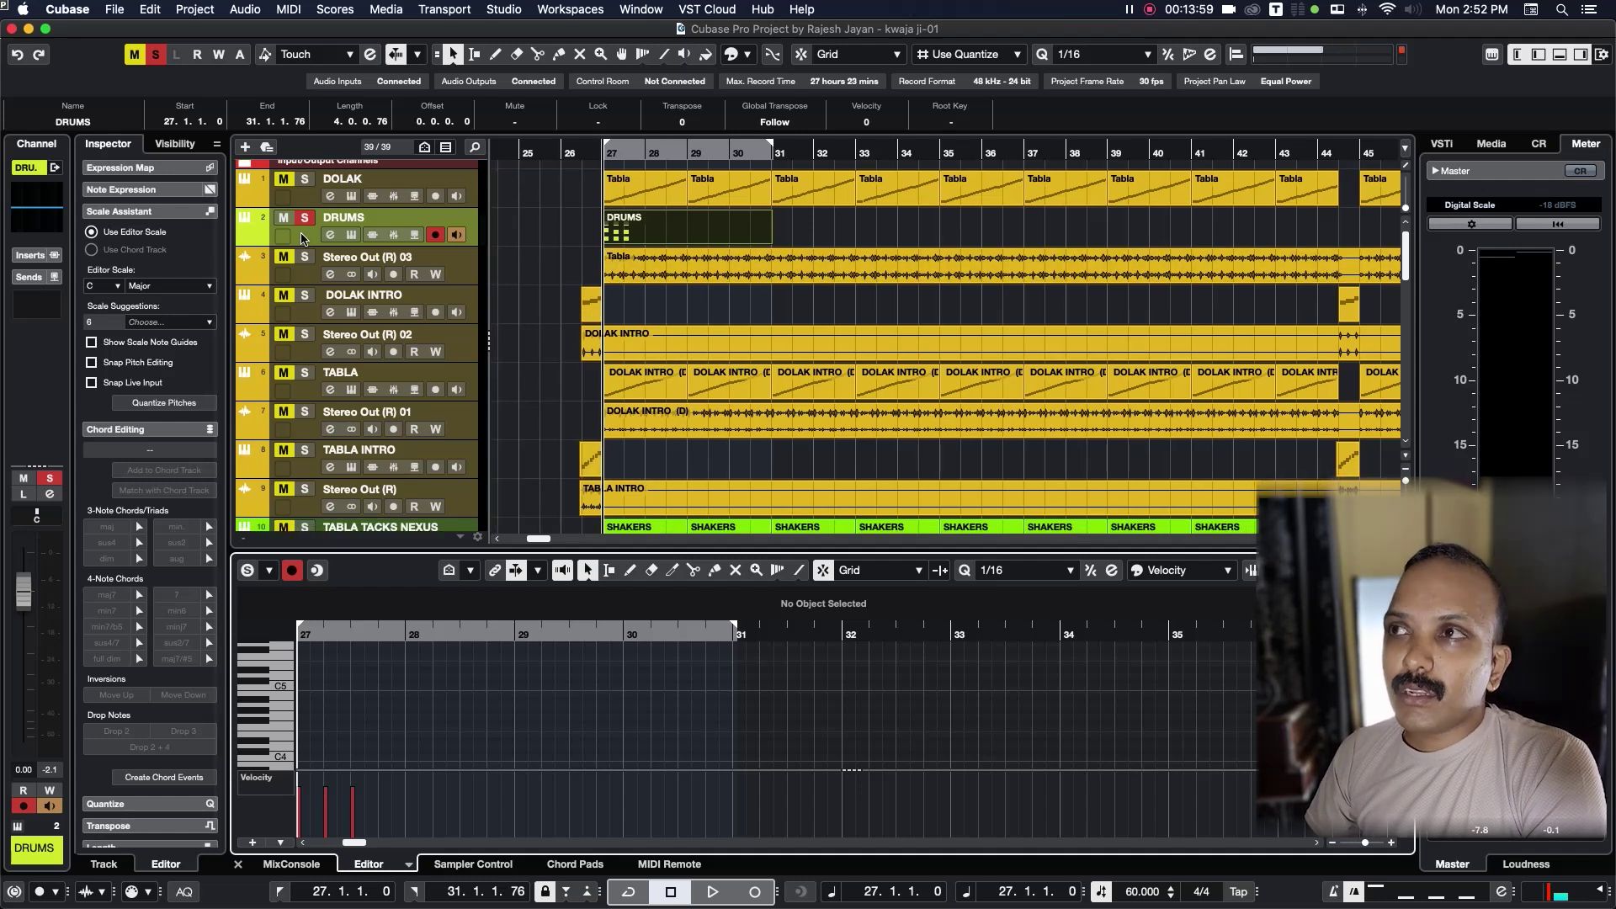
right_click(303, 238)
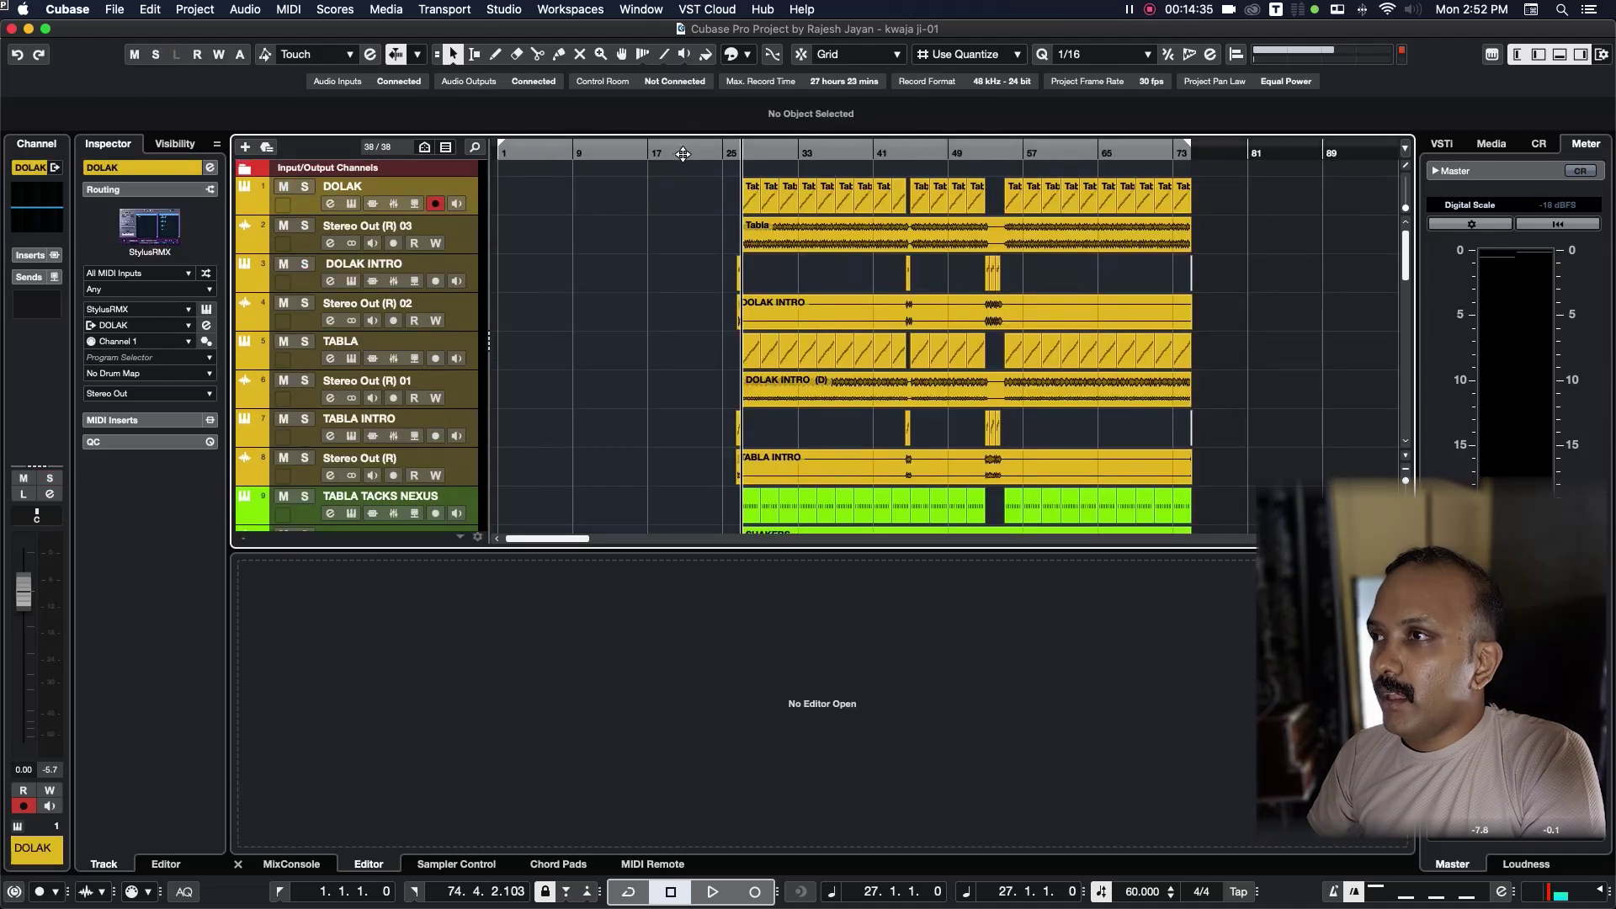
Step: Solo the Swarmandal track, play it from the beginning and from about bar 6, and switch the solo to the GUITAR MIDI track
scroll(650, 320, "down", 10)
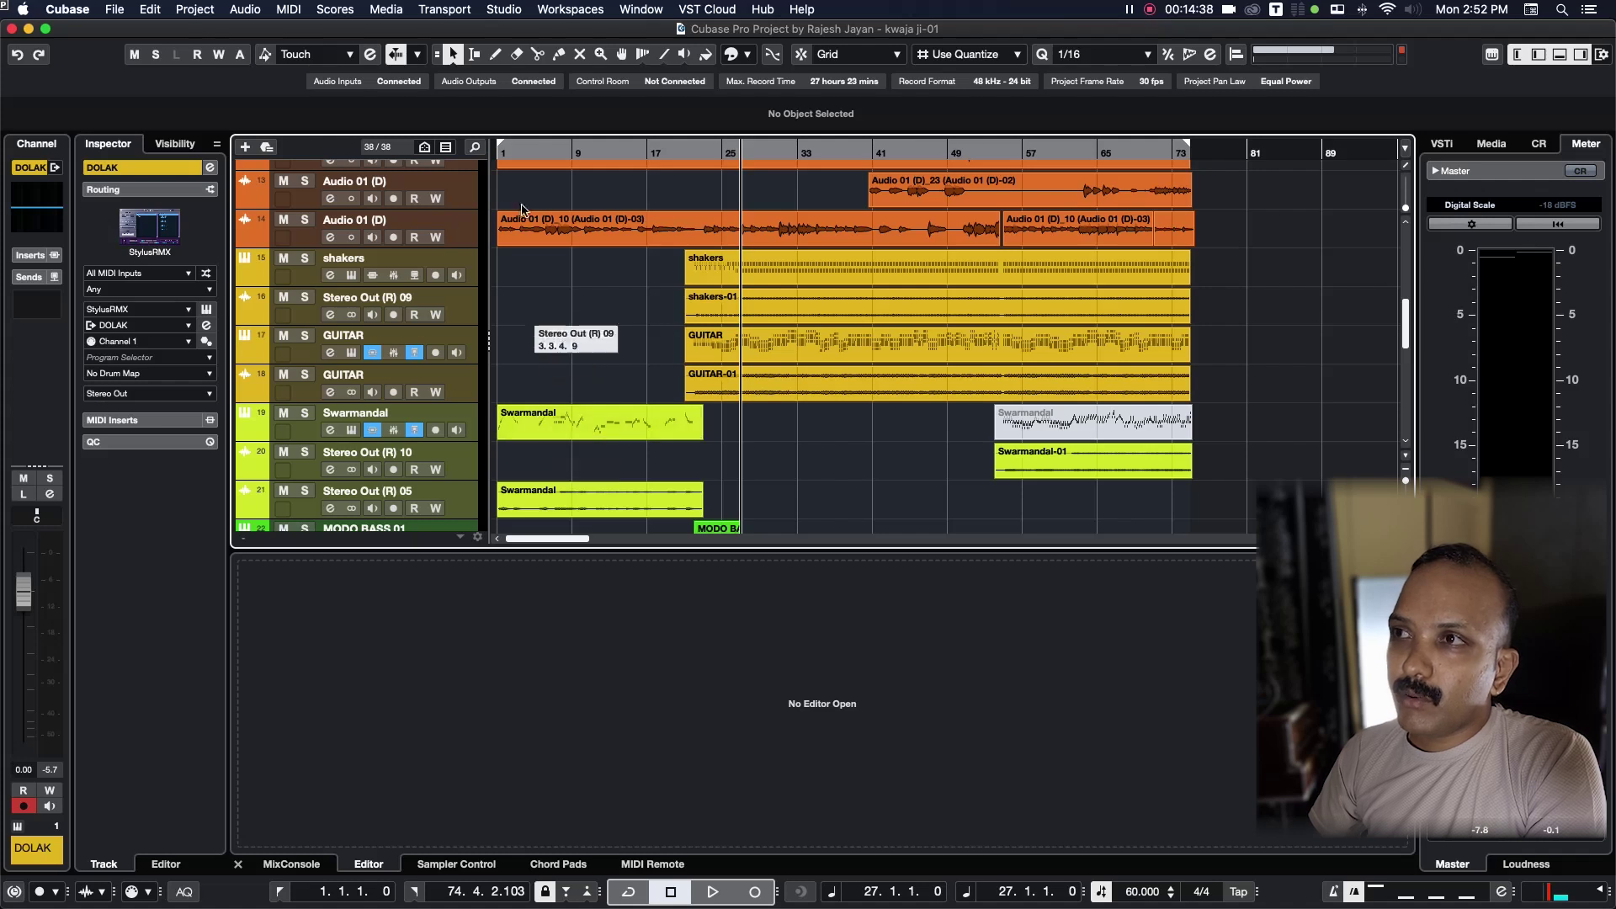
key("s")
key("space")
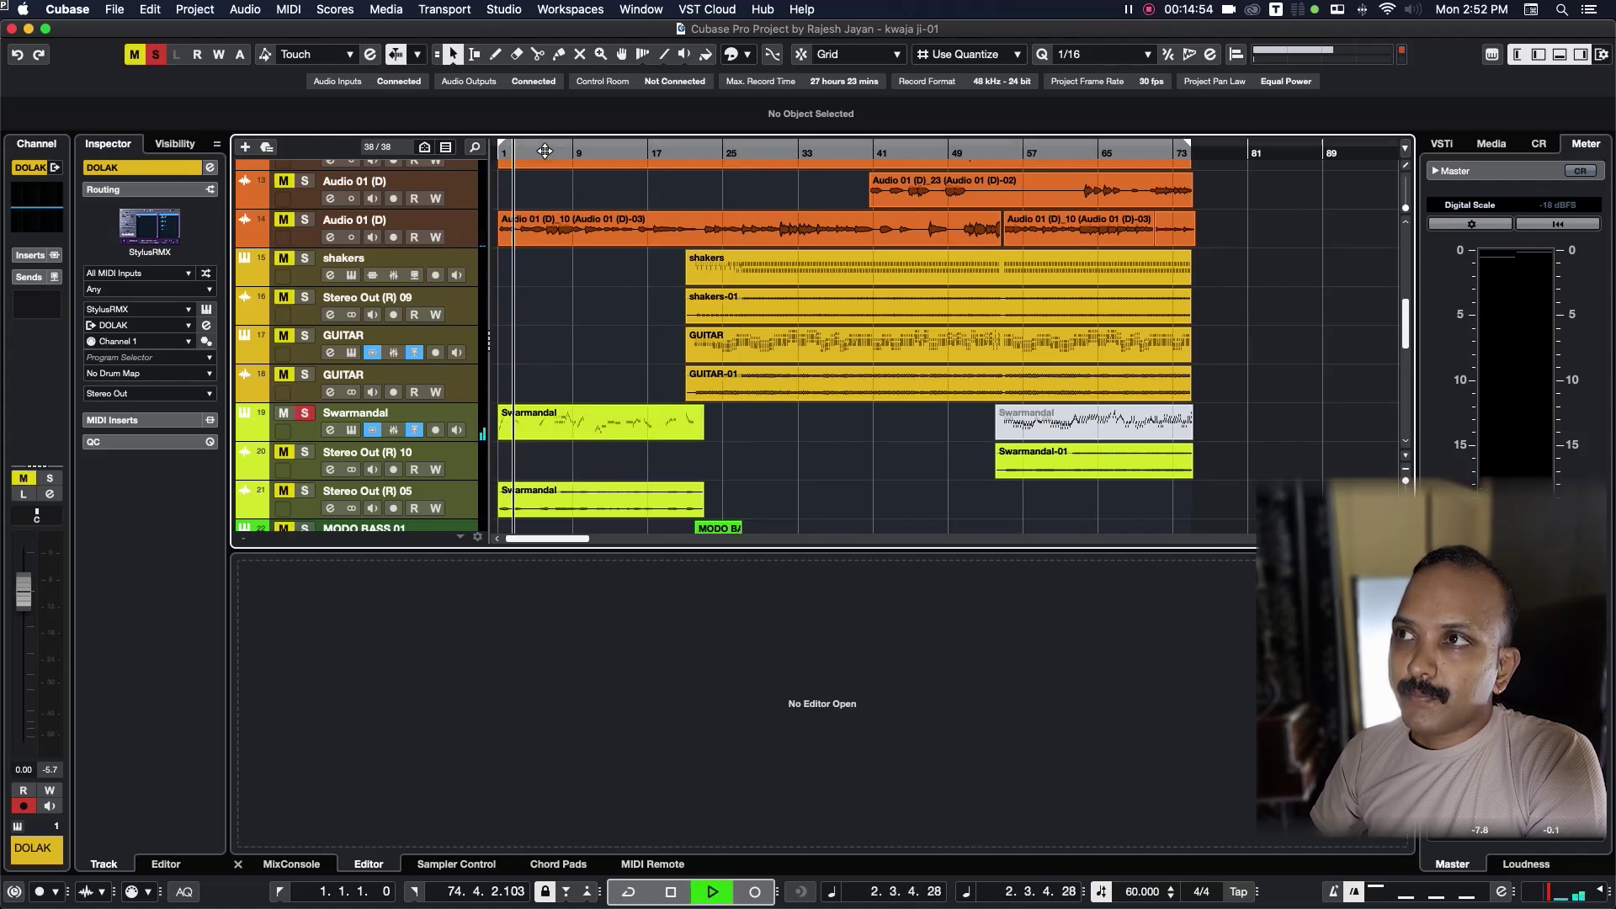
left_click(545, 151)
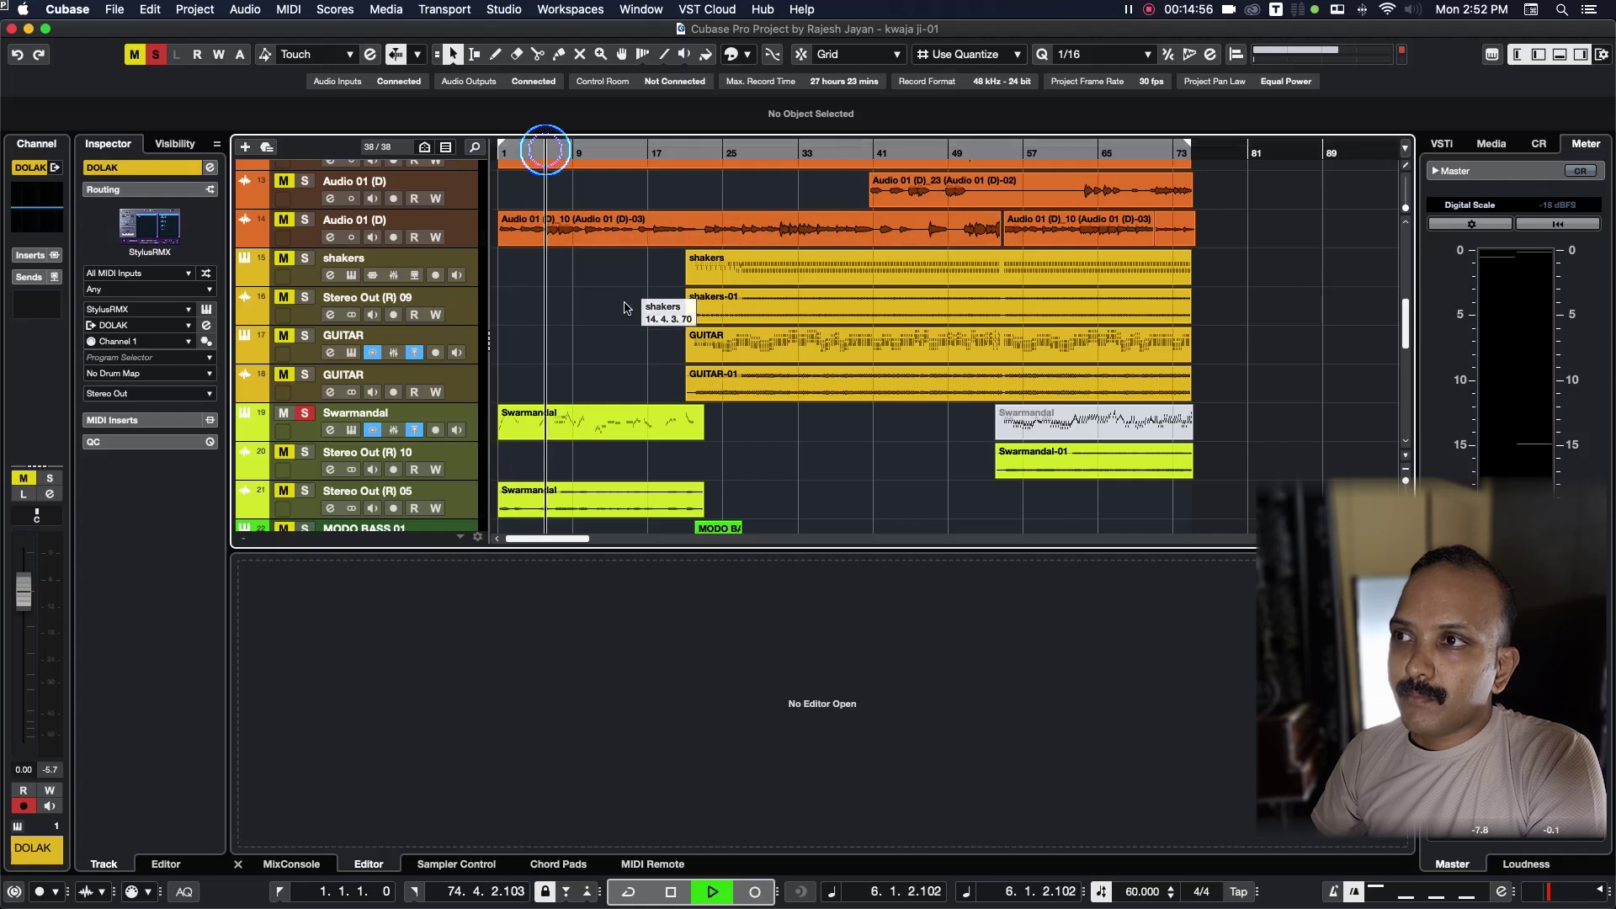
left_click(305, 335)
left_click(304, 413)
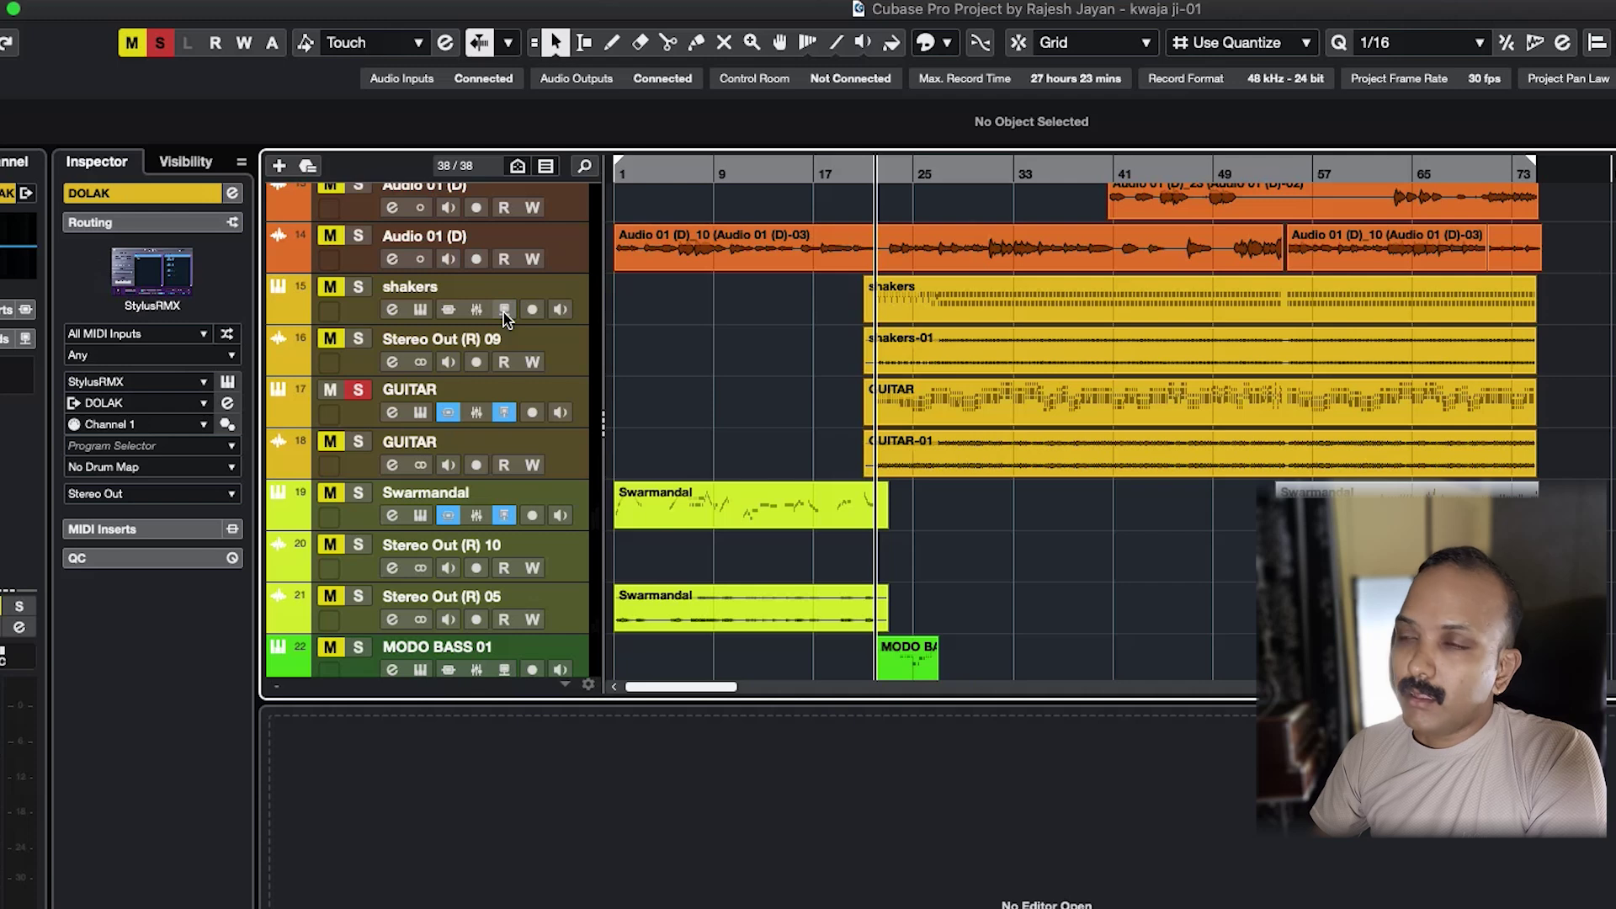
Step: Inspect the GUITAR track's Omnisphere instrument and expand the insert effects on its channel
left_click(352, 415)
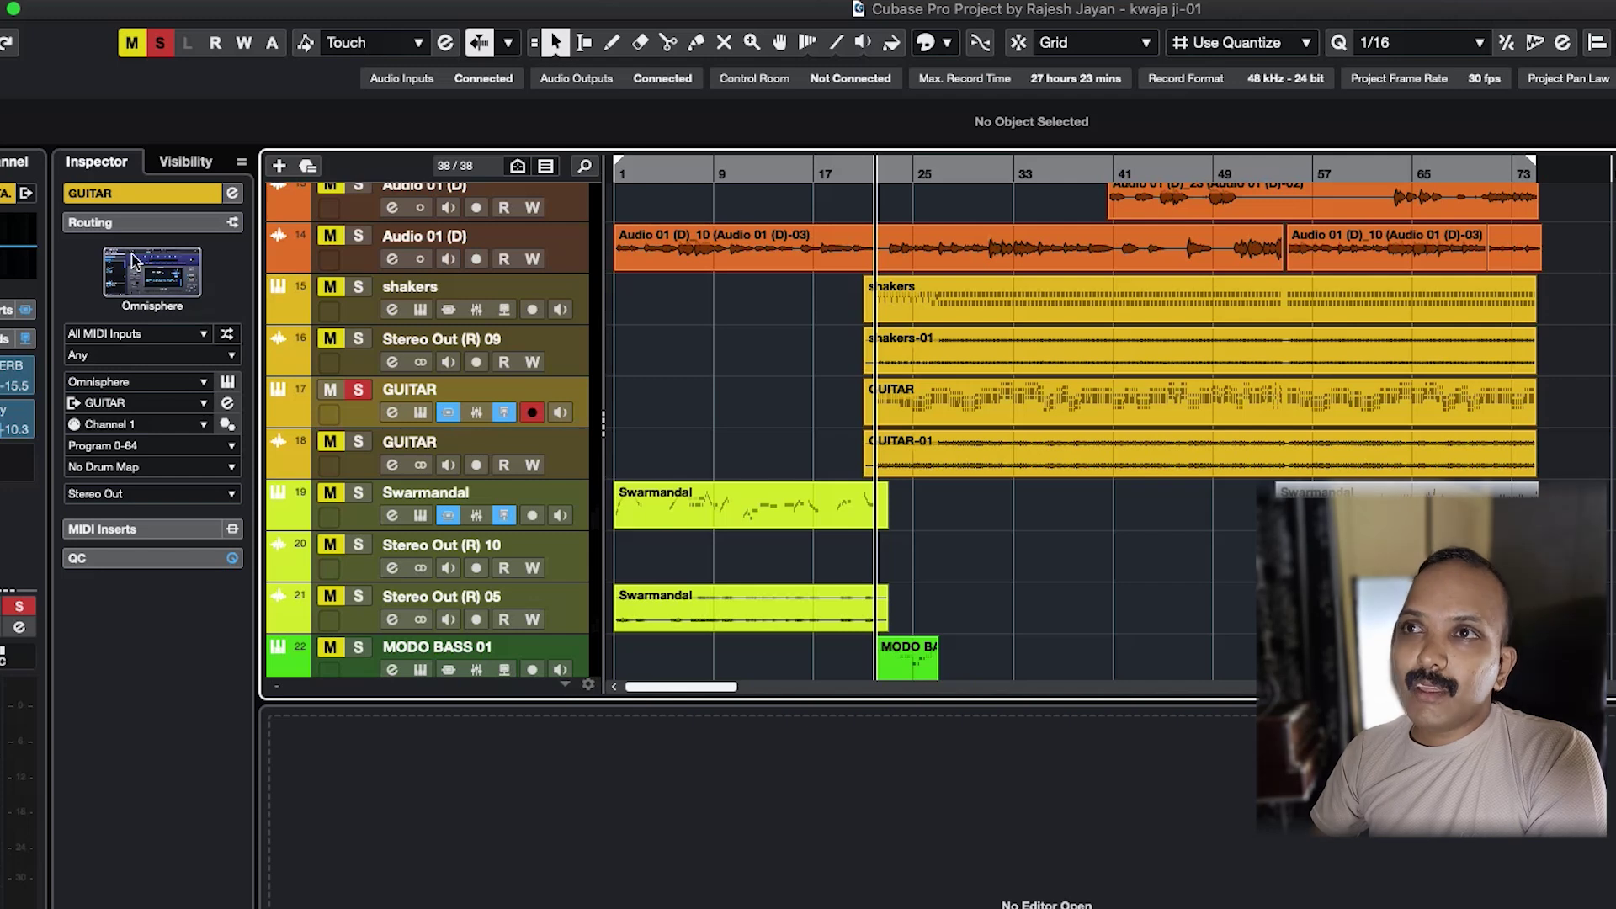
left_click(366, 407)
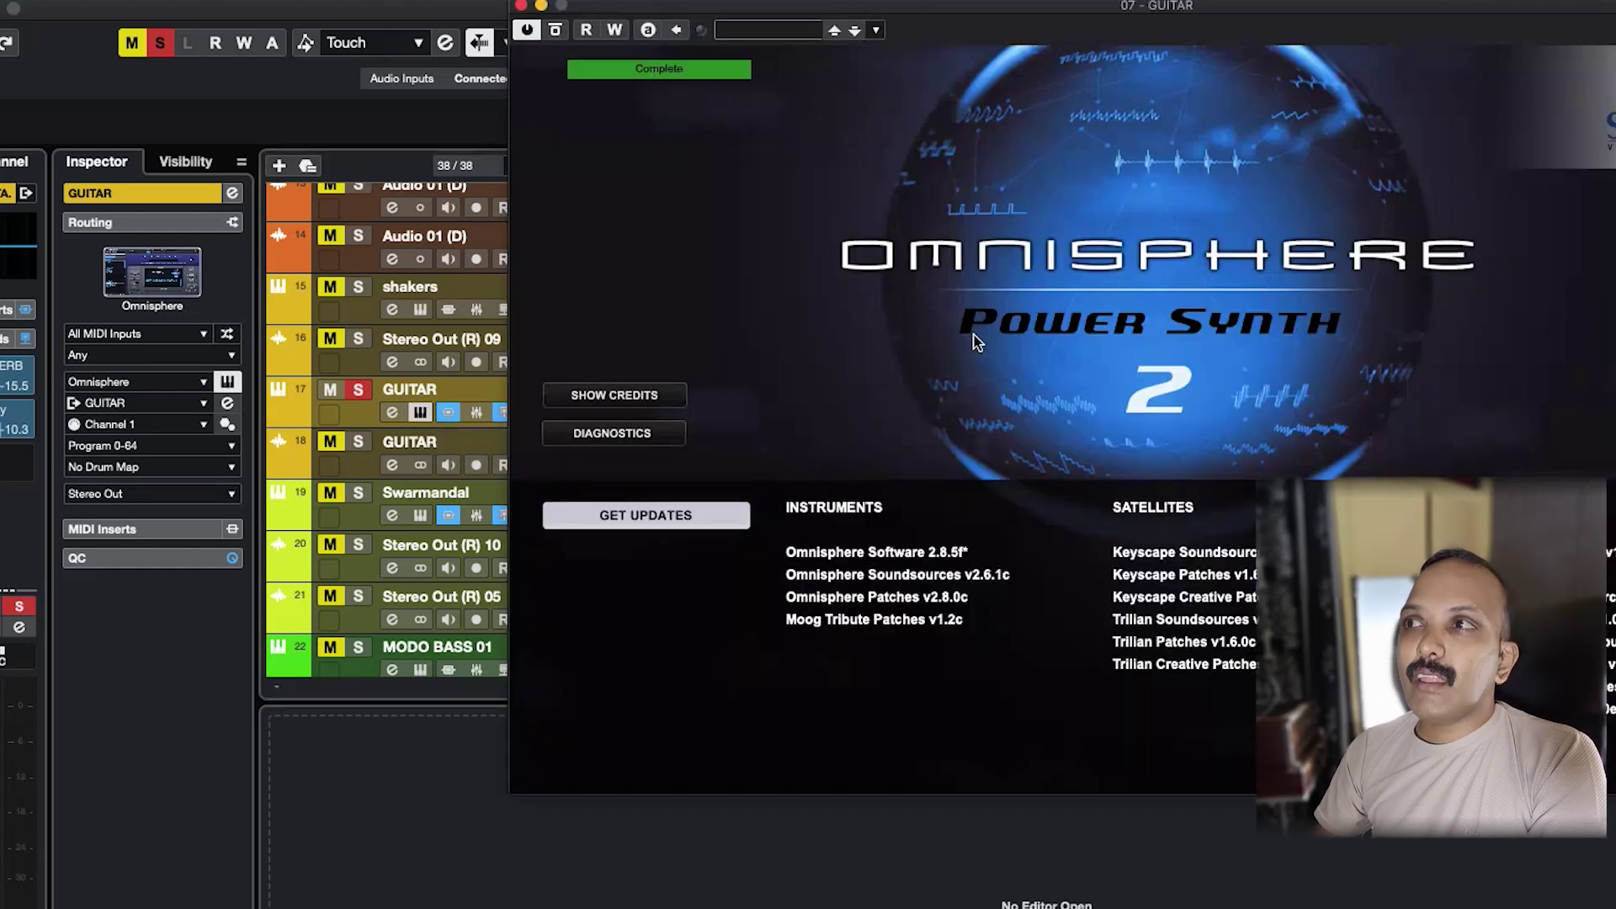
left_click(974, 337)
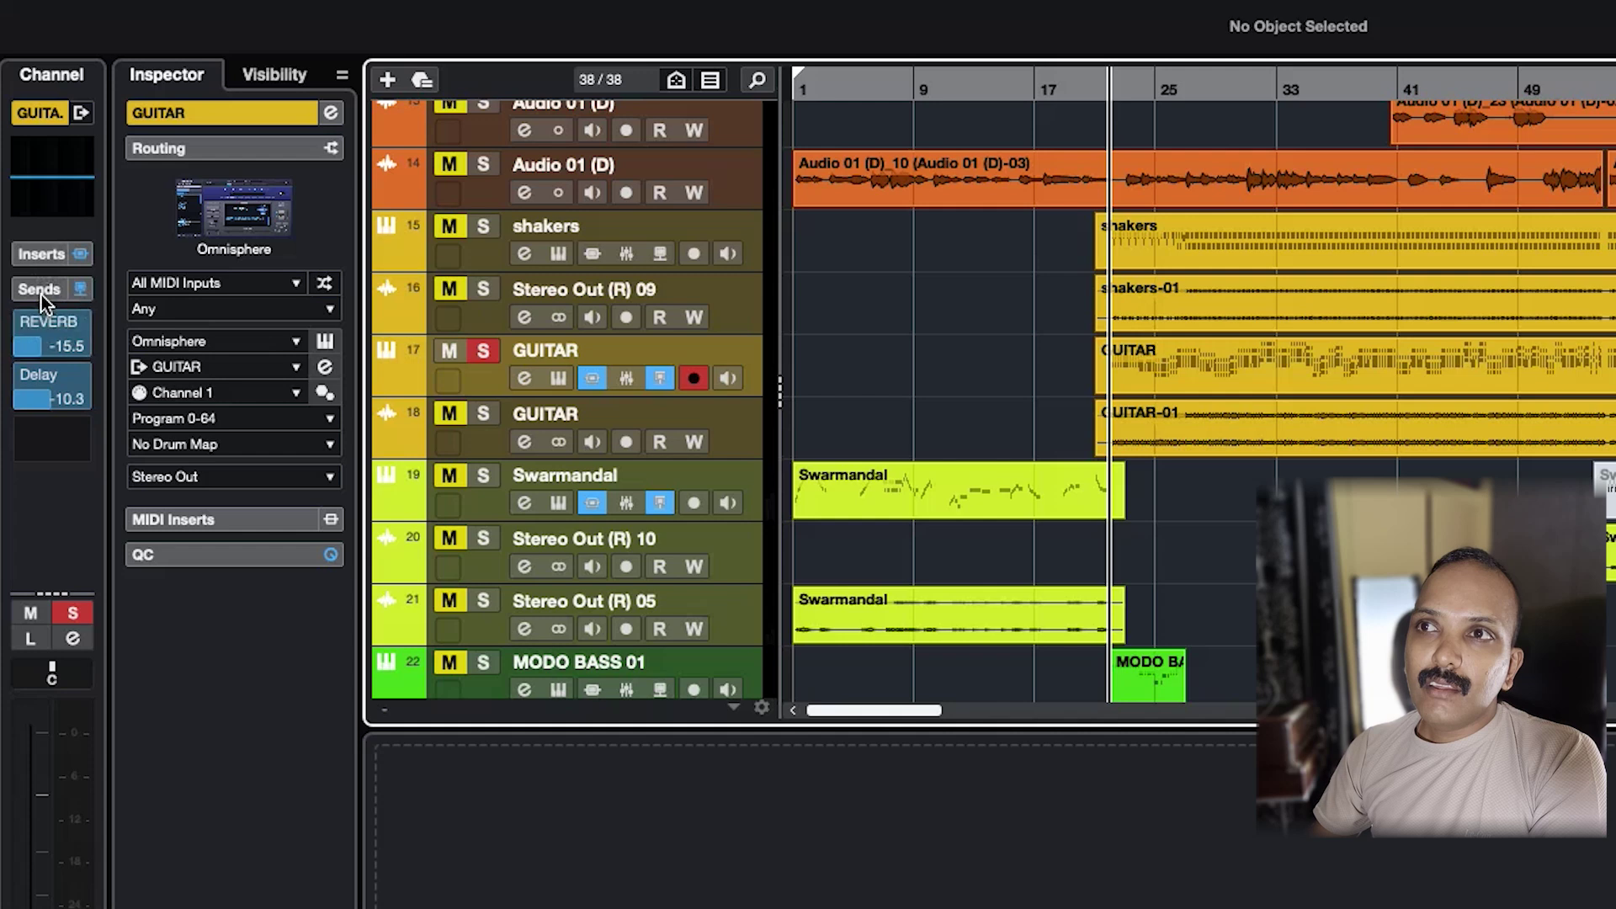
left_click(44, 256)
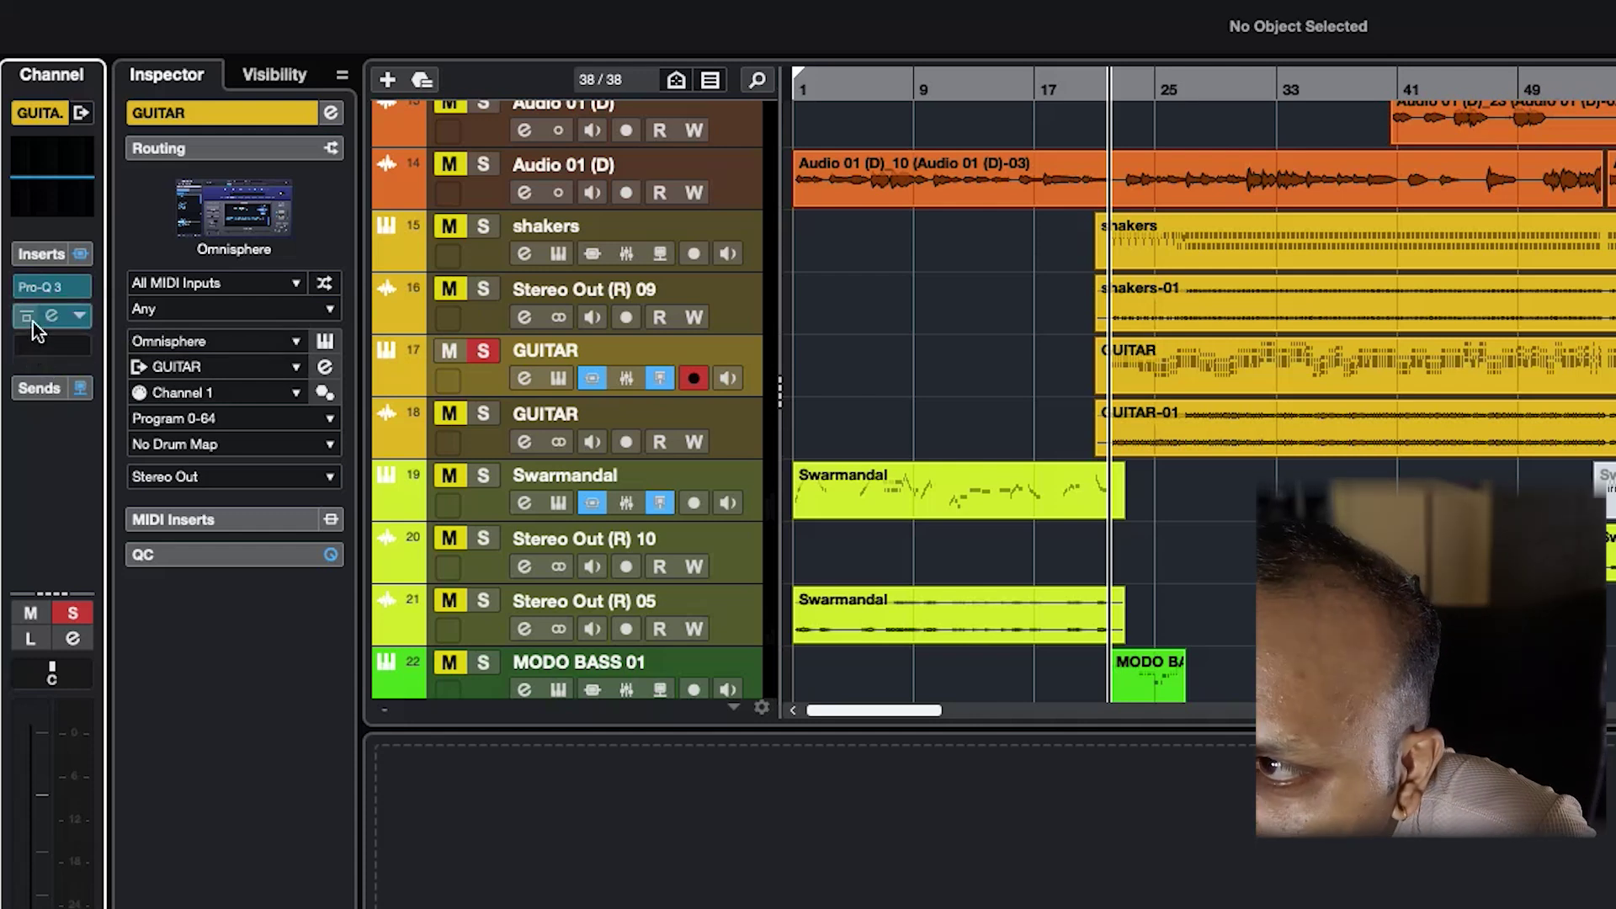
Step: Show the GUITAR channel's sends and open the GUITAR MIDI part in a separate Key Editor window, enlarged around bar 22
left_click(37, 391)
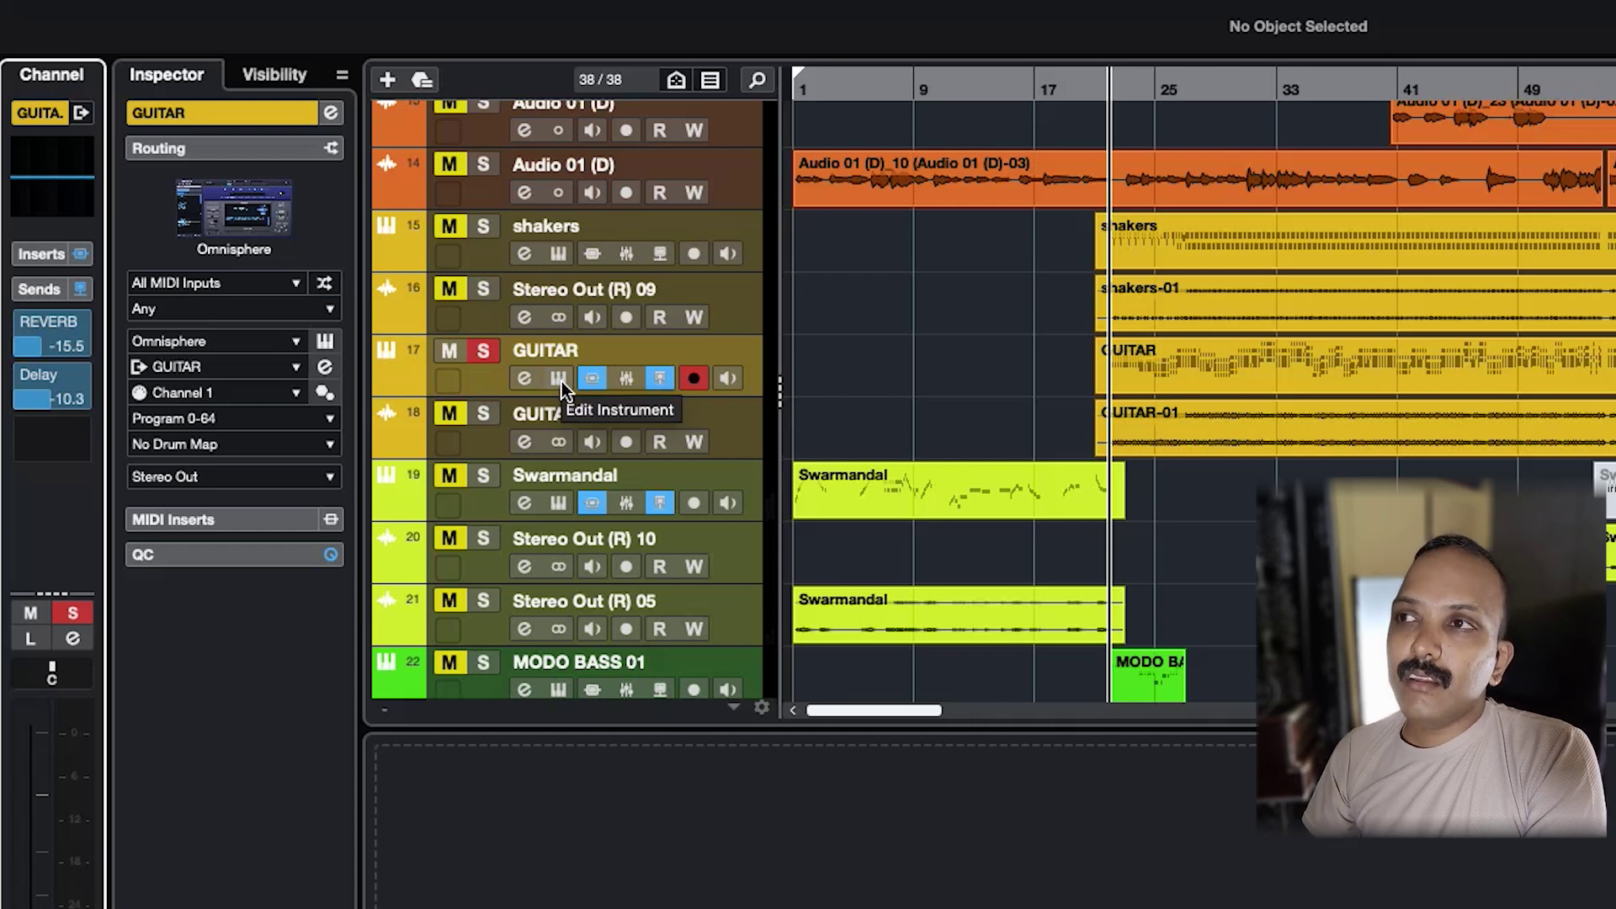
double_click(1262, 362)
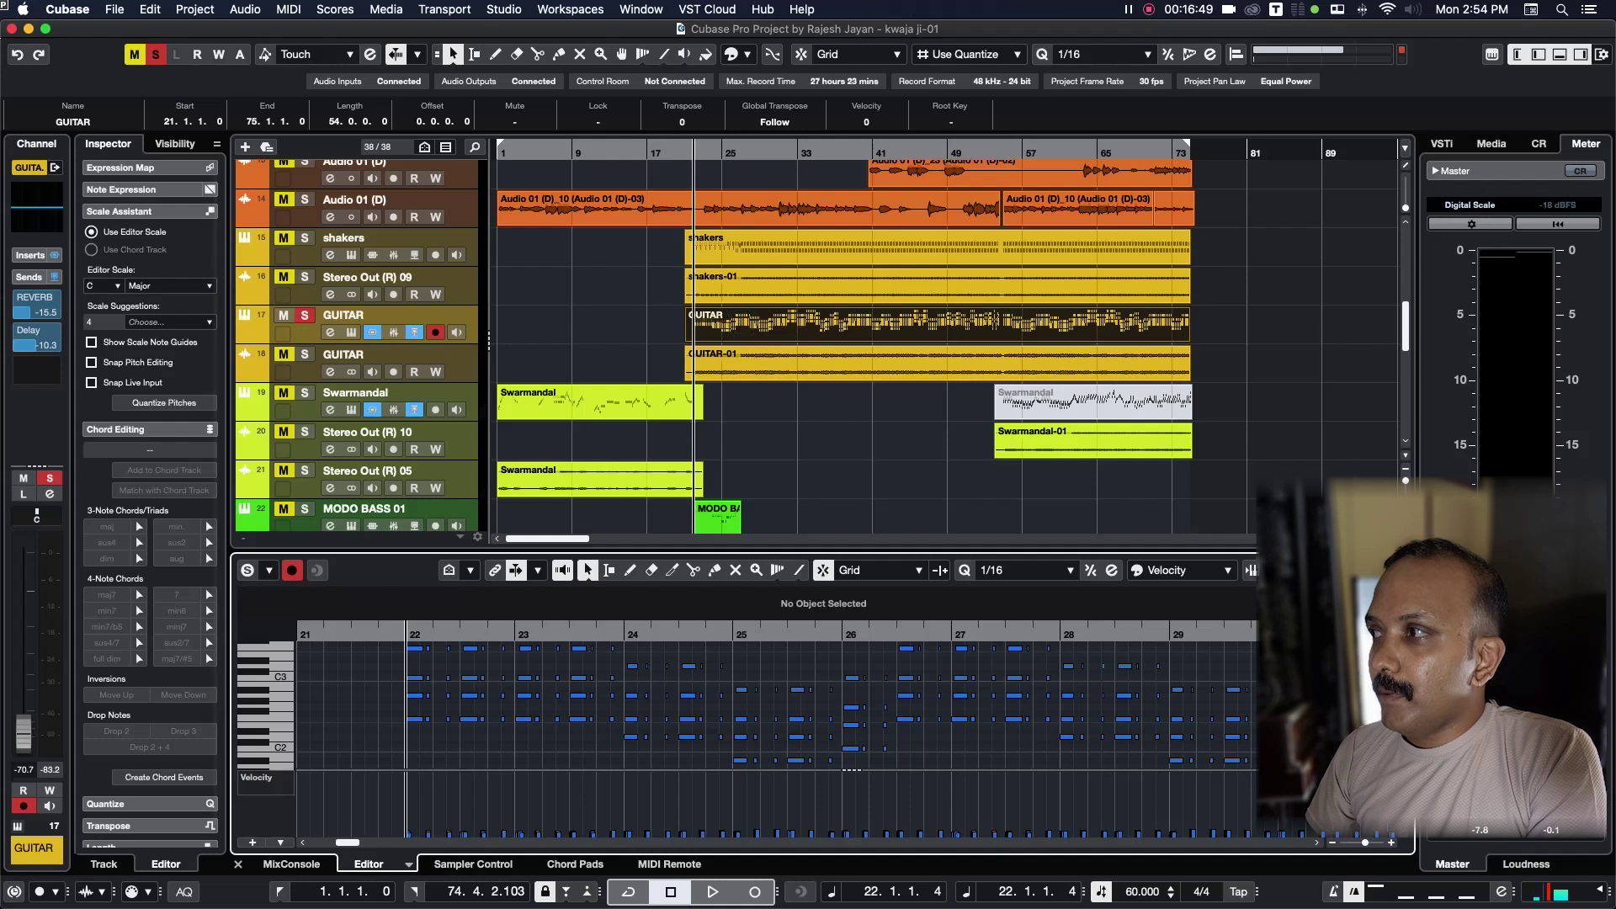
key("super+e")
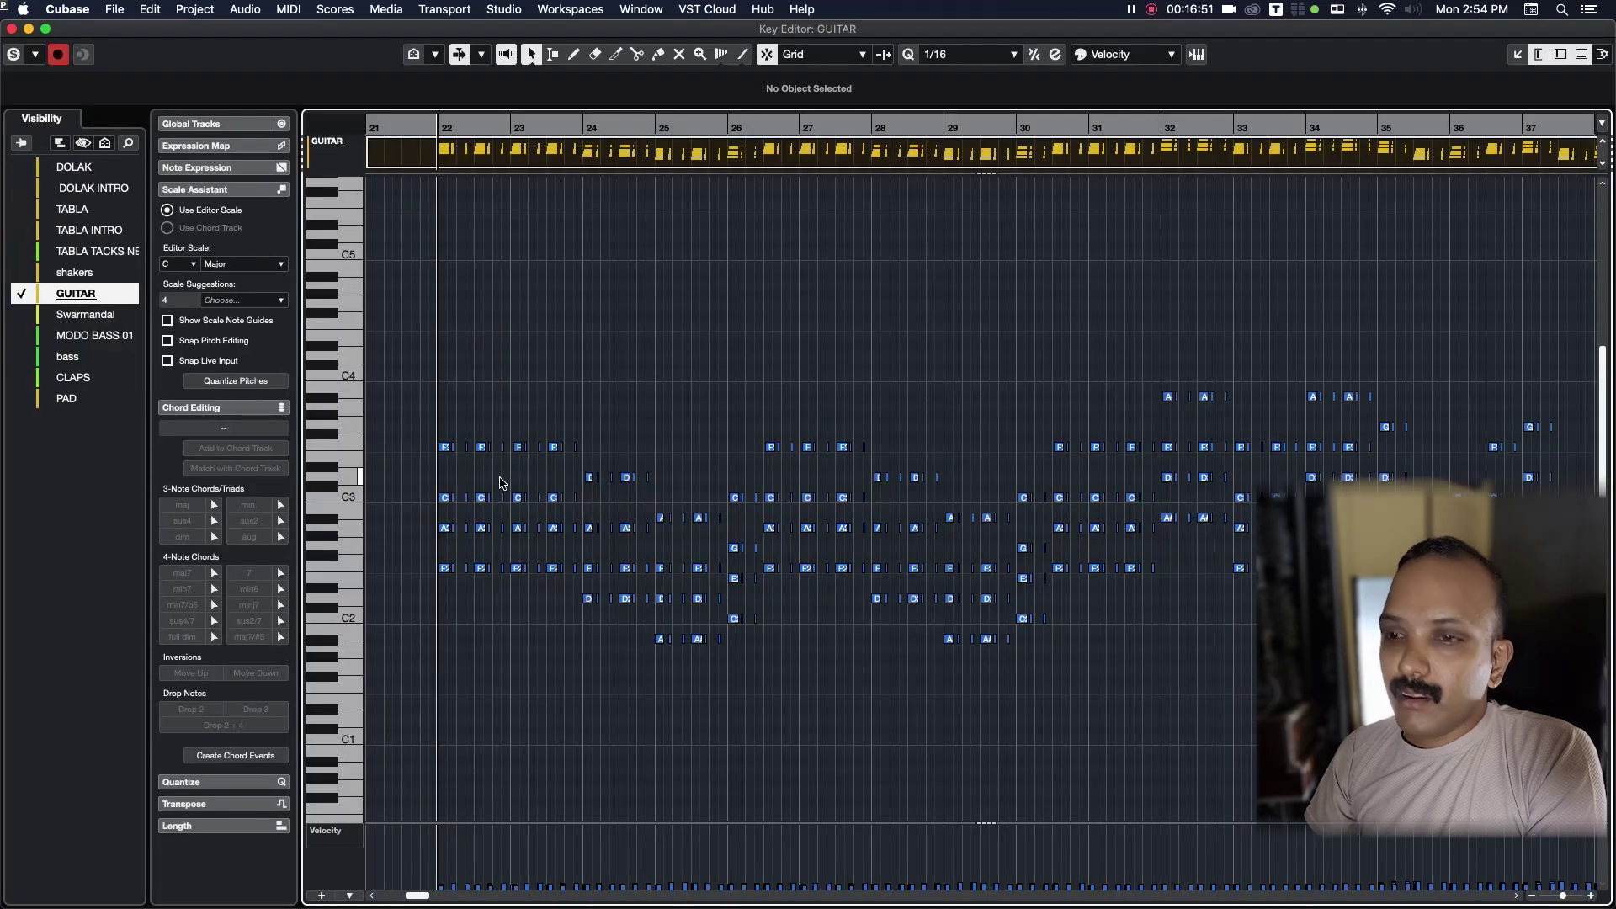
key("h")
key("h")
key("h")
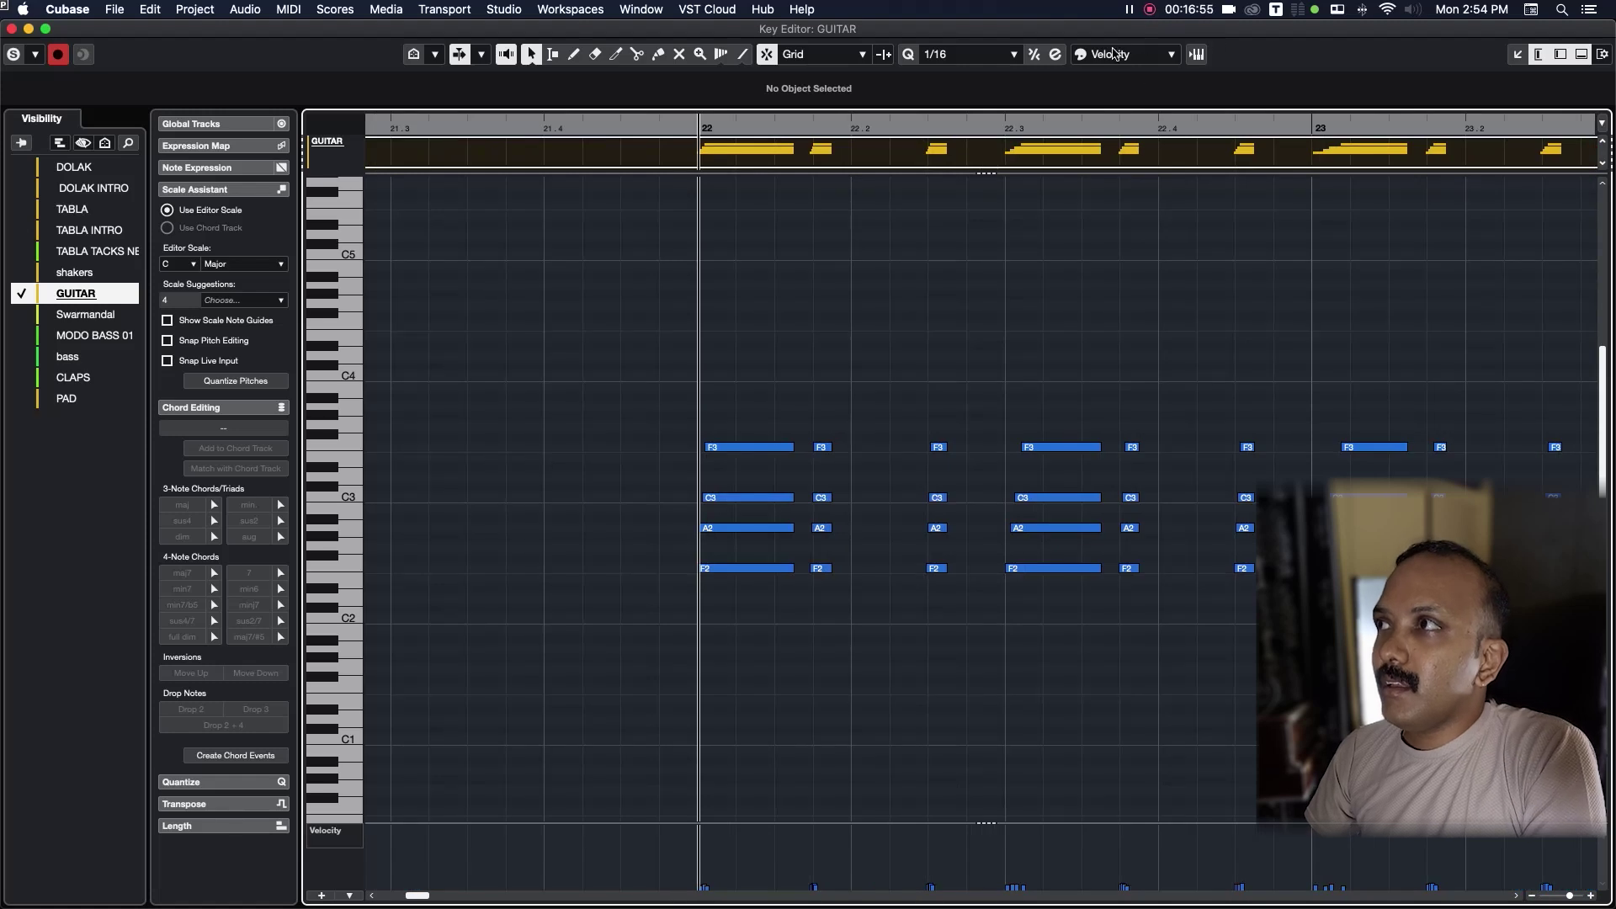
Step: Set the Key Editor's quantize preset to 1/32 and examine the staggered note starts of the guitar chords in bar 22
left_click(962, 60)
scroll(976, 211, "up", 1)
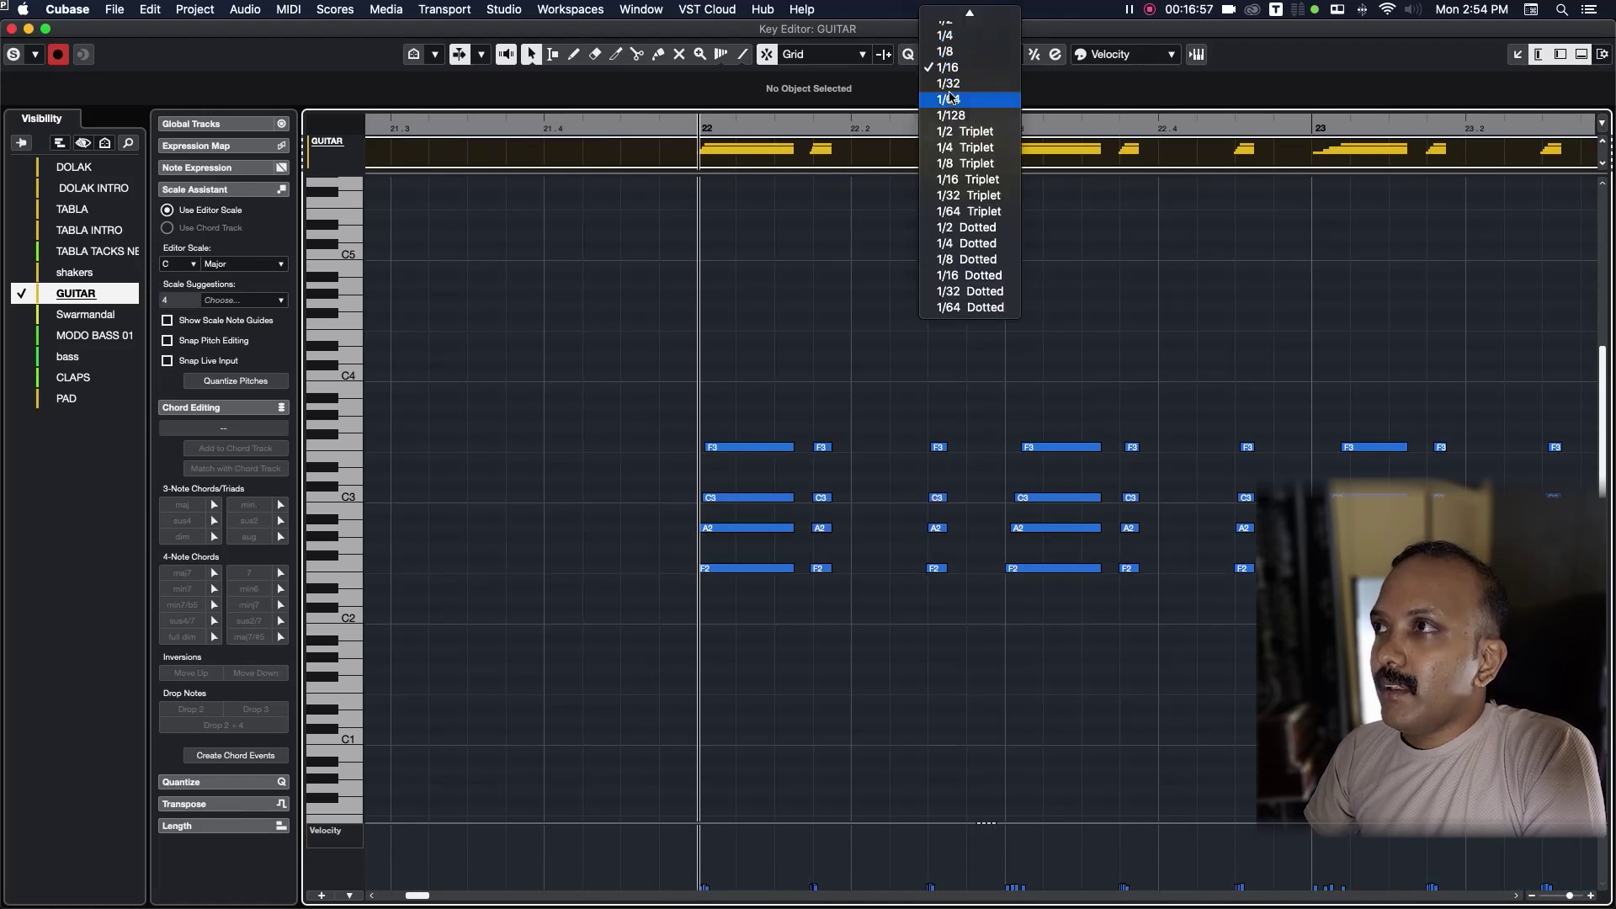
left_click(952, 83)
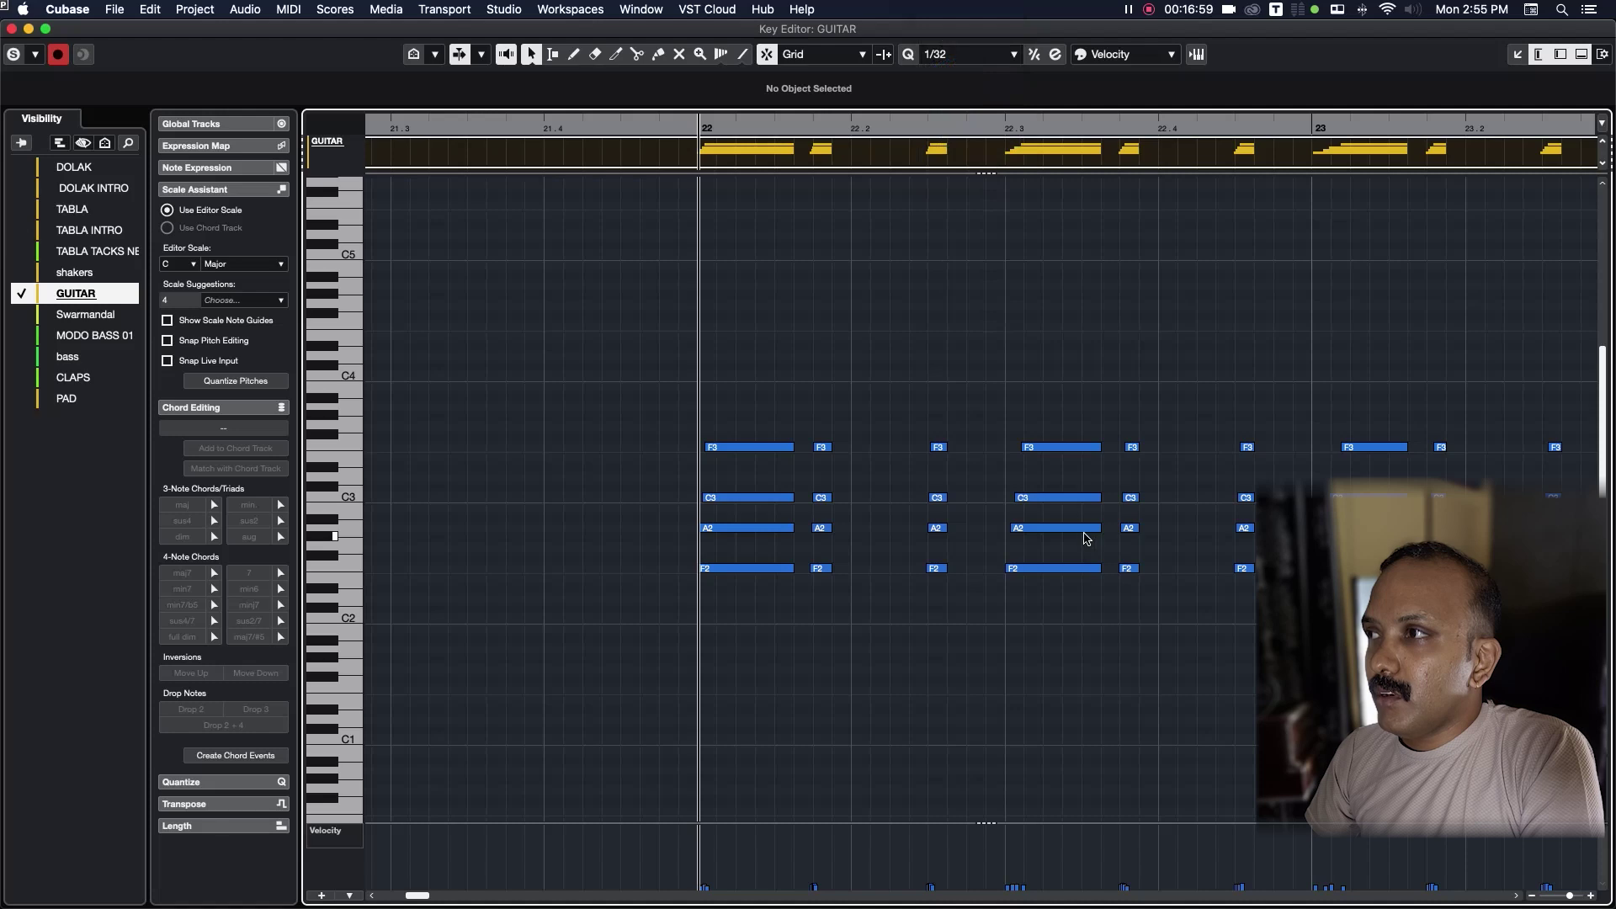
scroll(1013, 473, "up", 3)
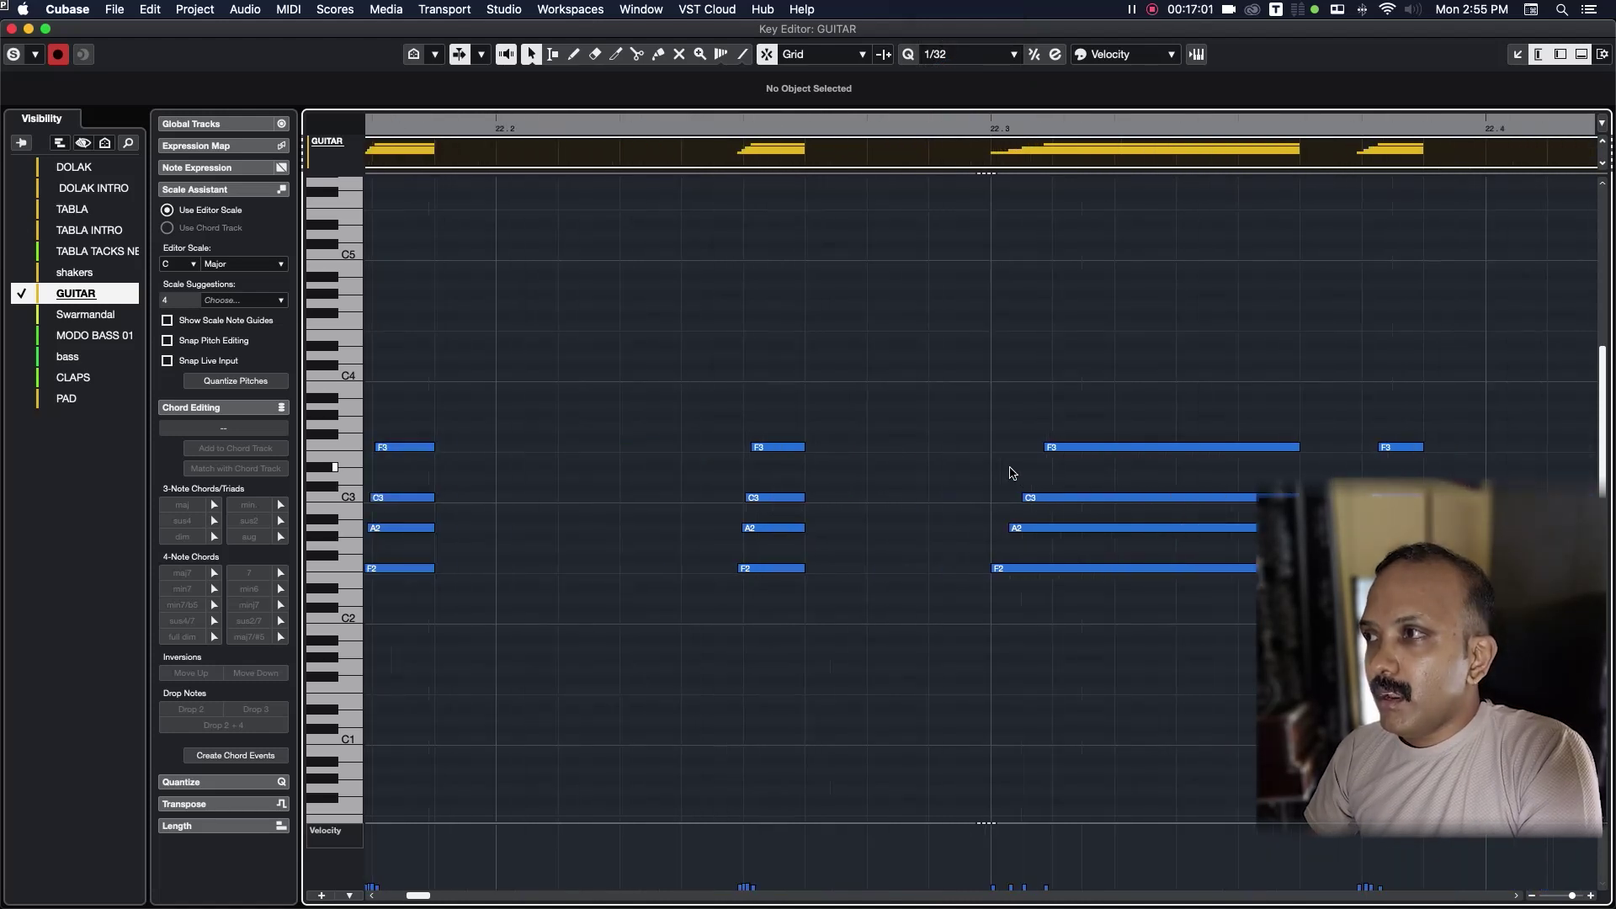
scroll(1012, 474, "down", 4)
scroll(1013, 474, "down", 3)
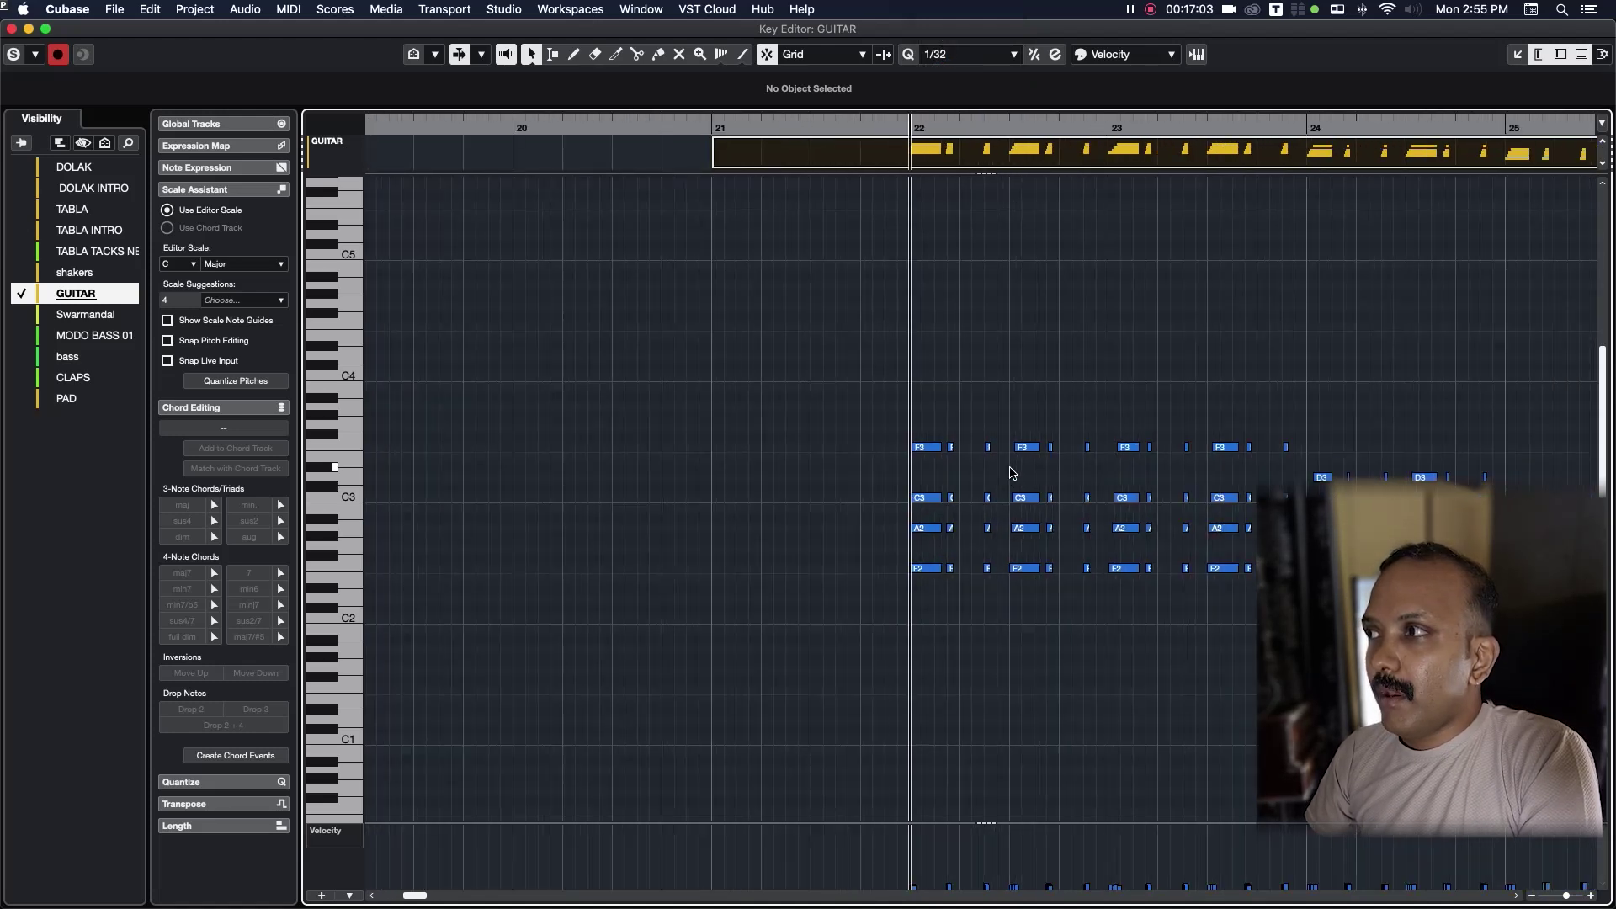
Step: Play the guitar chords from bar 22 and return the Key Editor to the project window's lower zone
scroll(1013, 471, "right", 5)
scroll(1013, 471, "down", 1)
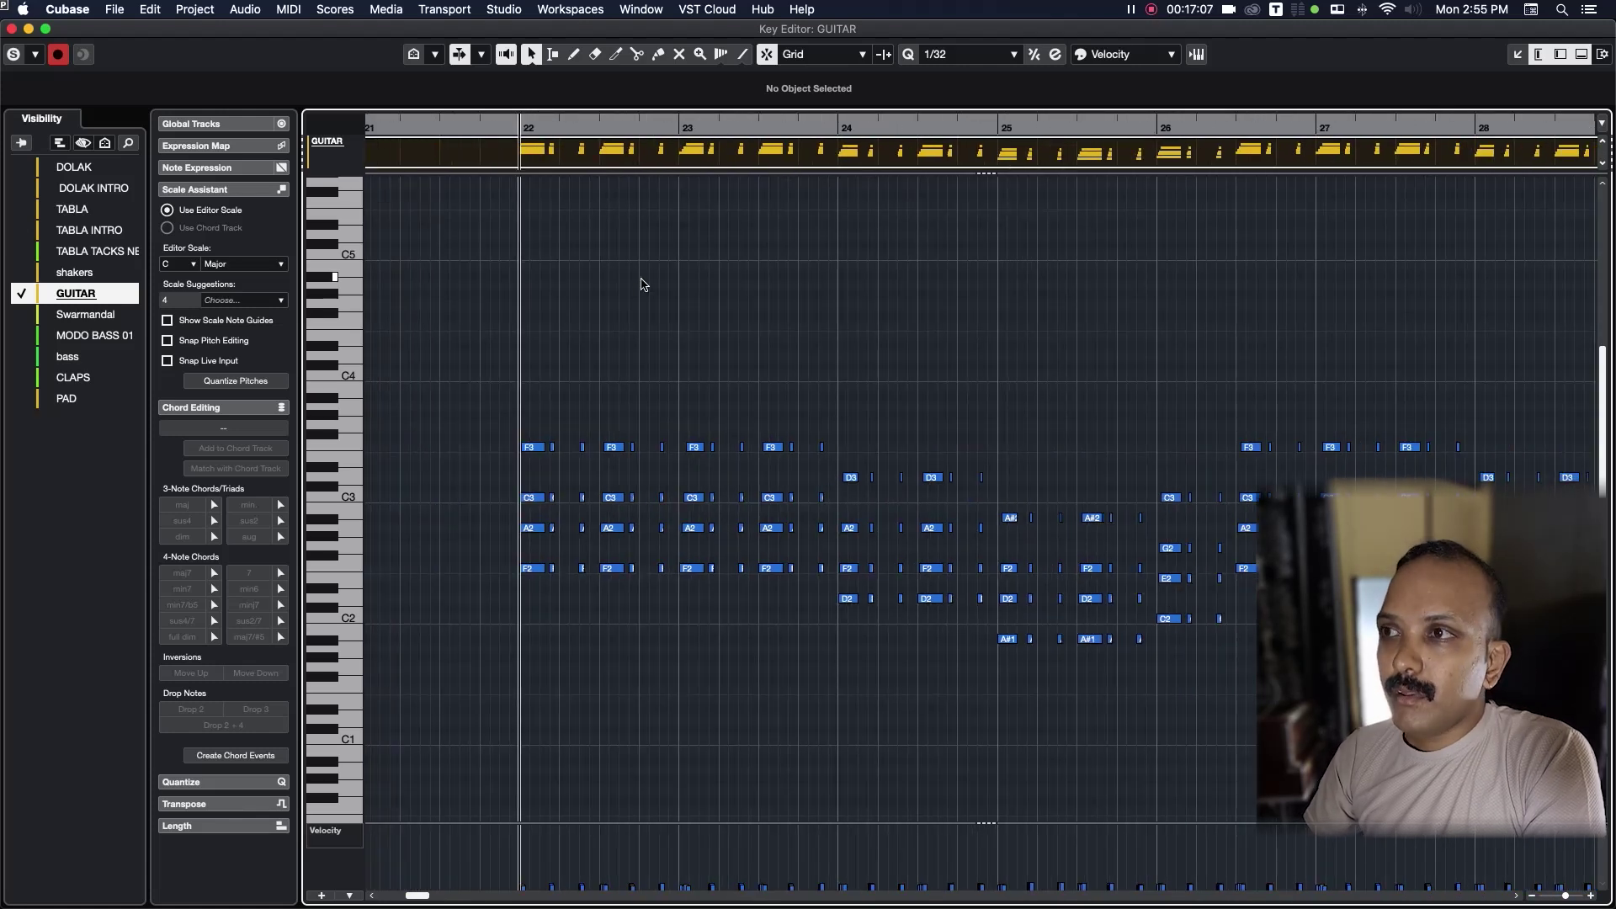
key("space")
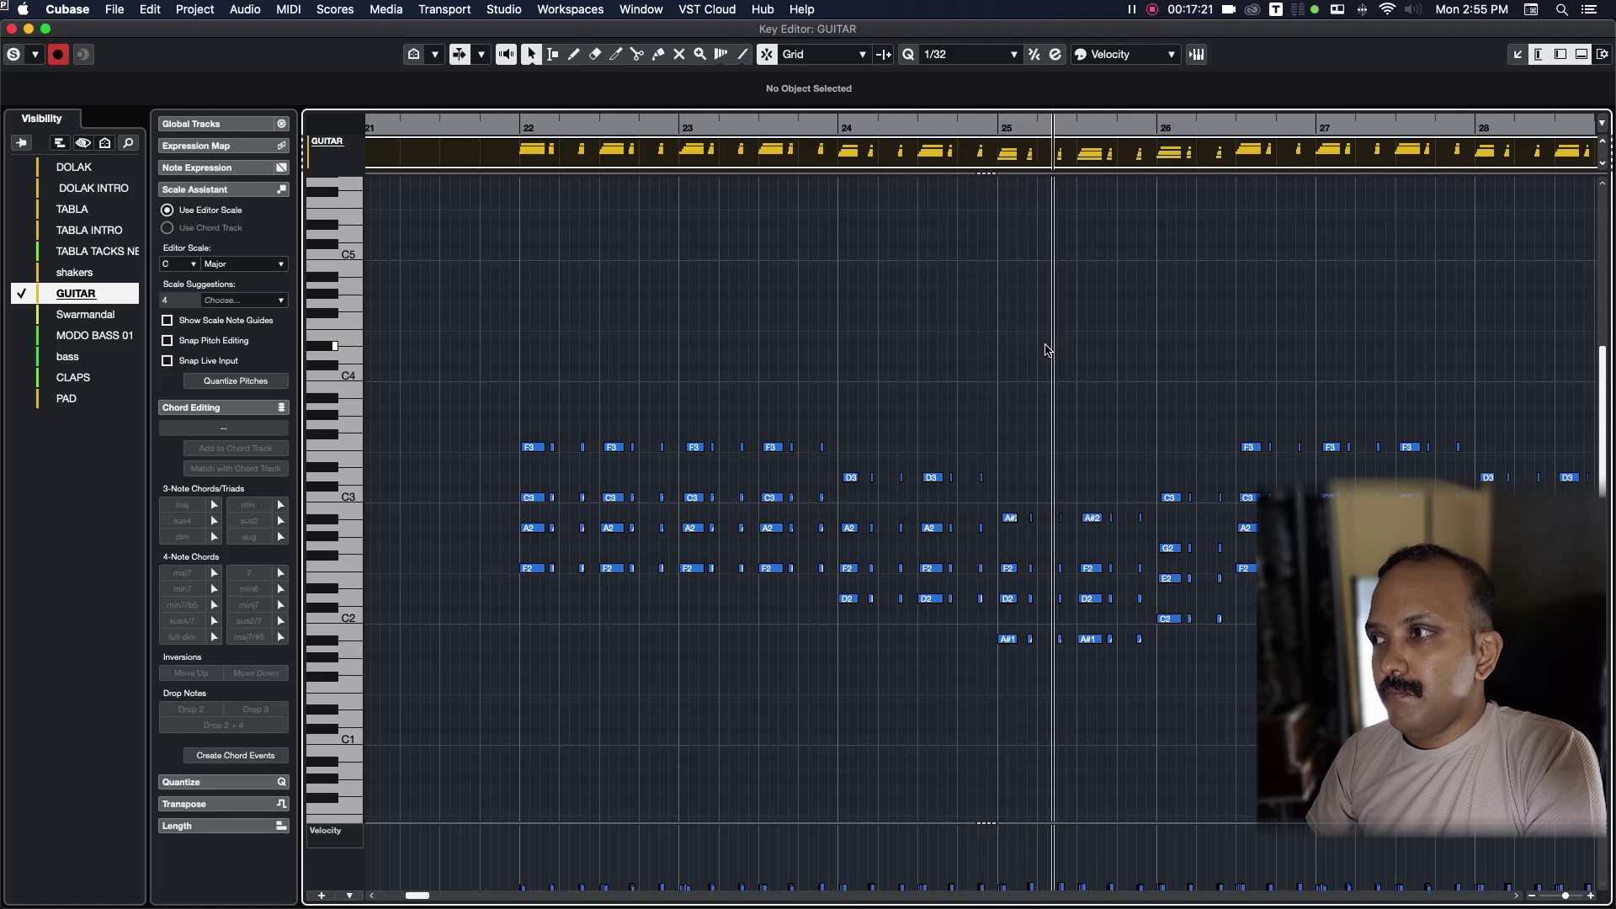
left_click(1519, 55)
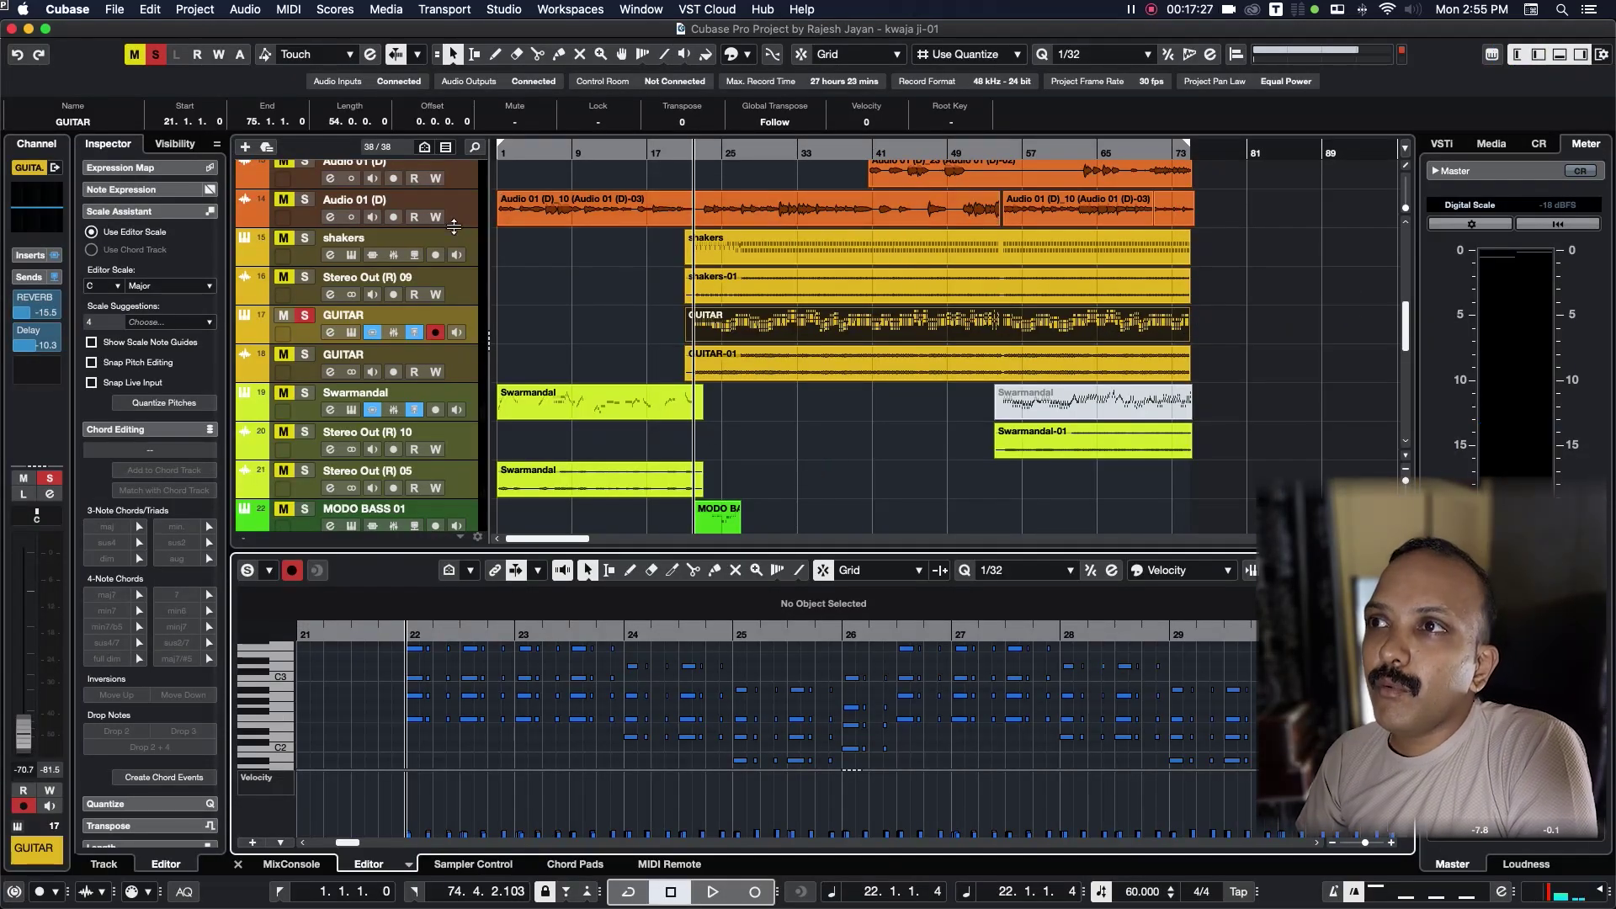
Step: Switch the solo from the GUITAR track to the shakers MIDI track and select the shakers part
left_click(305, 238)
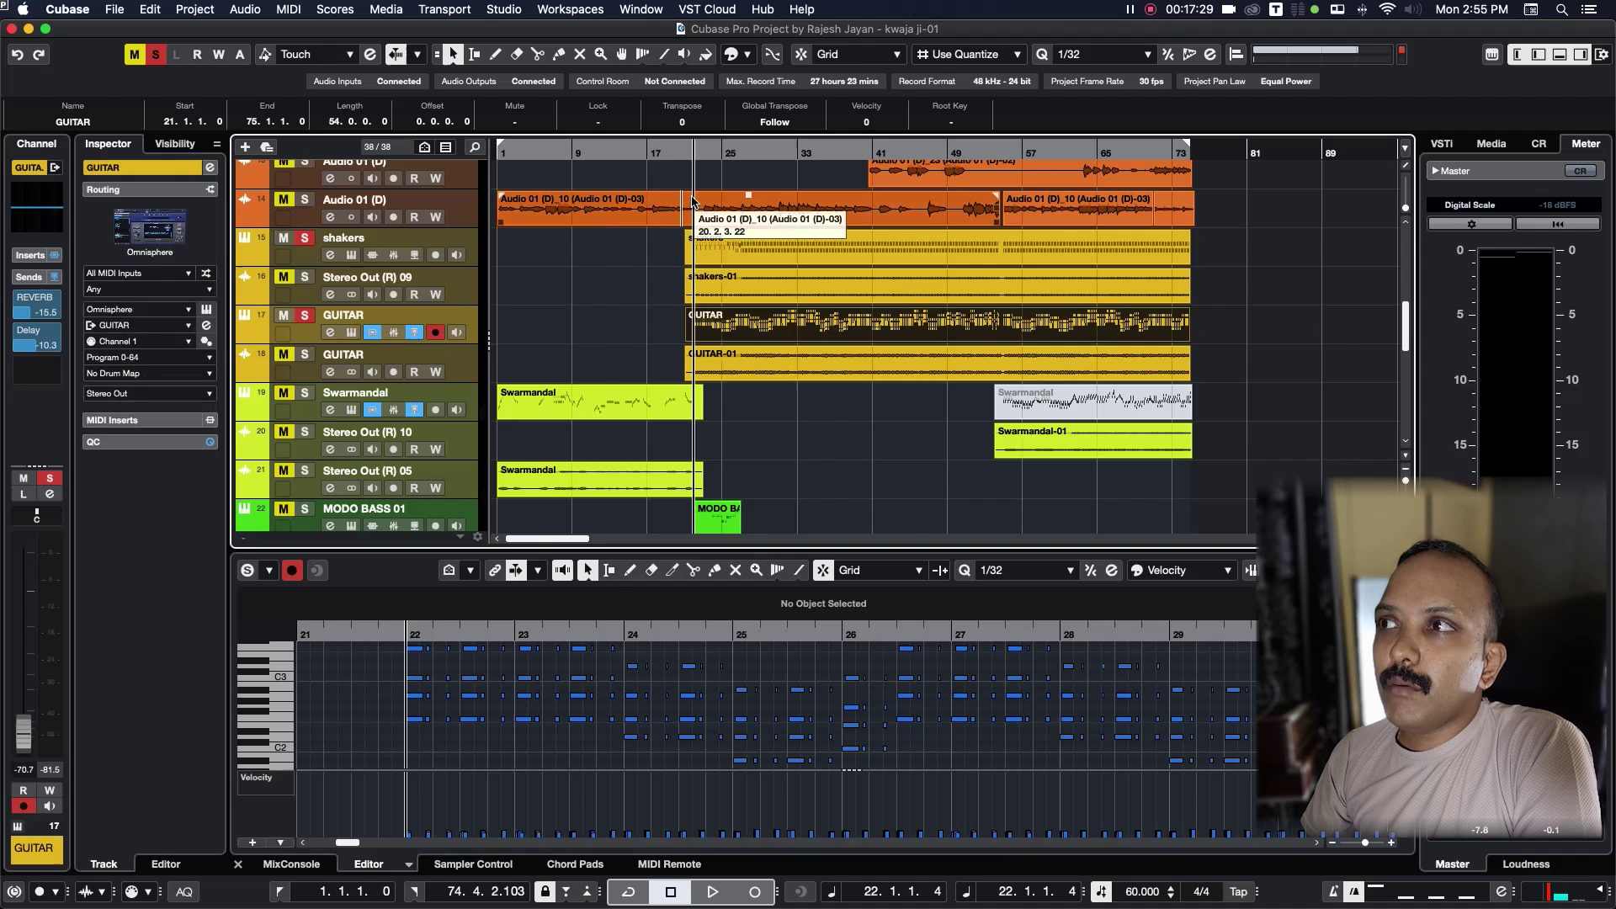
left_click(705, 257)
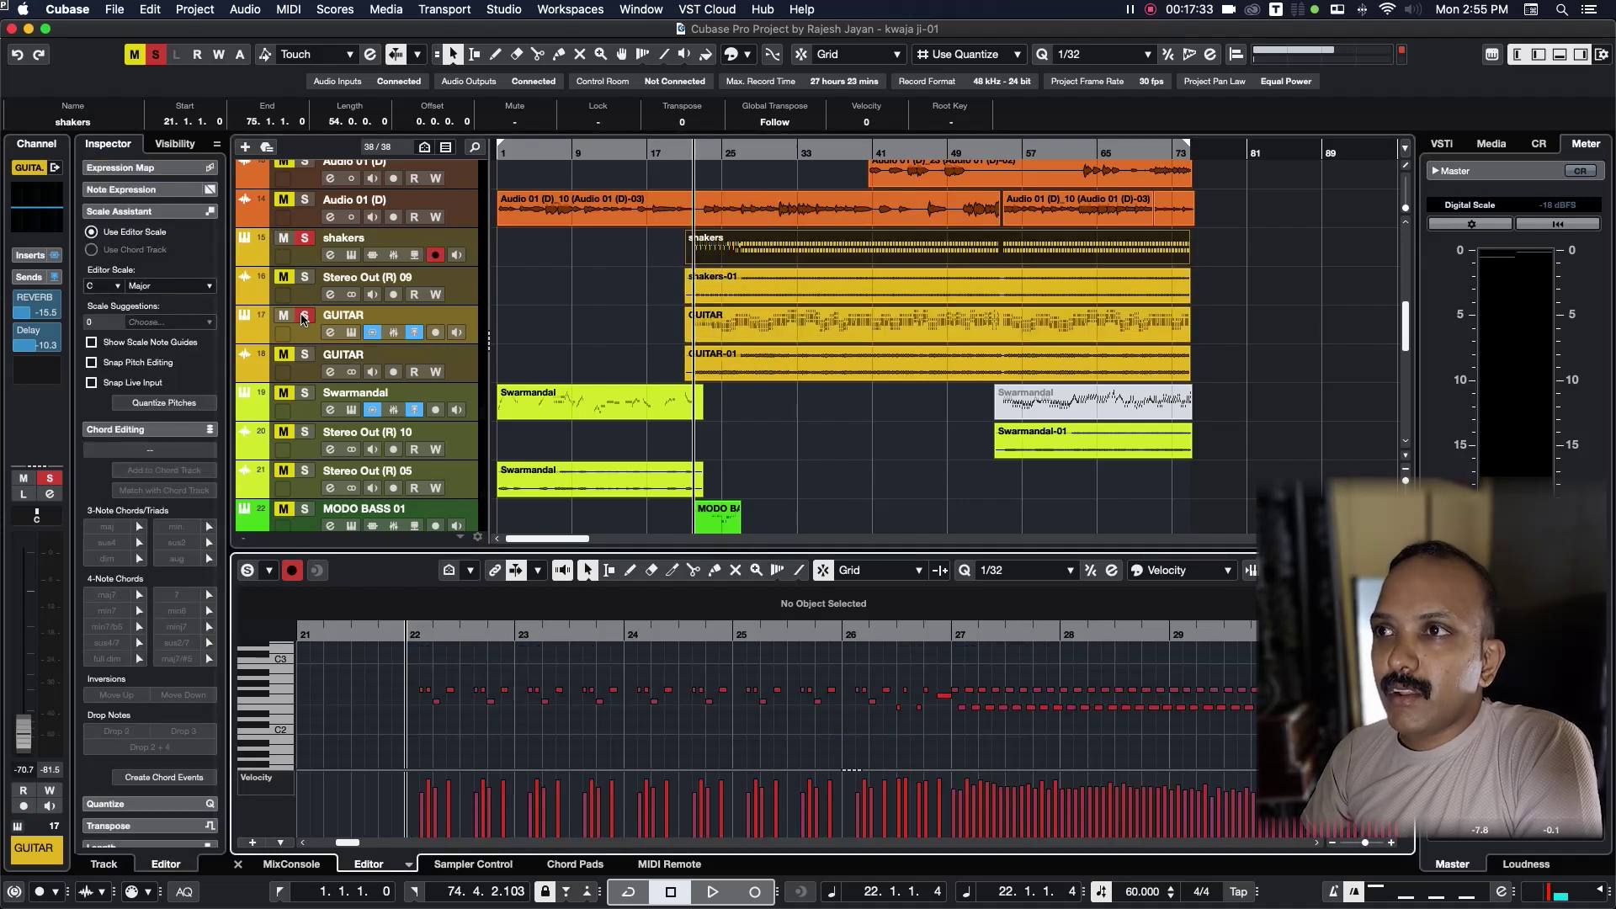
left_click(301, 318)
Step: Play the shakers from bar 22 and from about bar 26, and view their notes briefly in a separate Key Editor window
key("space")
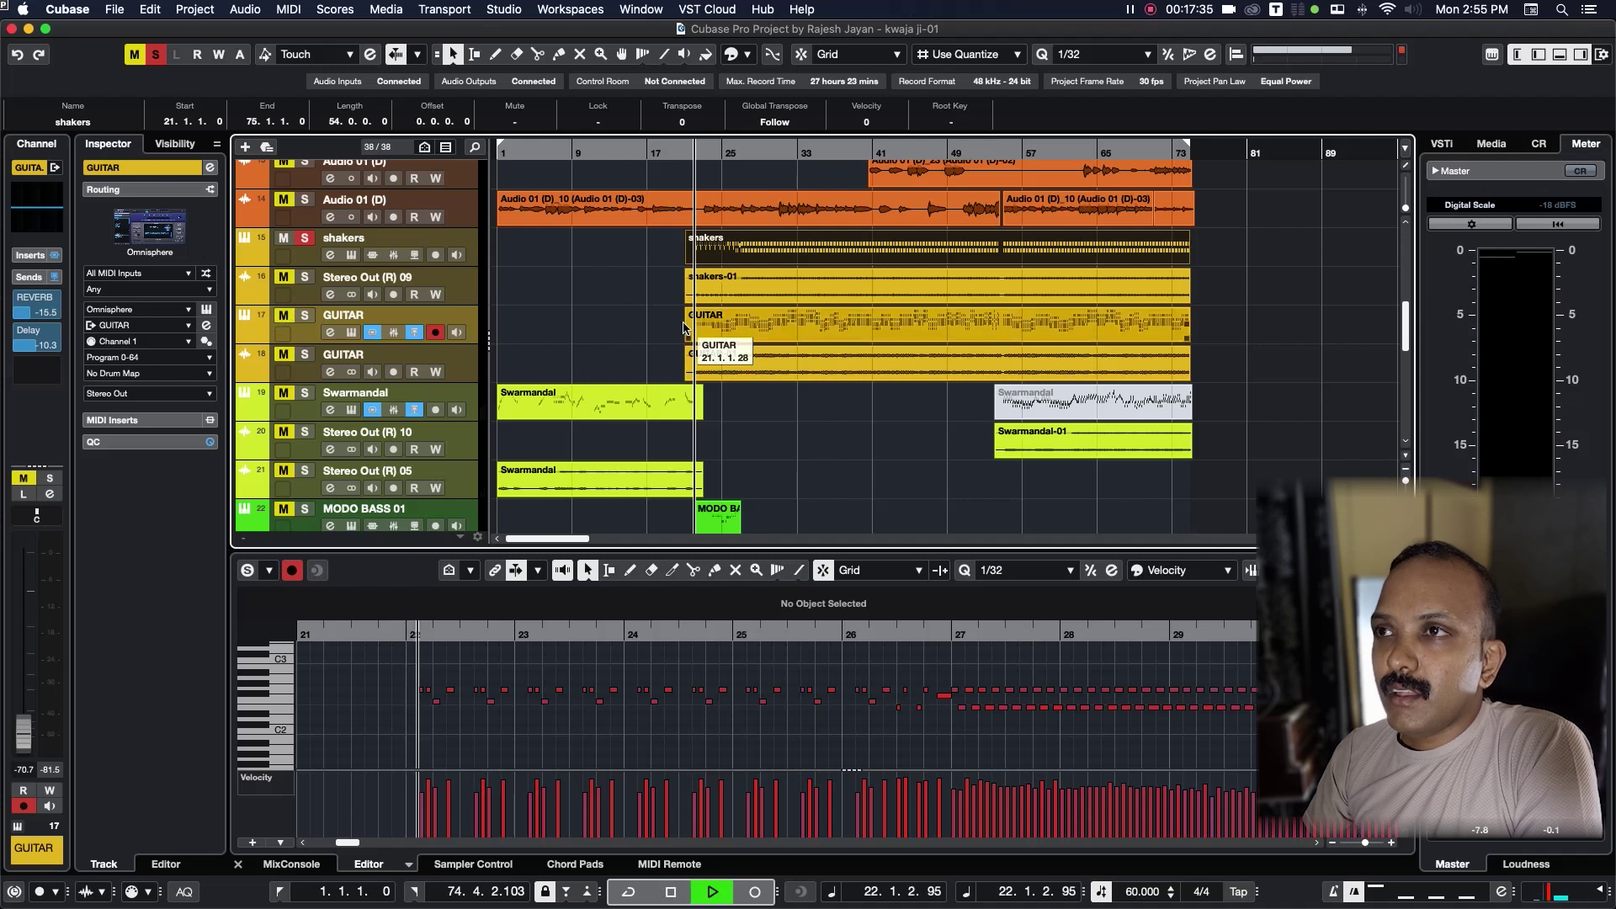
left_click(735, 153)
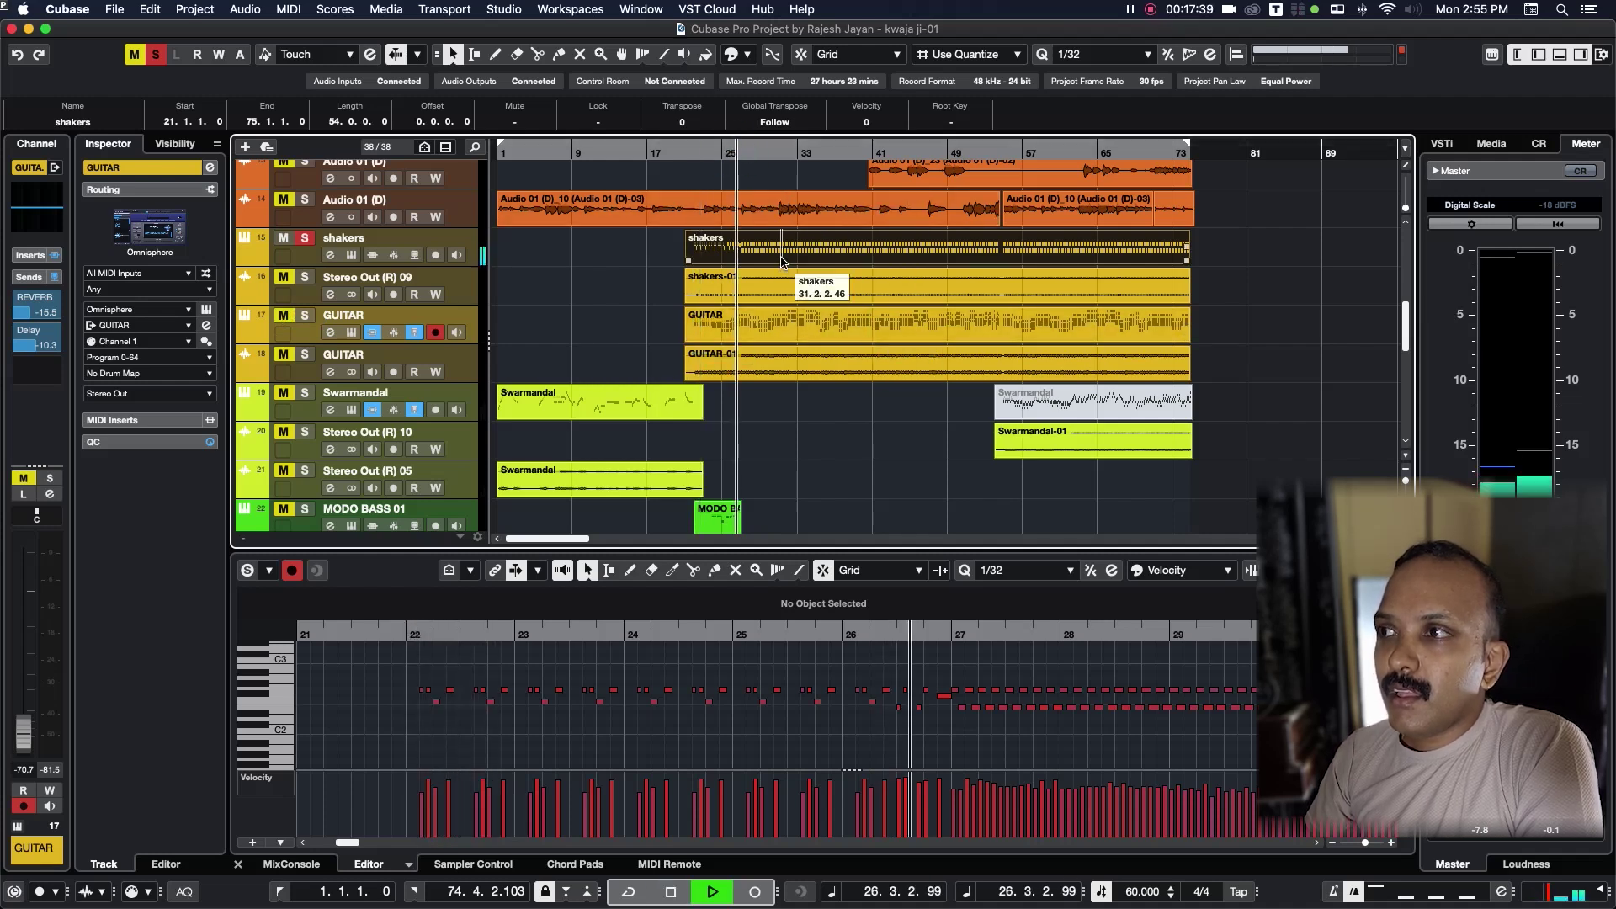
key("super+e")
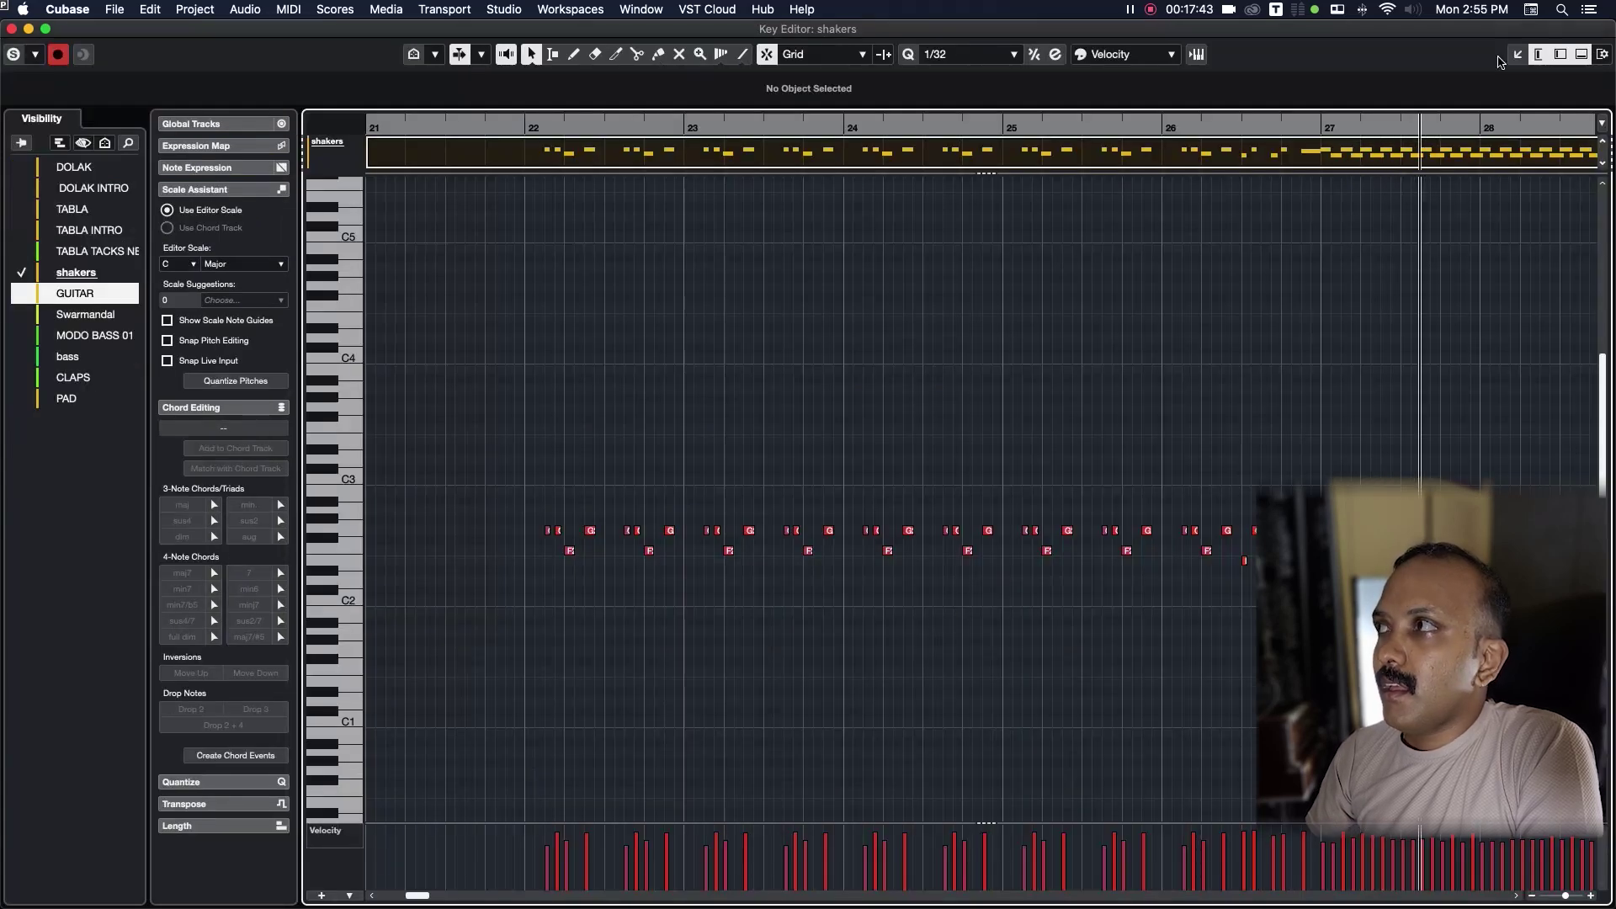
left_click(1518, 54)
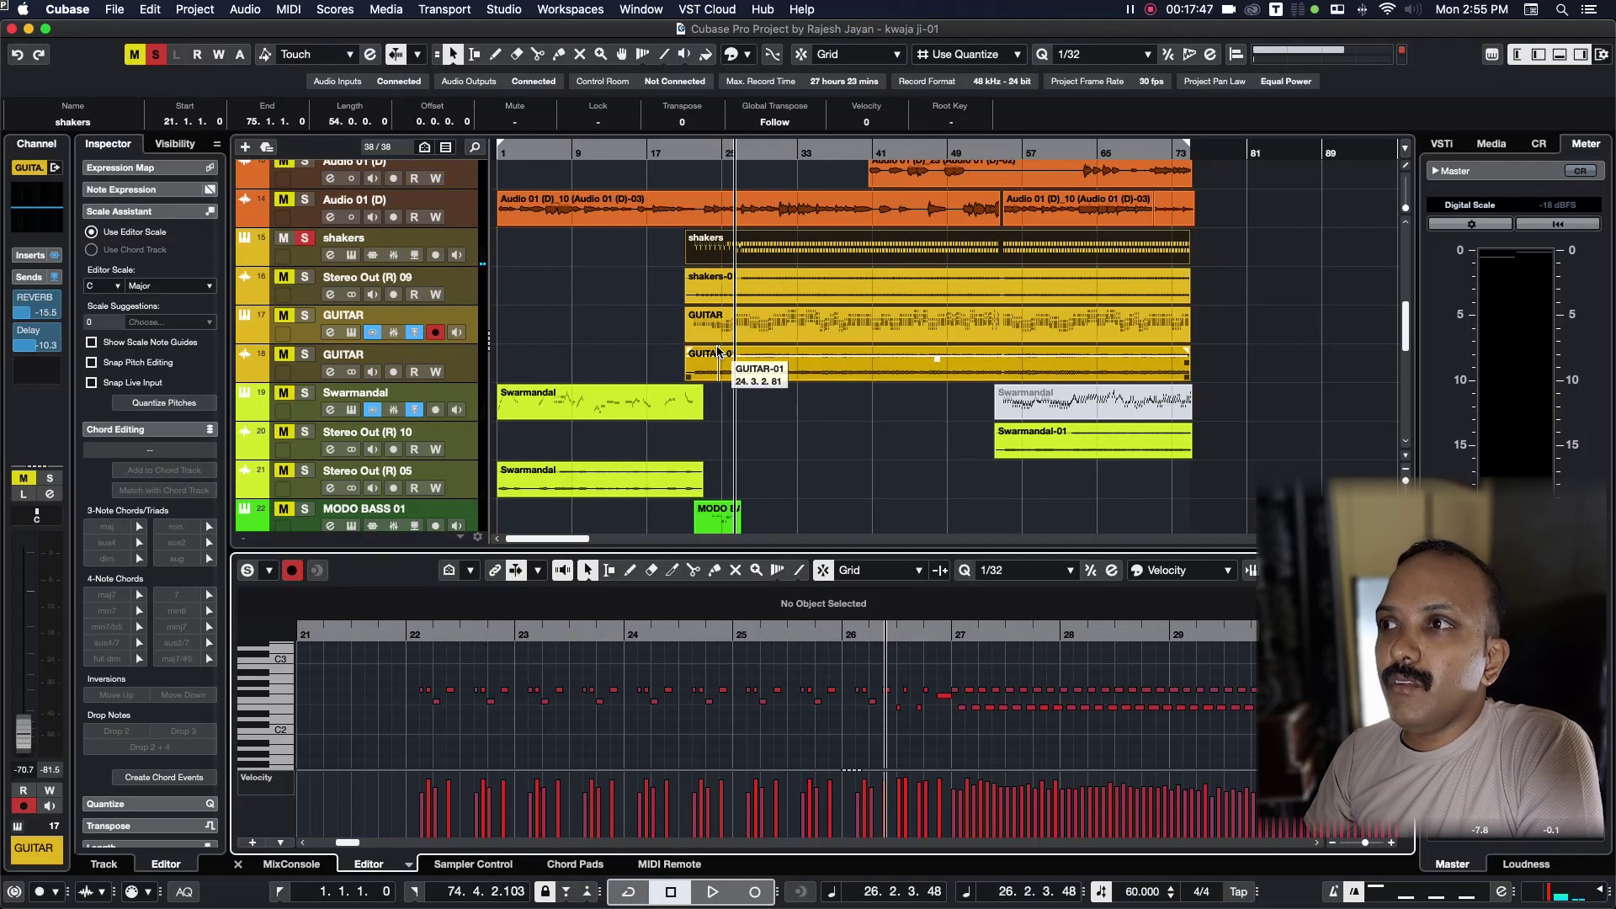
Step: Add the DOLAK track to the solo, select its first Tabla part, and play it from about bar 27
scroll(718, 350, "up", 5)
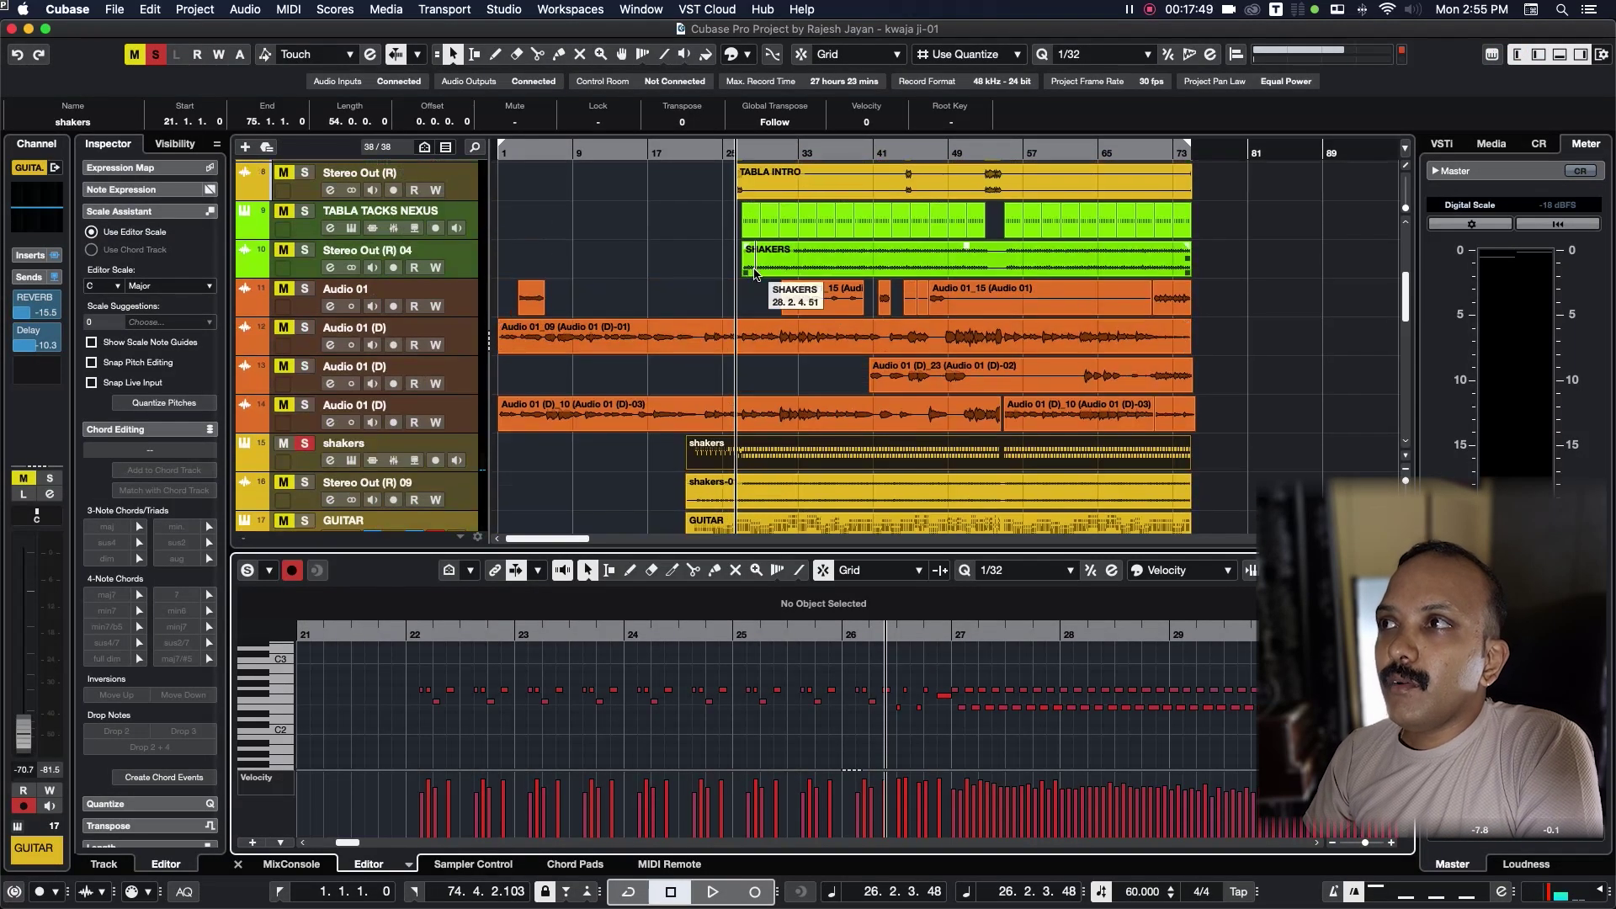
scroll(754, 271, "up", 7)
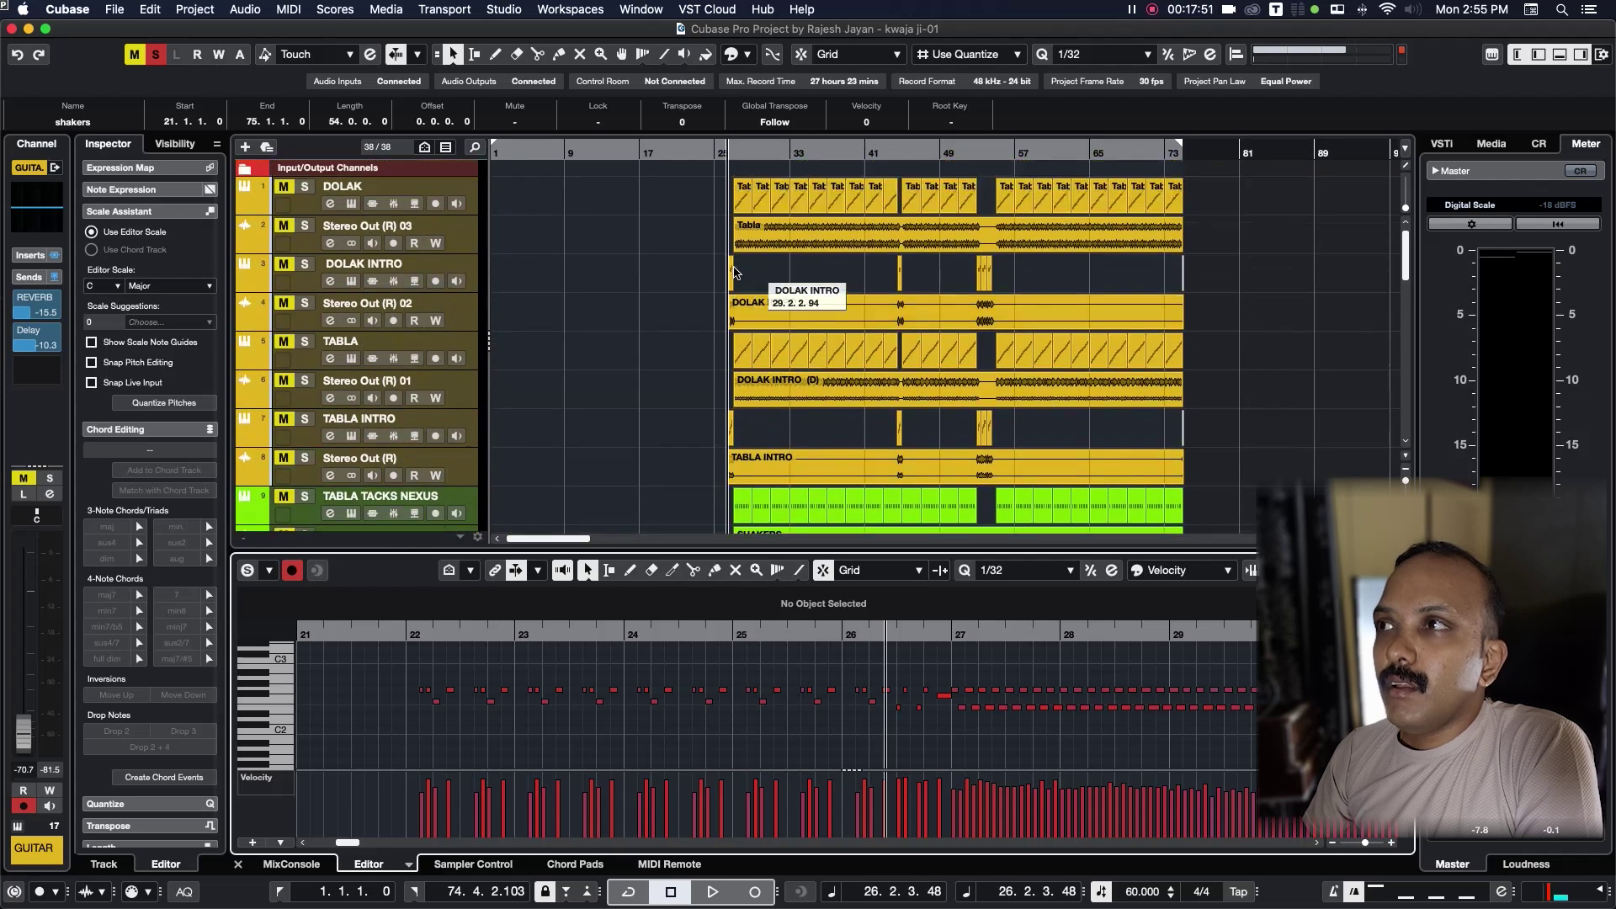
left_click(304, 186)
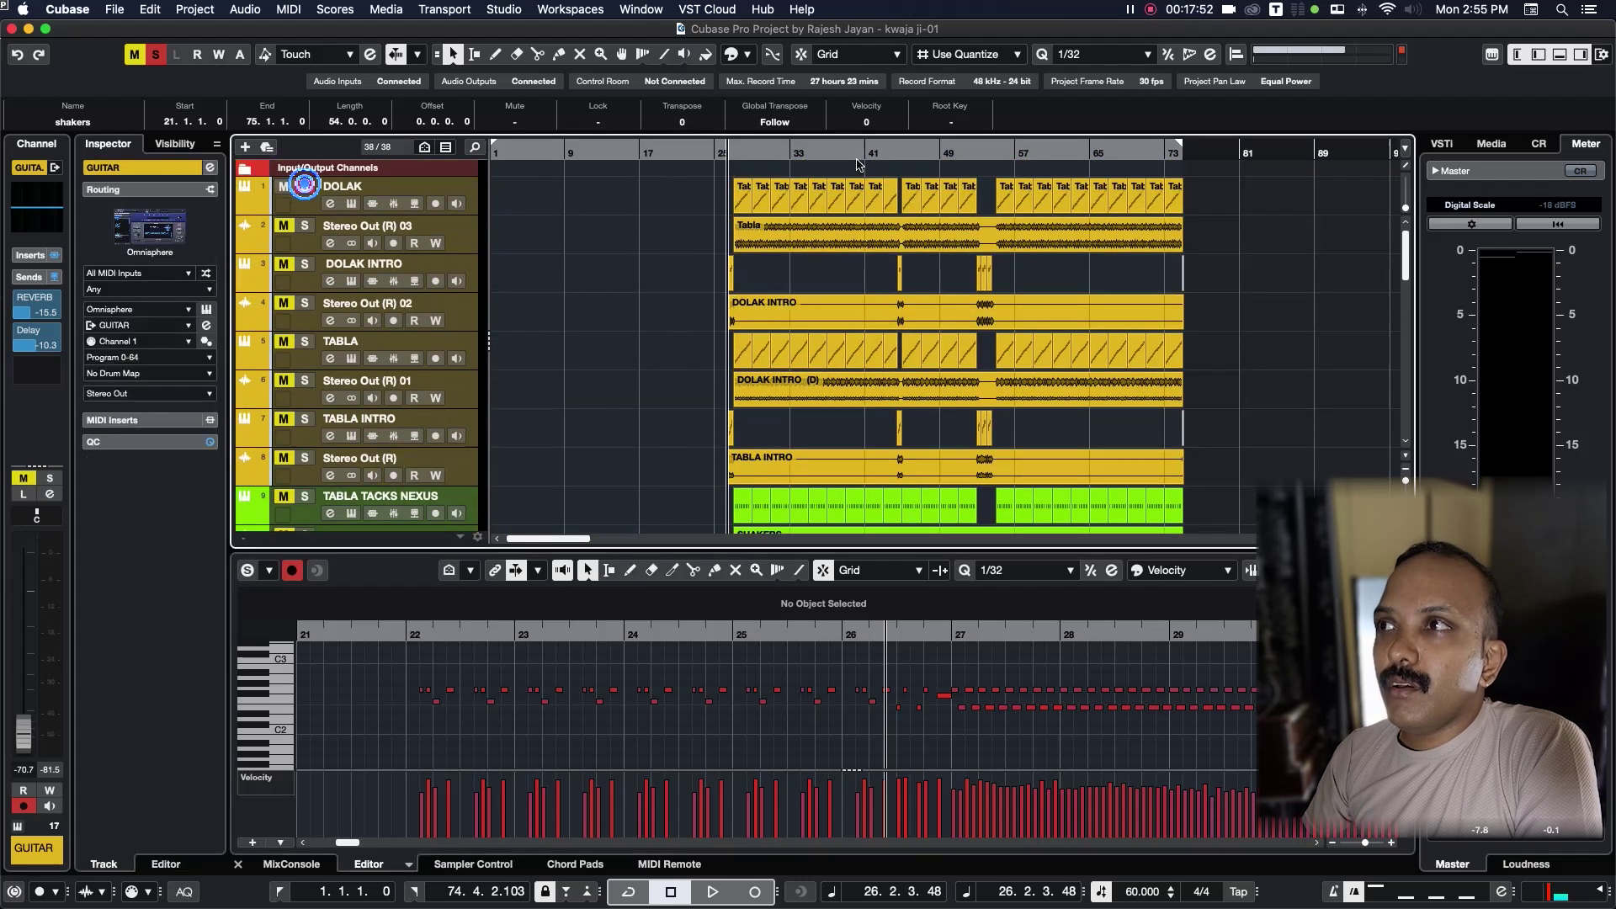
left_click(745, 153)
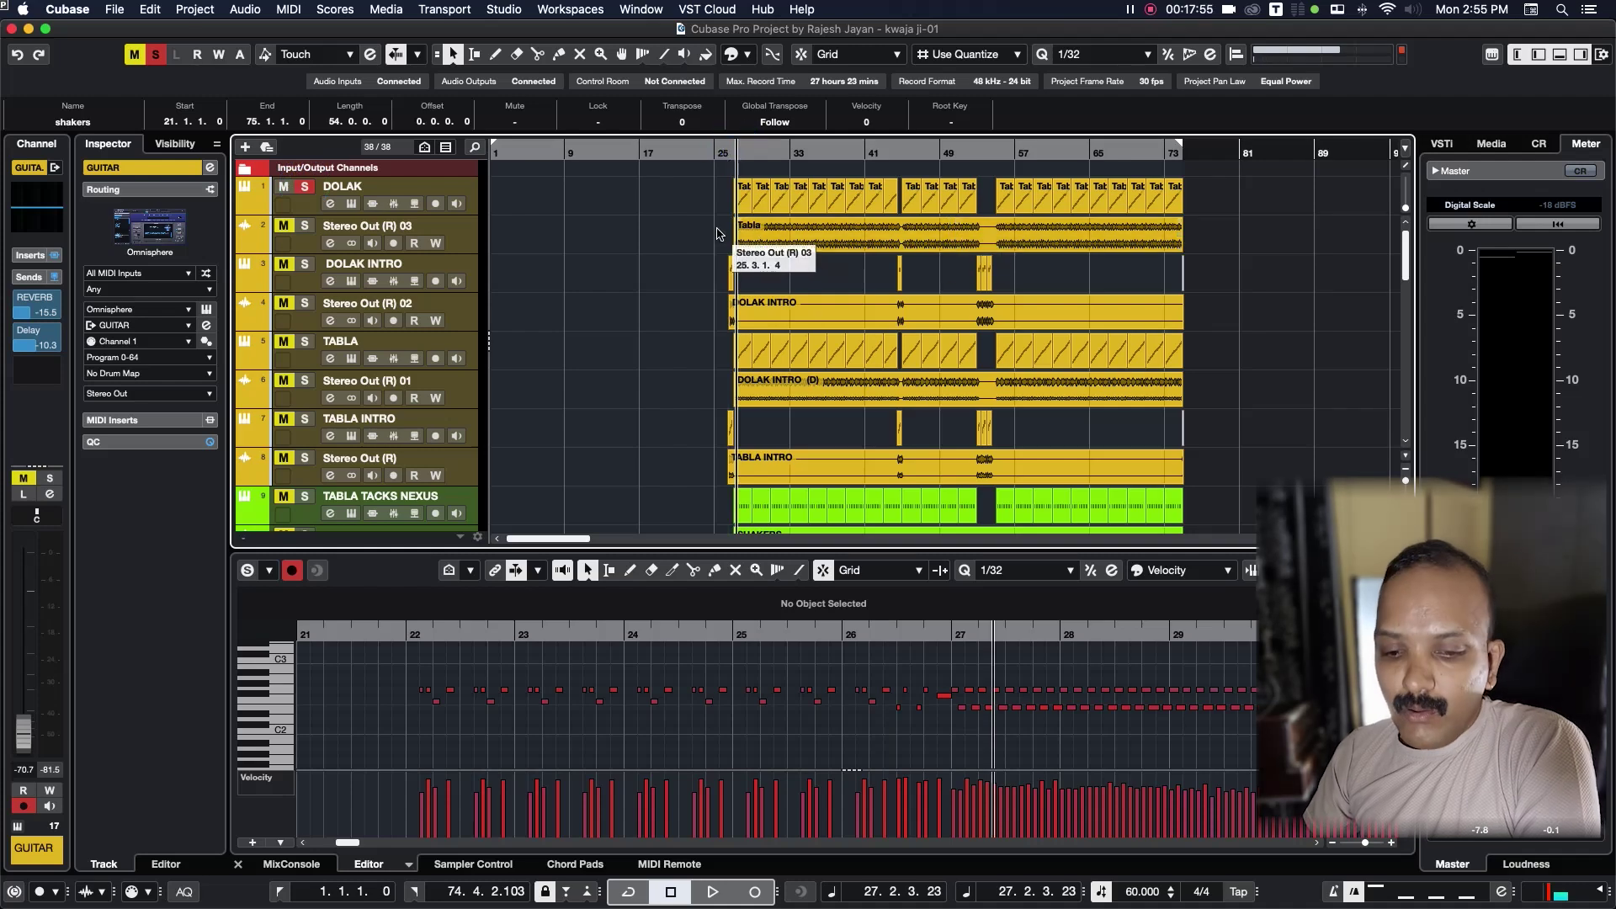
scroll(717, 234, "up", 5)
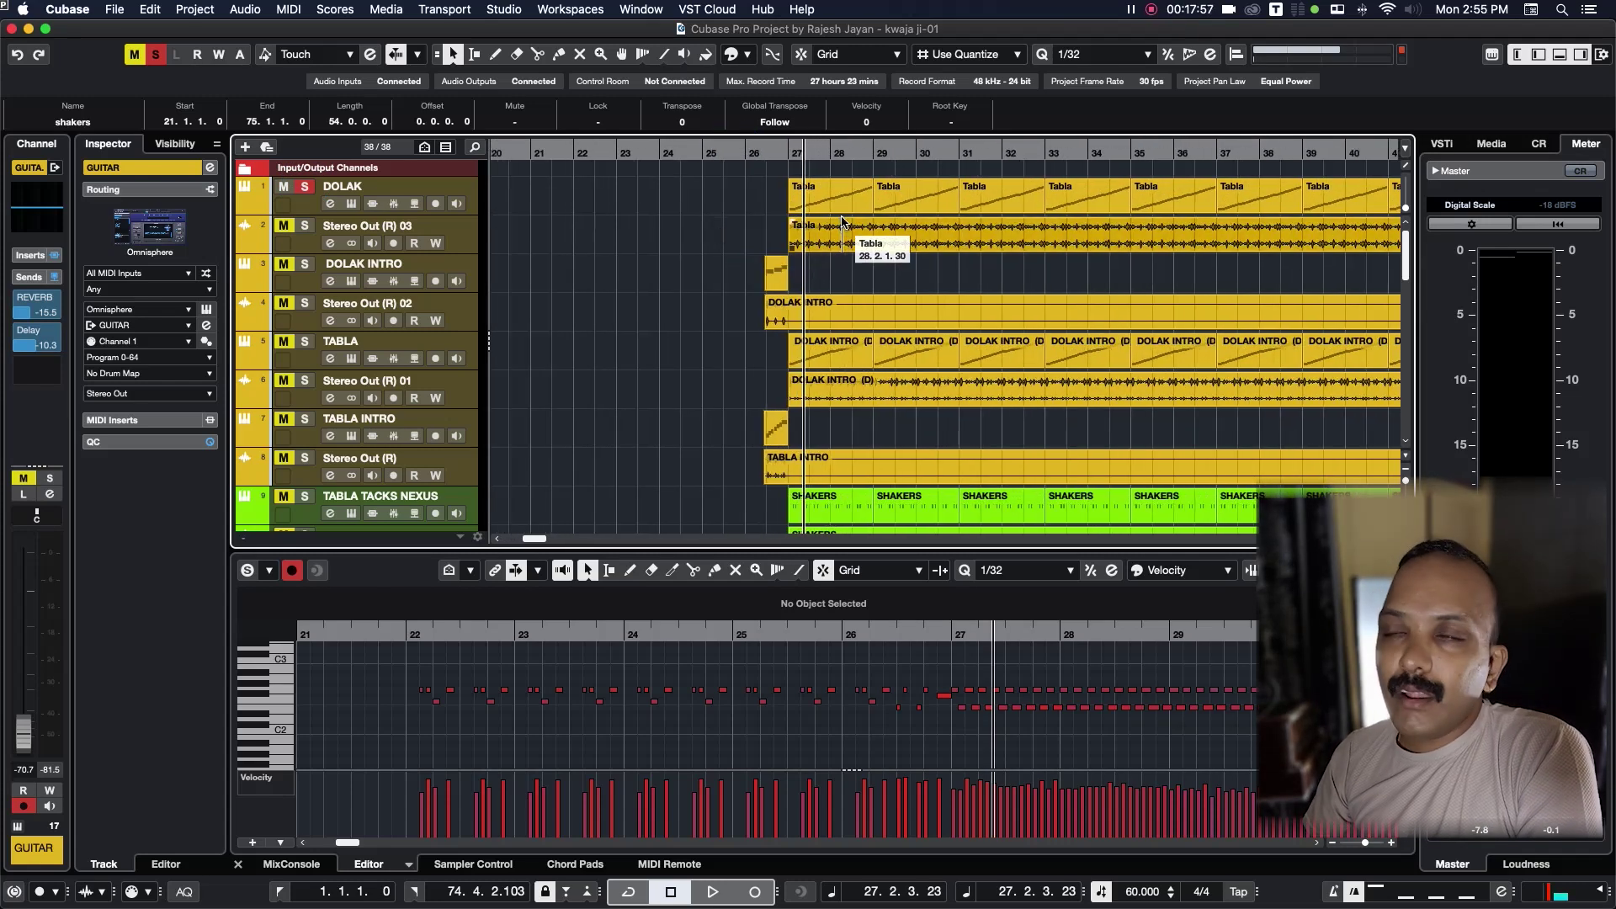
left_click(806, 196)
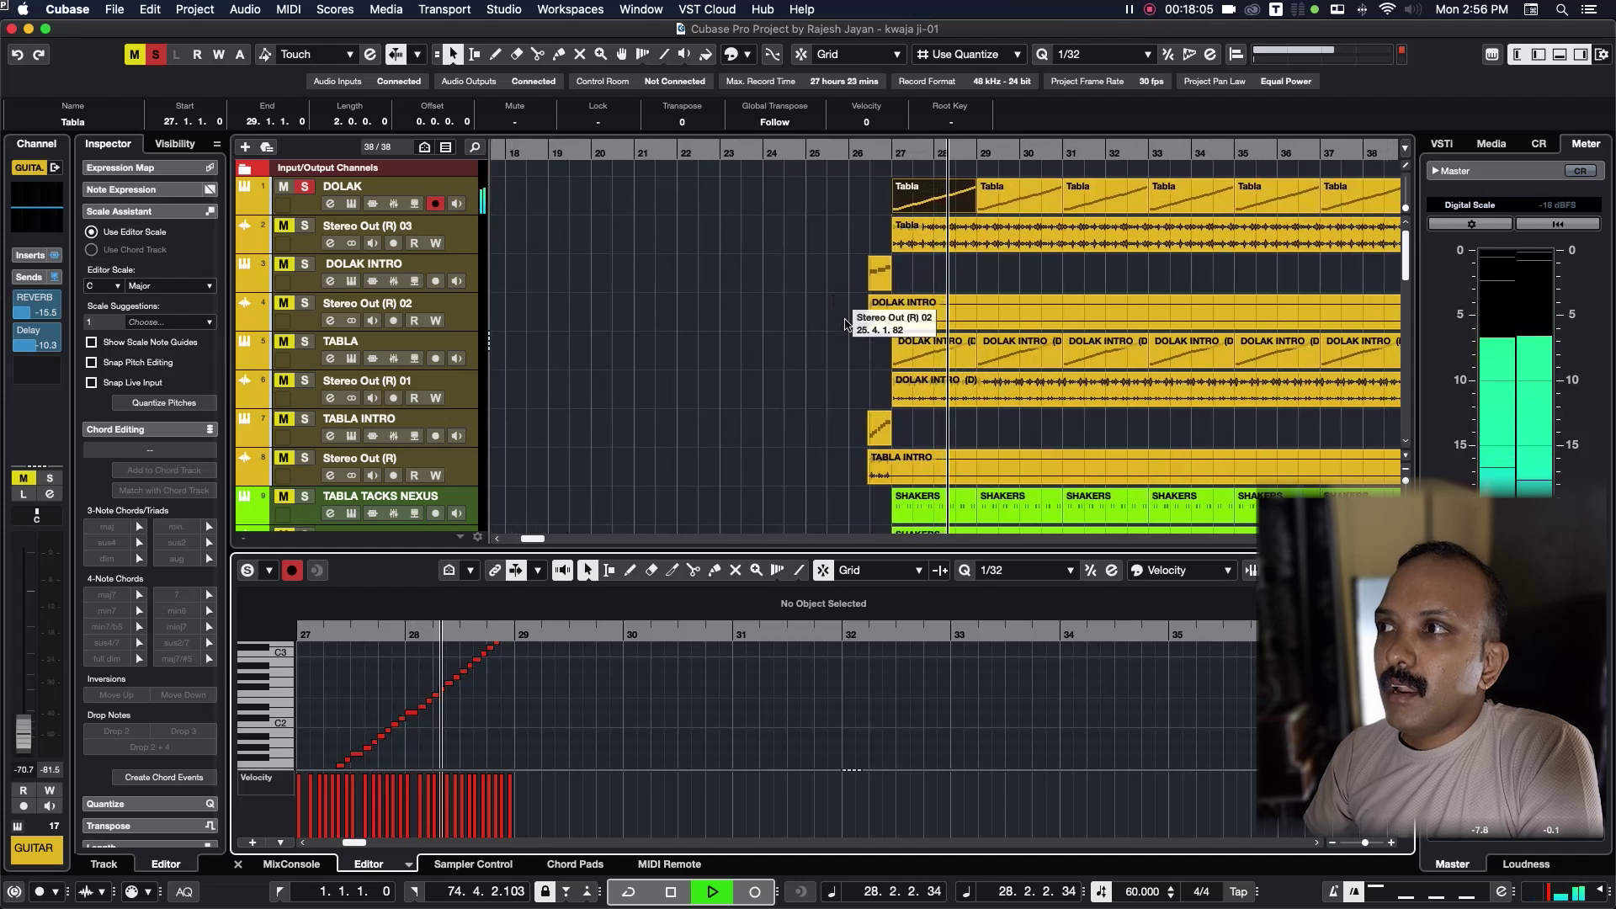
key("space")
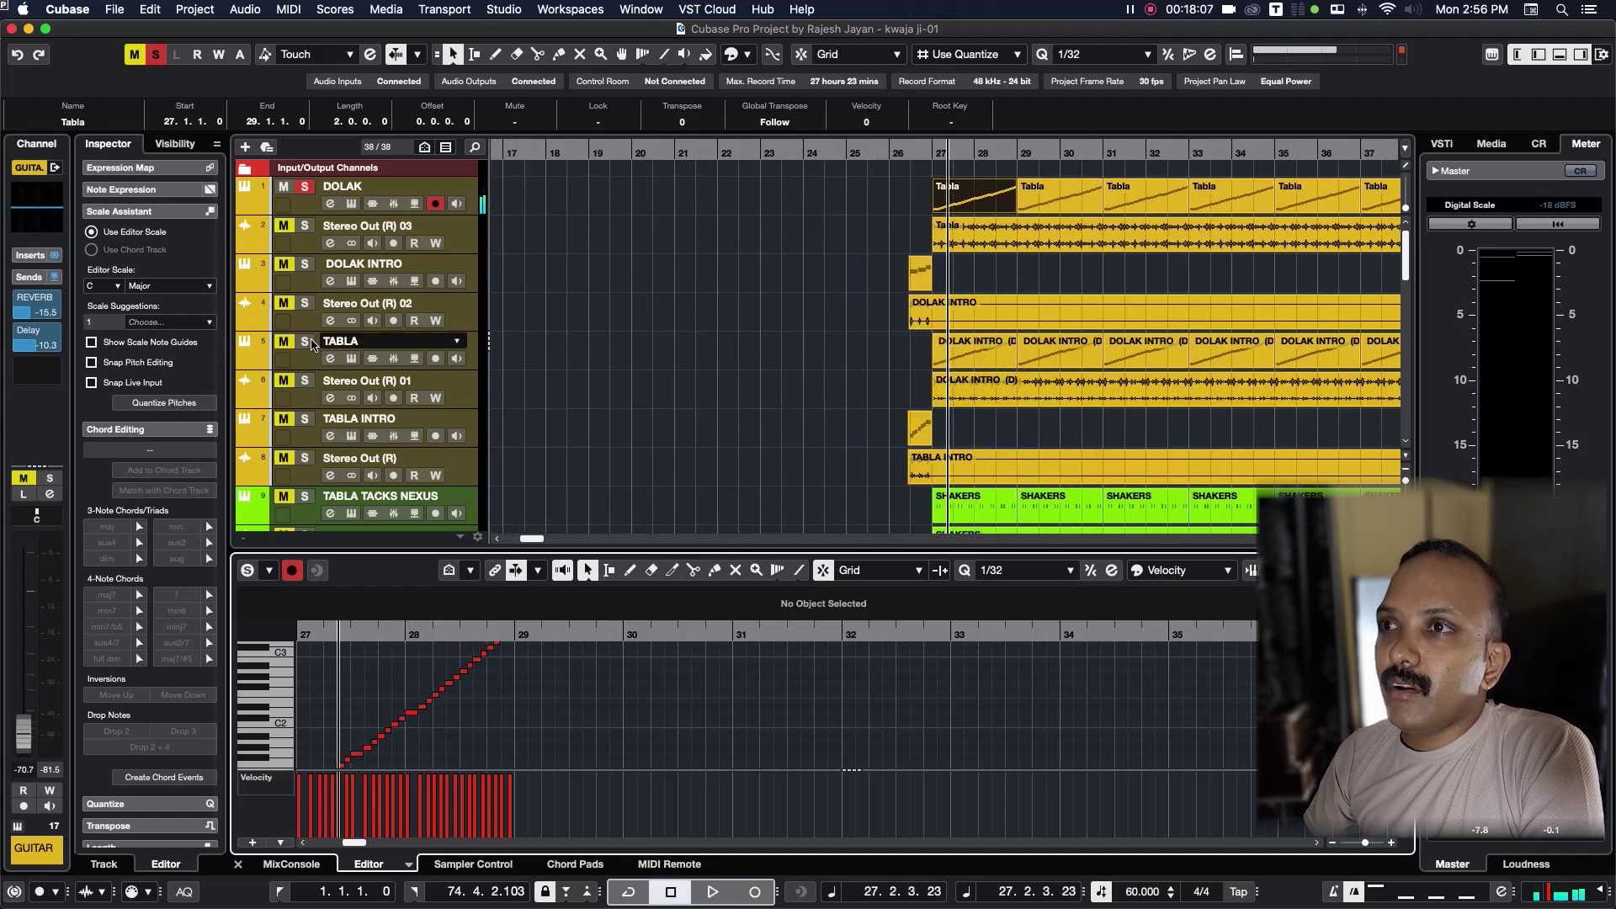
Step: Add the TABLA track to the solo and play it together with DOLAK from about bar 27
left_click(305, 341)
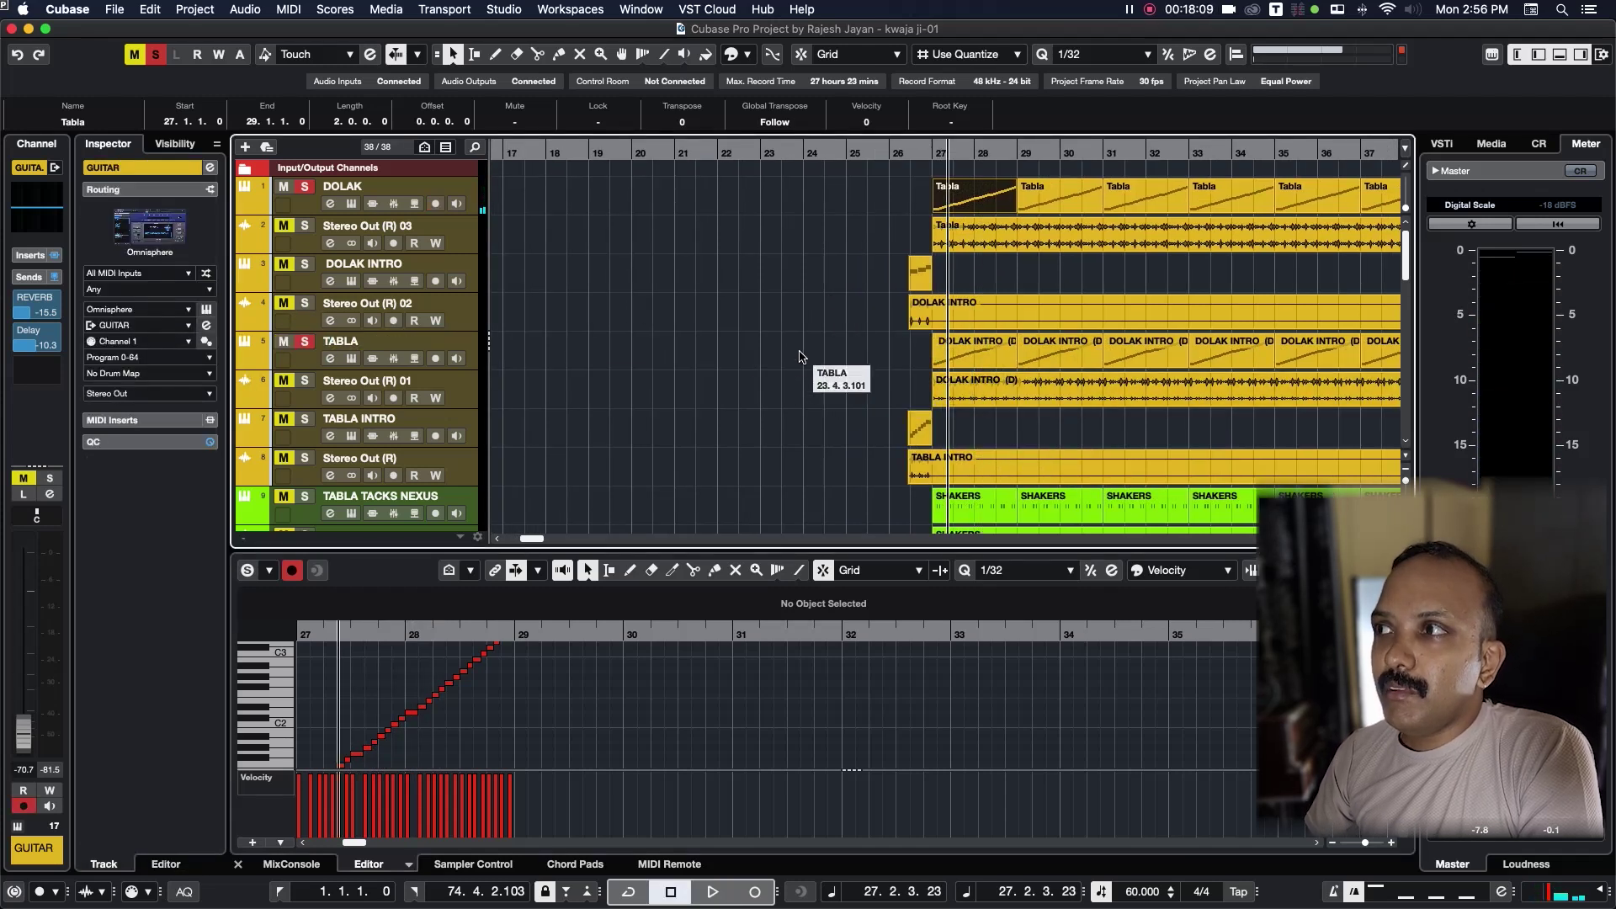
key("space")
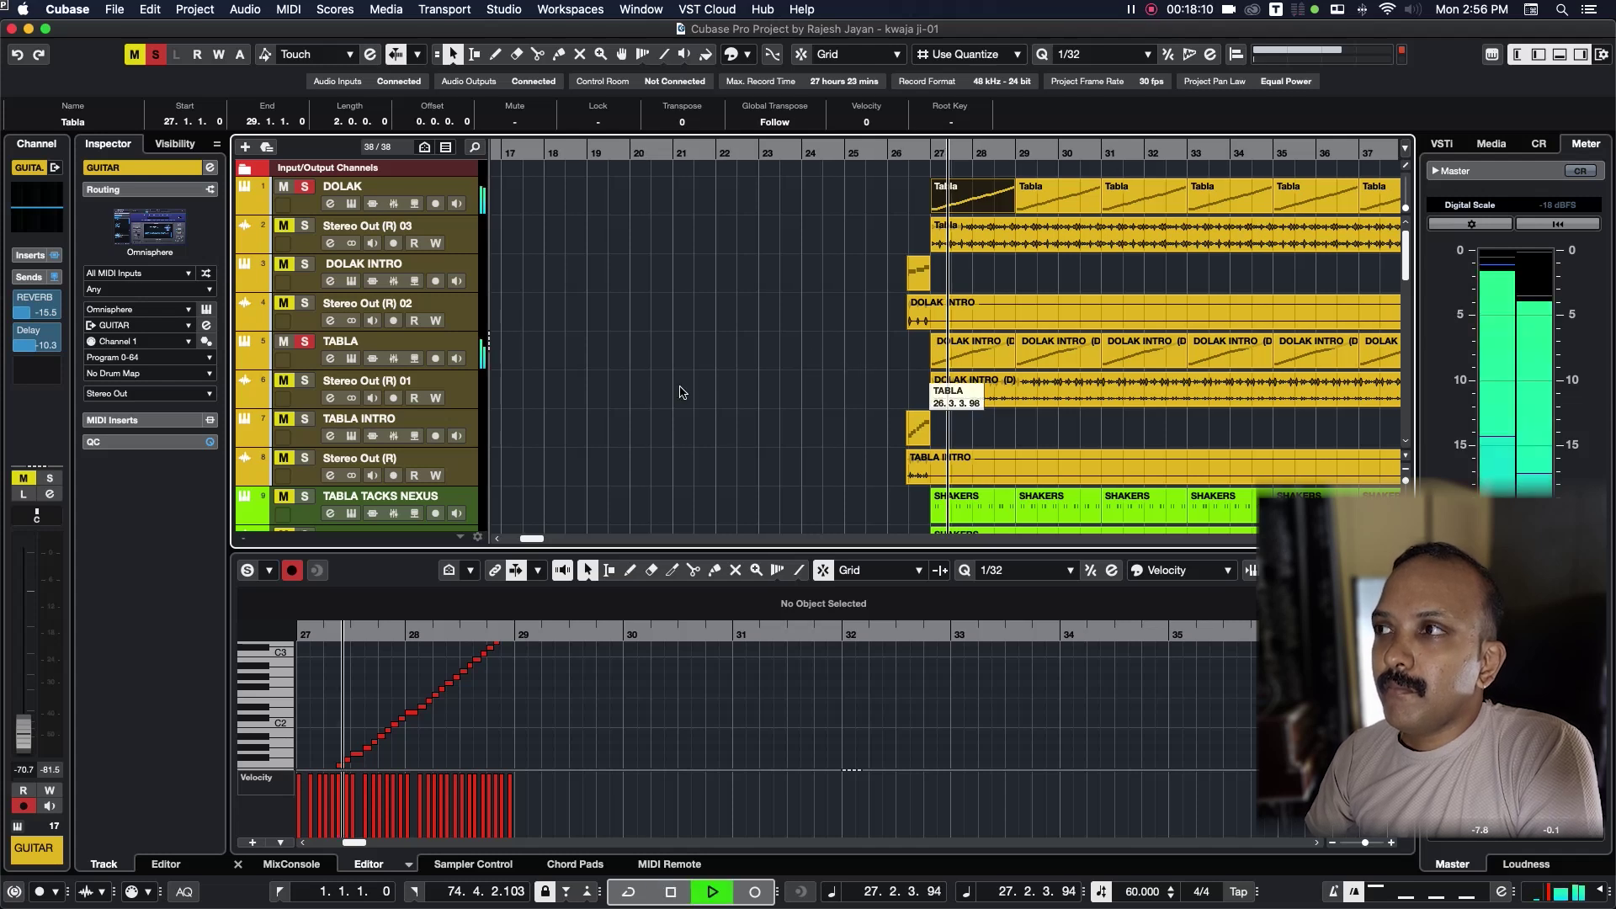
scroll(680, 389, "down", 3)
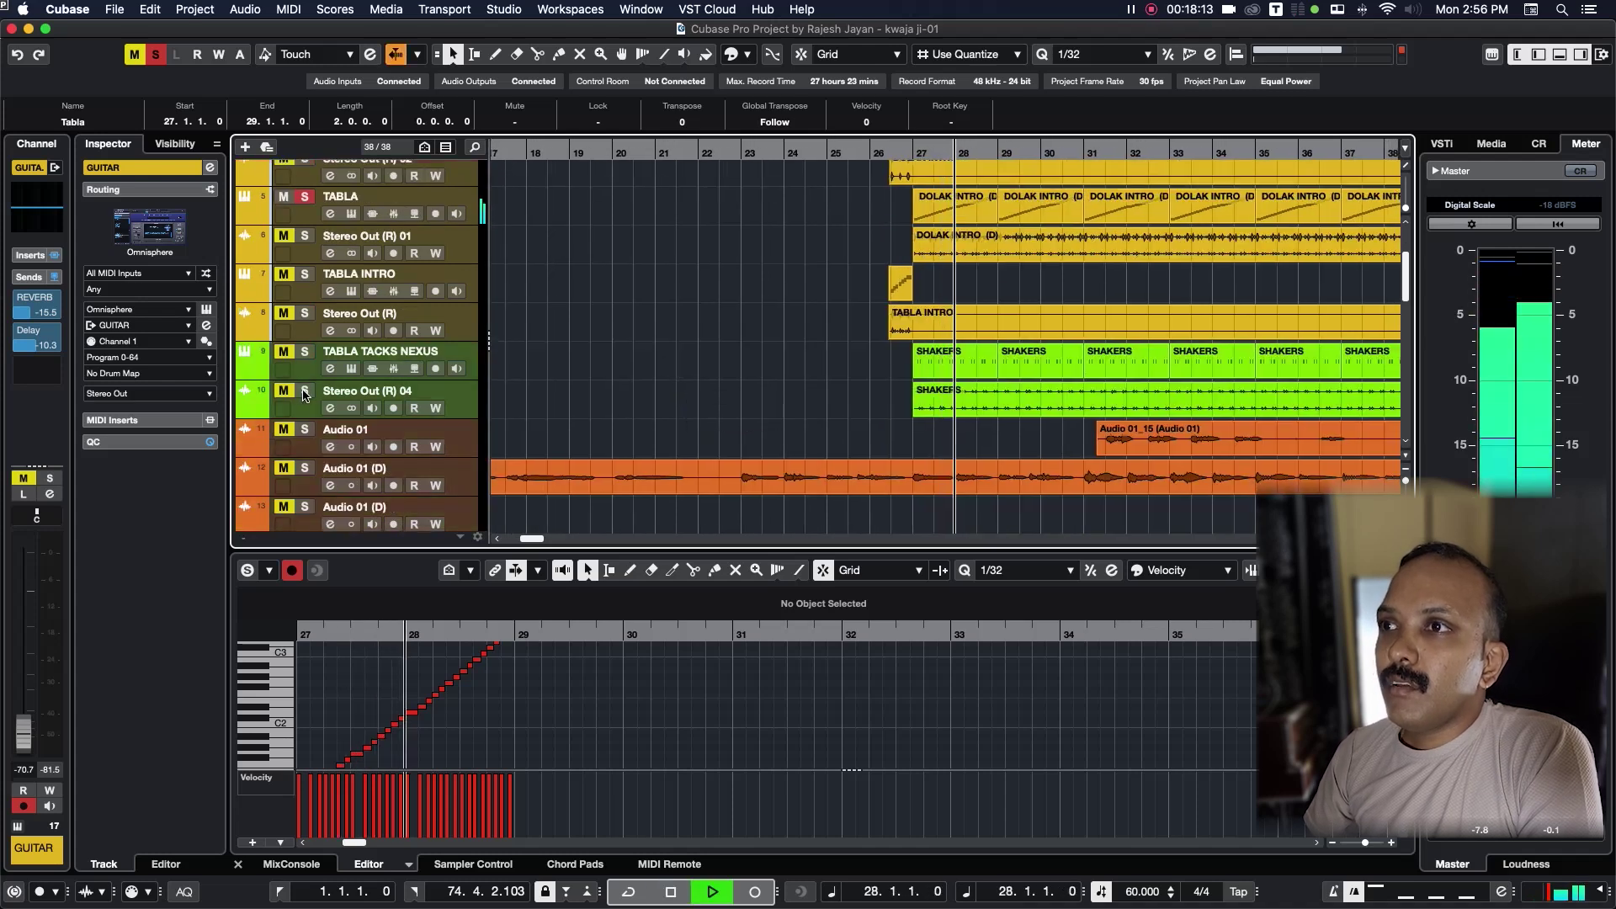
key("space")
Step: Add the TABLA TACKS NEXUS track to the solo and play the combined percussion from about bar 27
left_click(306, 349)
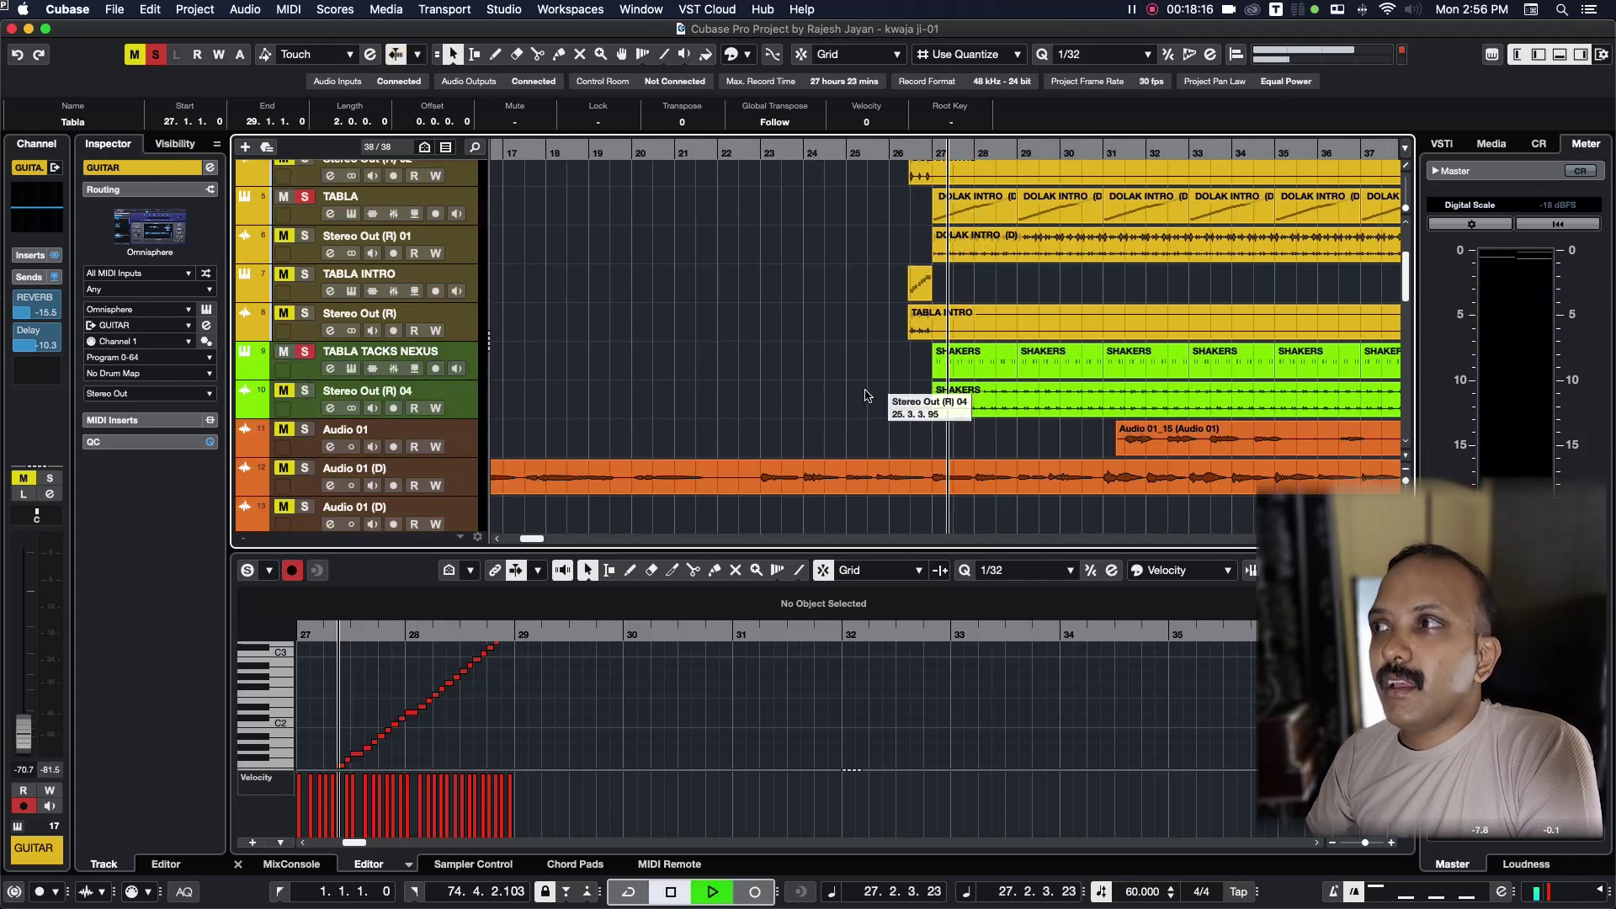
key("space")
scroll(711, 406, "down", 4)
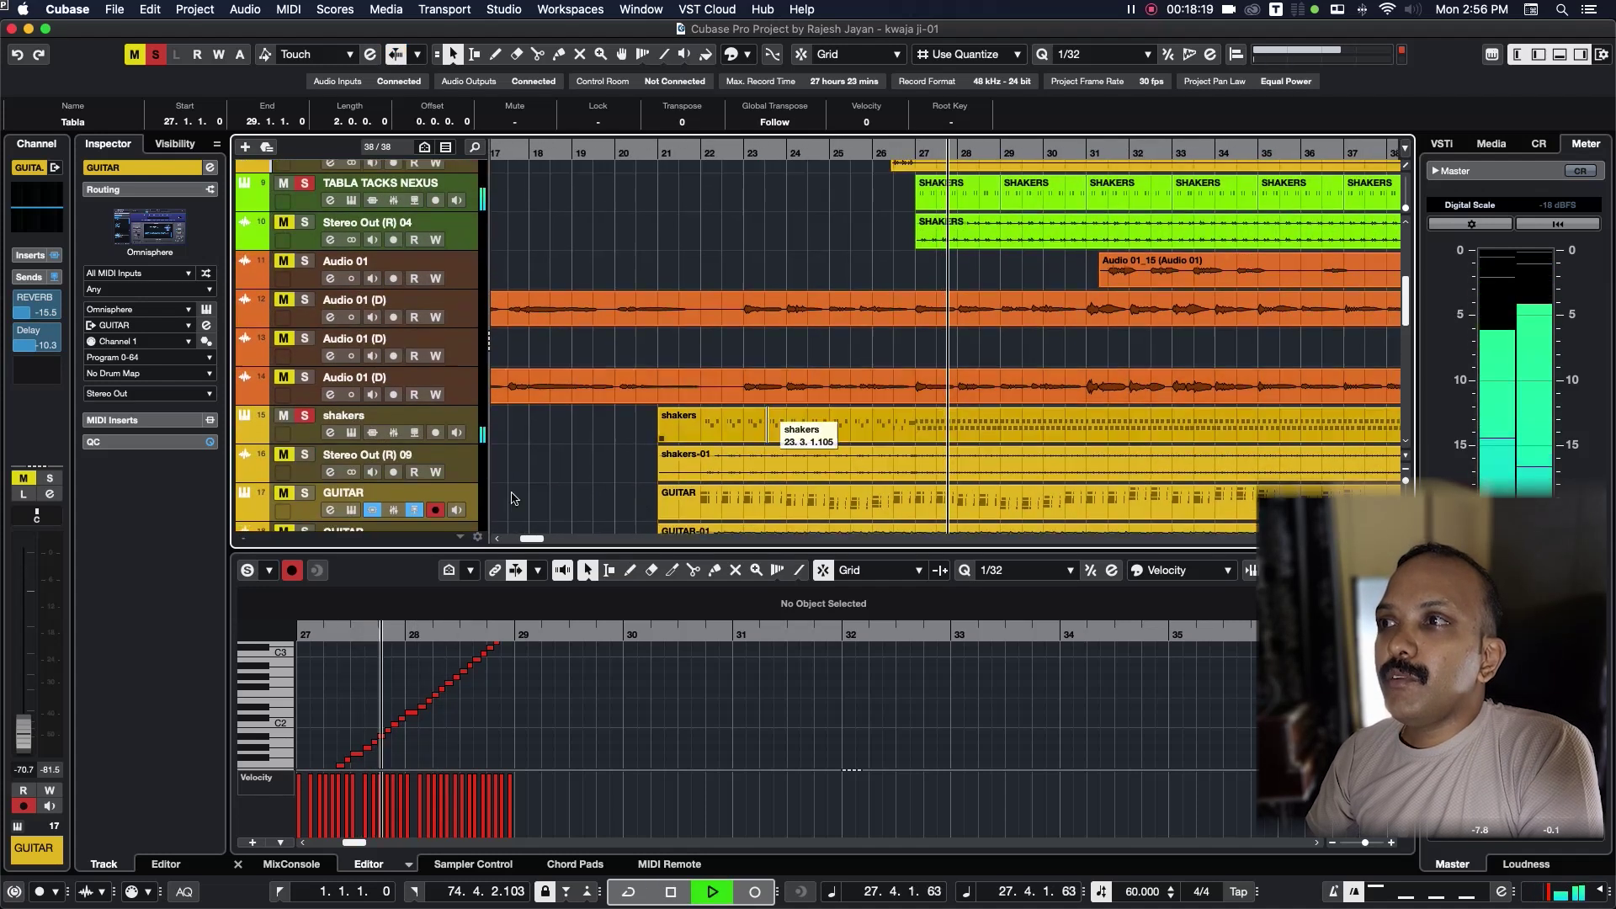
scroll(934, 446, "down", 3)
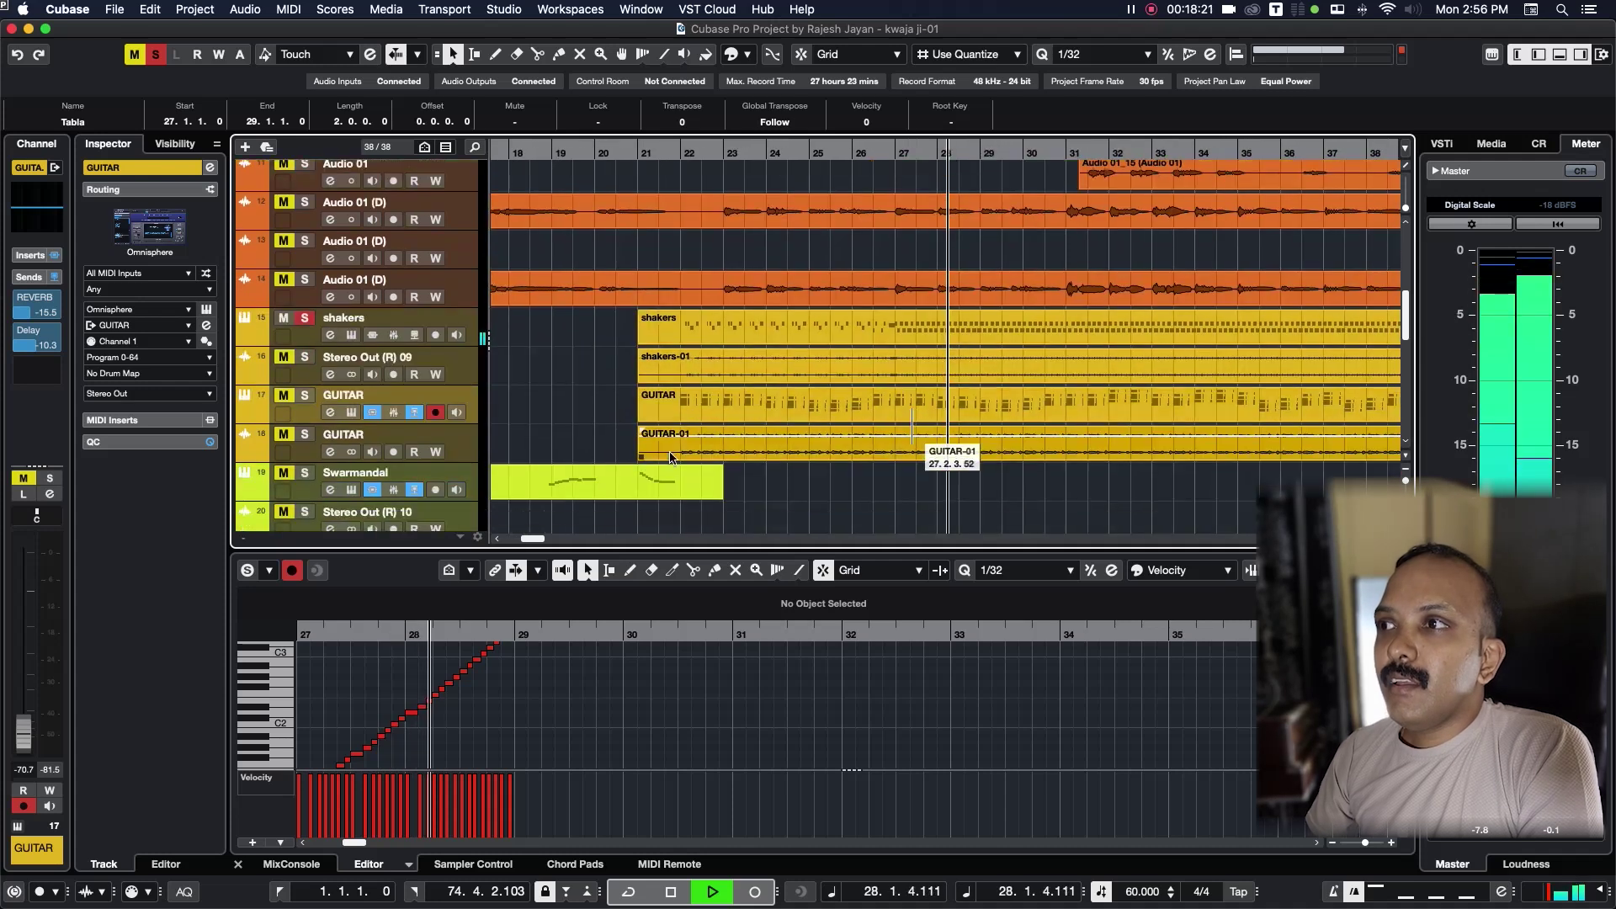
key("space")
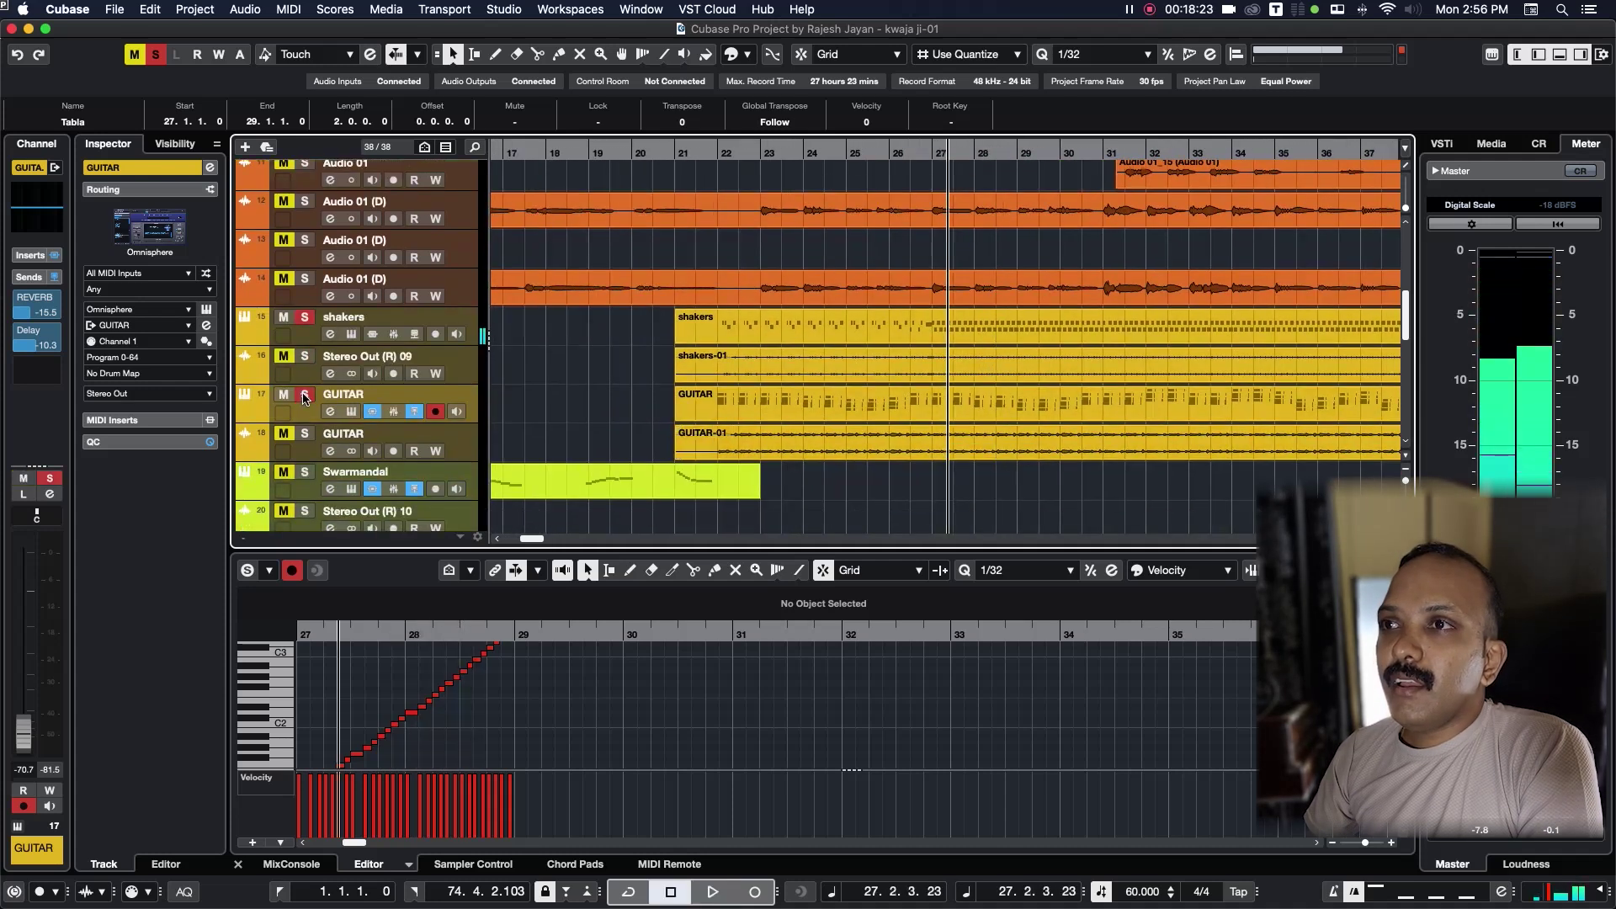
Step: Add the GUITAR MIDI track to the solo and play it with the percussion from about bar 27
left_click(303, 394)
key("space")
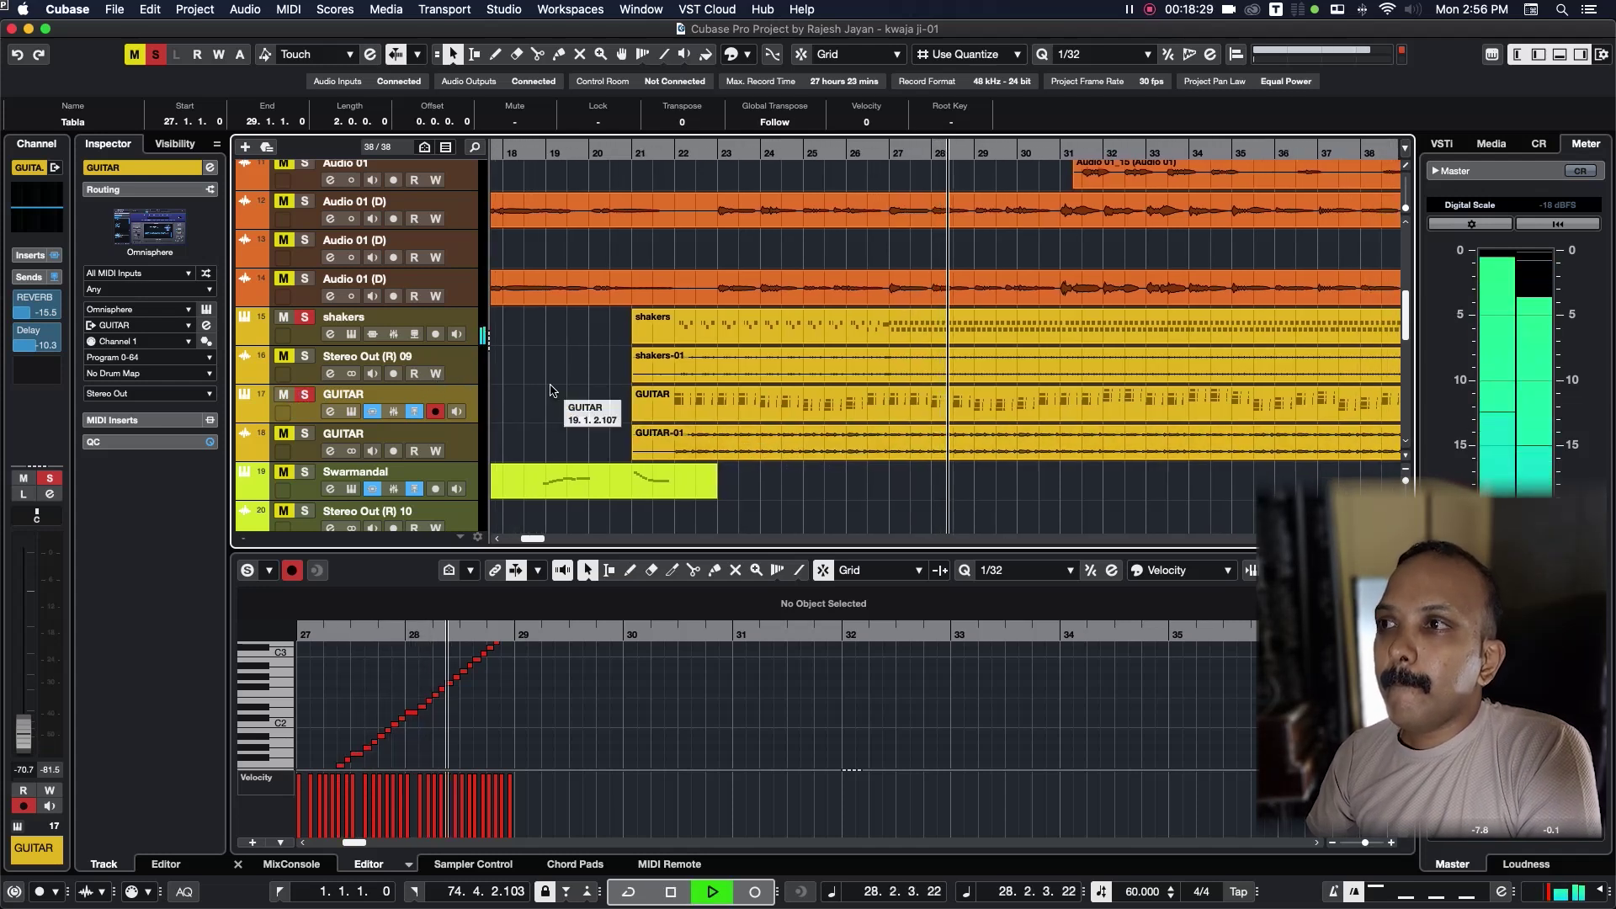
scroll(562, 406, "down", 8)
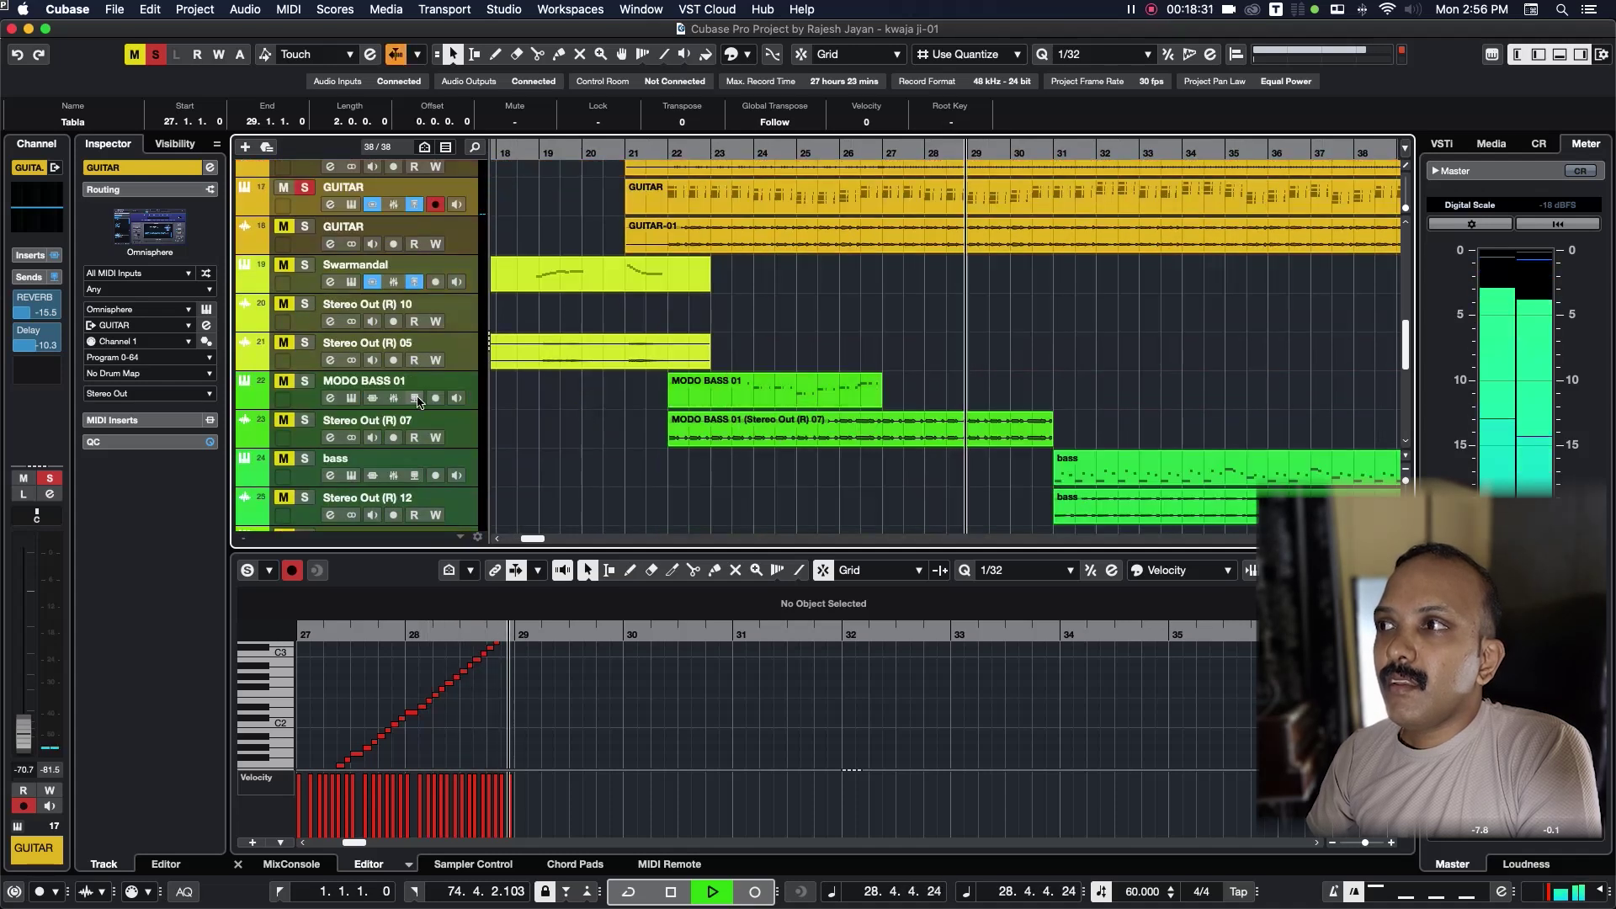
key("space")
Step: Add the bass MIDI track to the solo and play the combined tracks from about bar 32
scroll(673, 430, "right", 5)
left_click(1037, 156)
left_click(305, 466)
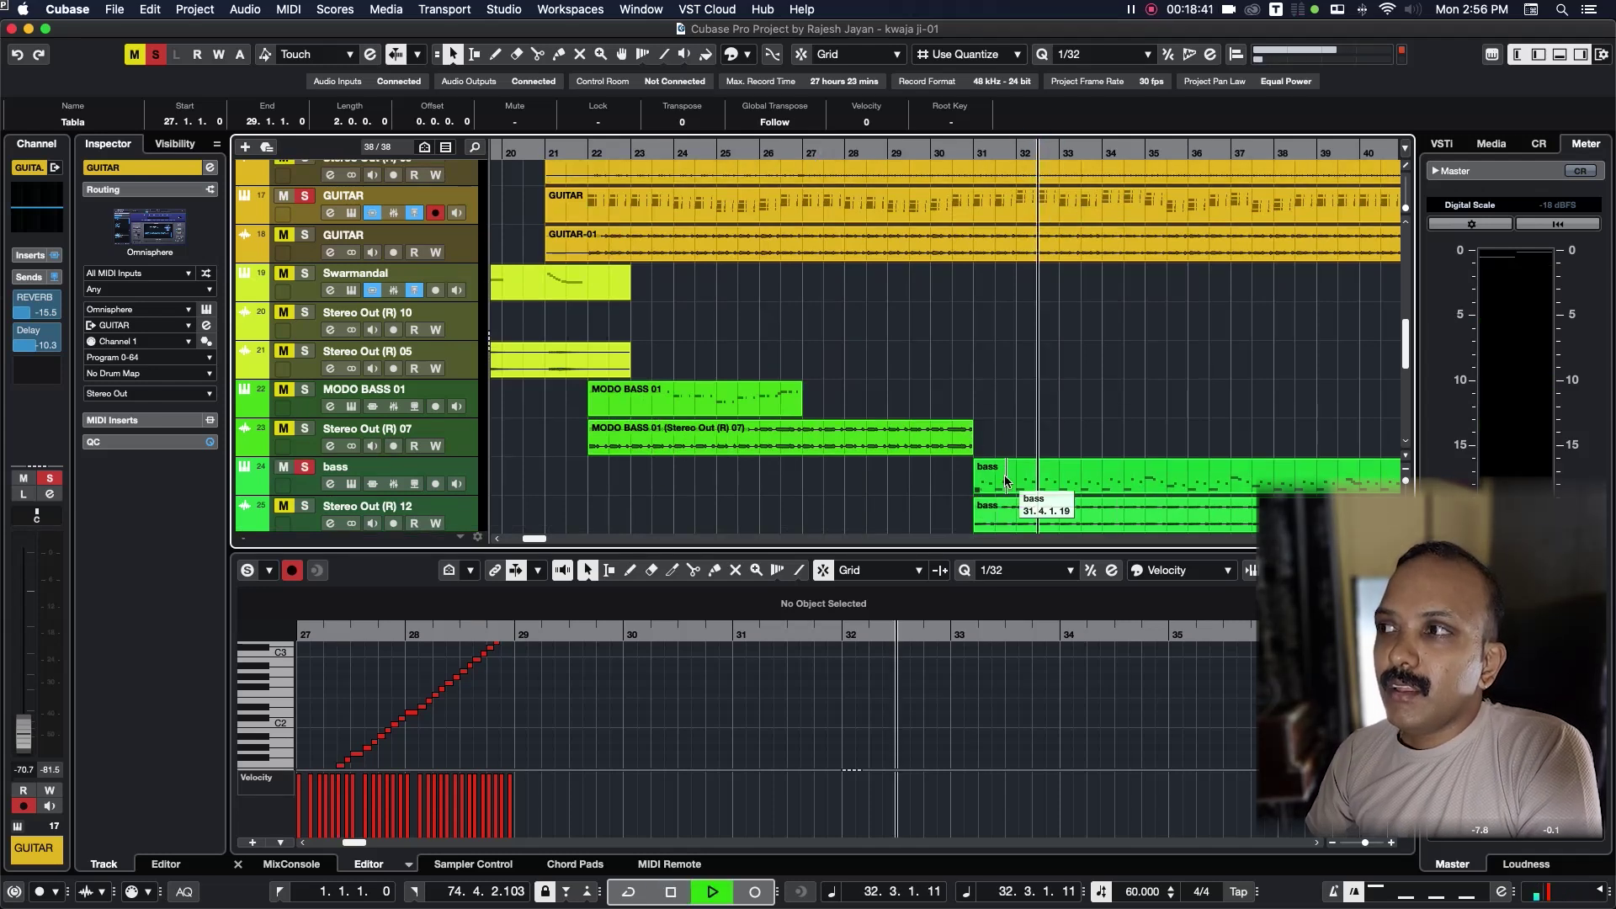
scroll(1002, 429, "right", 3)
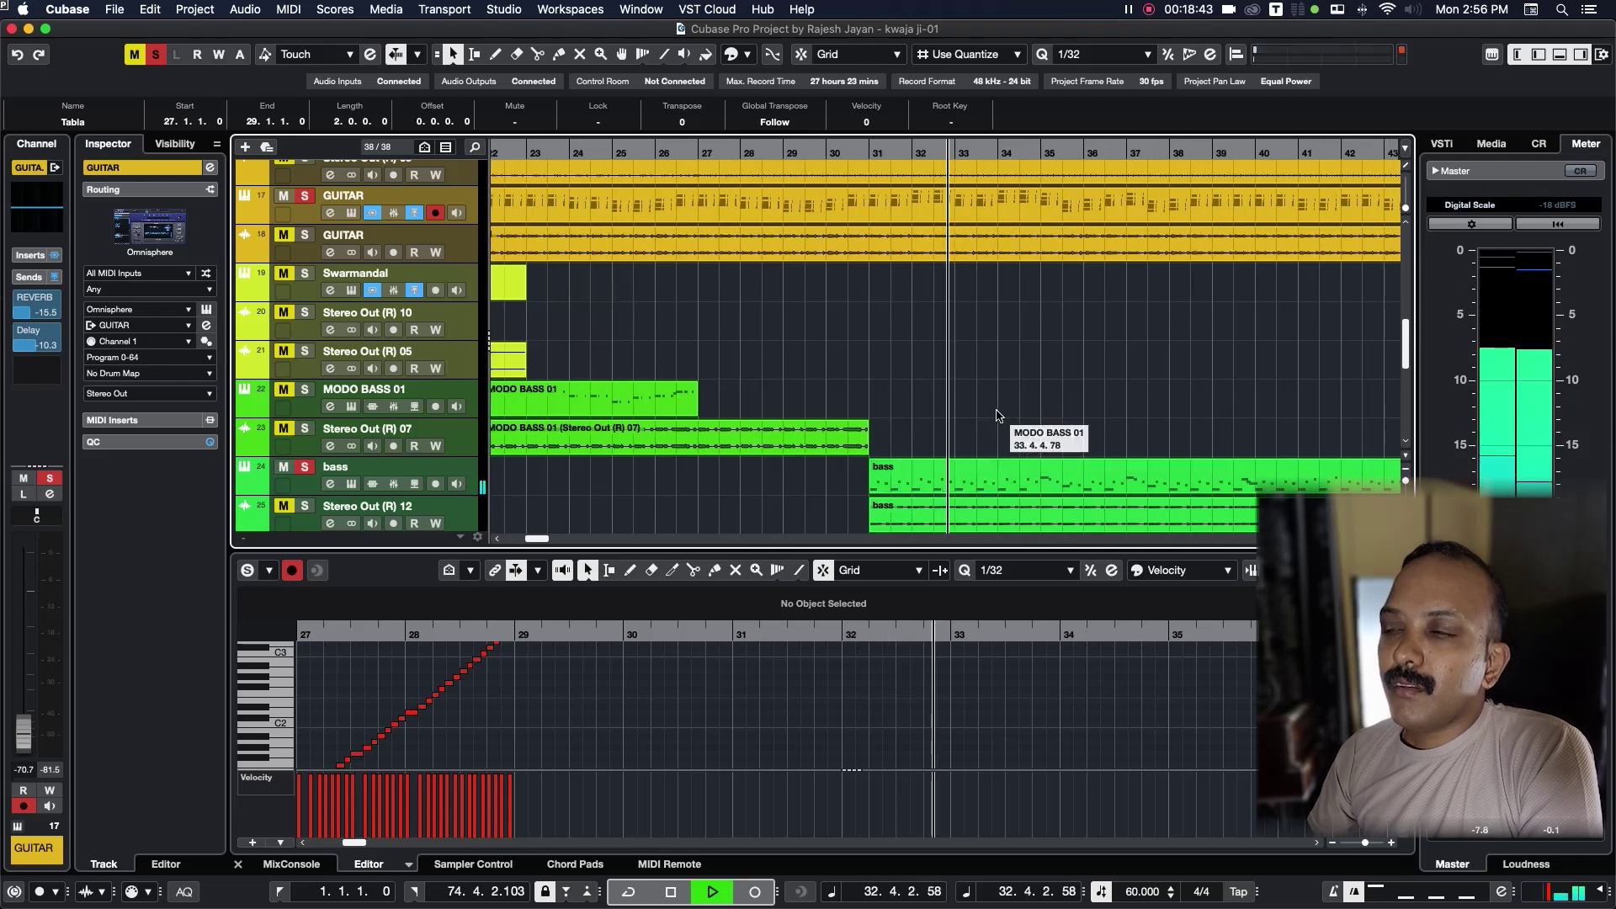
Step: Follow the guitar and bass parts in the arrangement while the soloed tracks play to about bar 36, and stop playback
scroll(1002, 427, "down", 3)
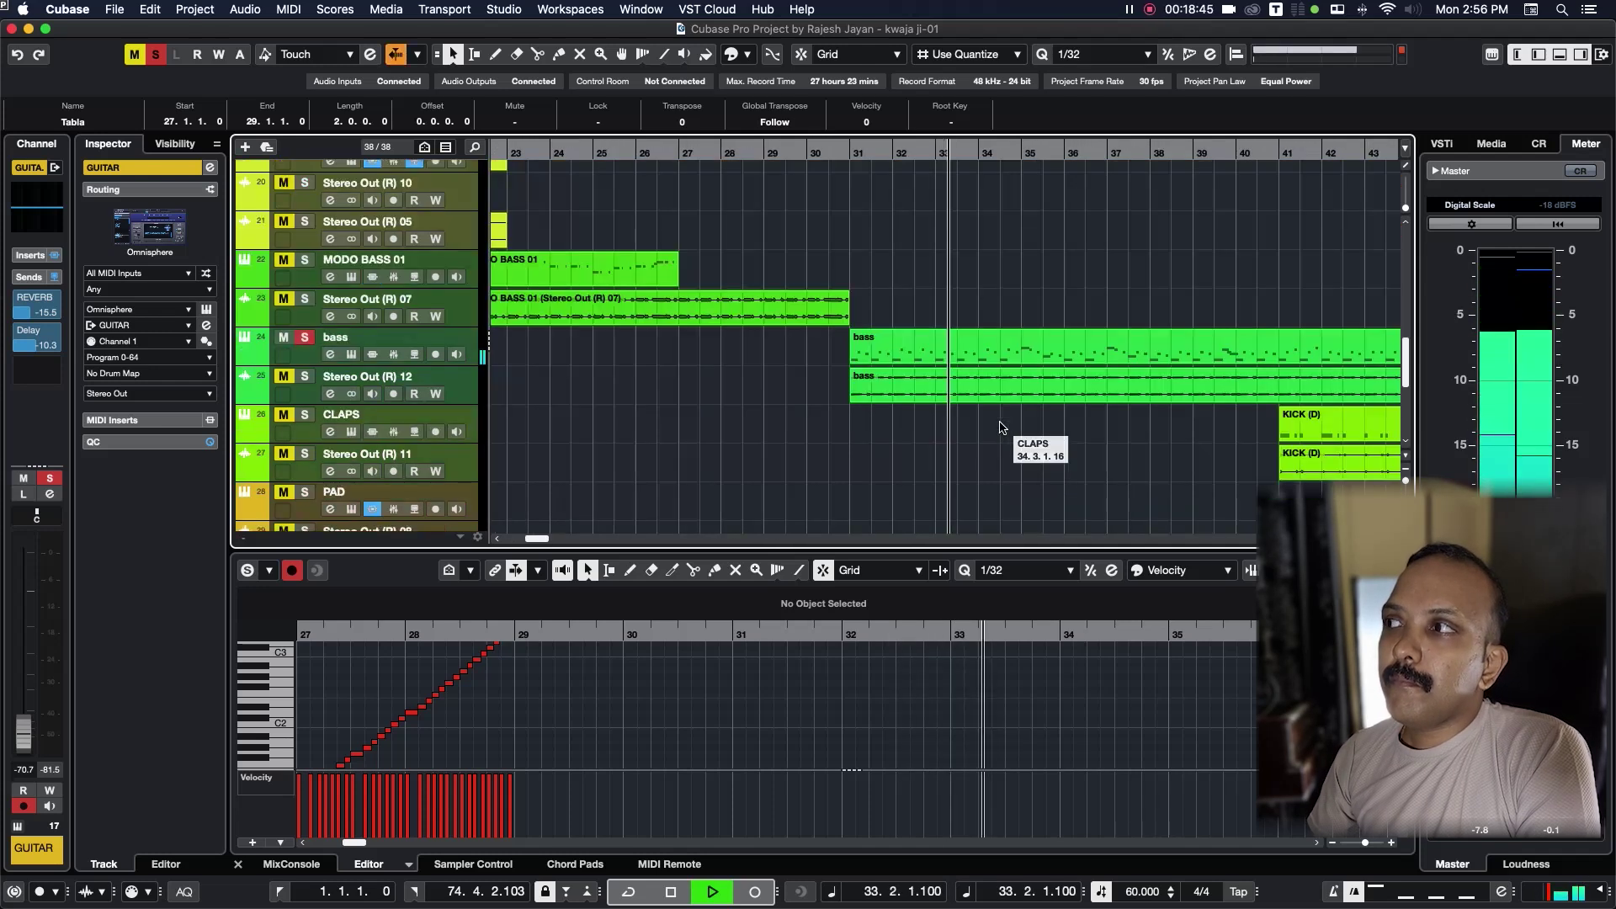
scroll(1002, 427, "right", 3)
scroll(1001, 427, "up", 5)
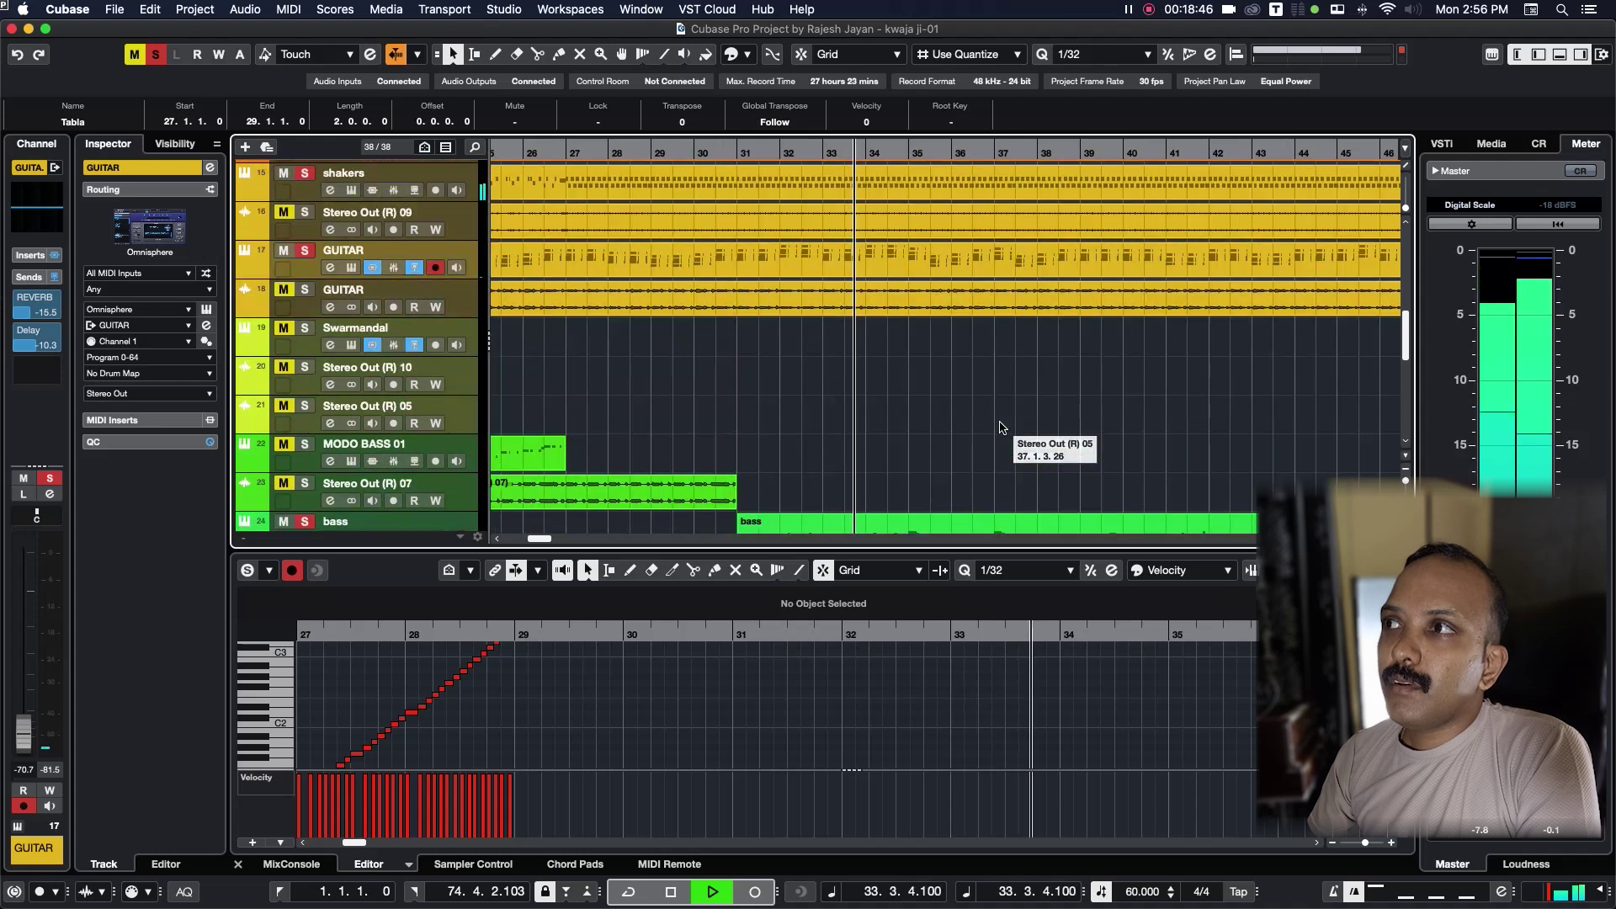
scroll(1002, 427, "right", 4)
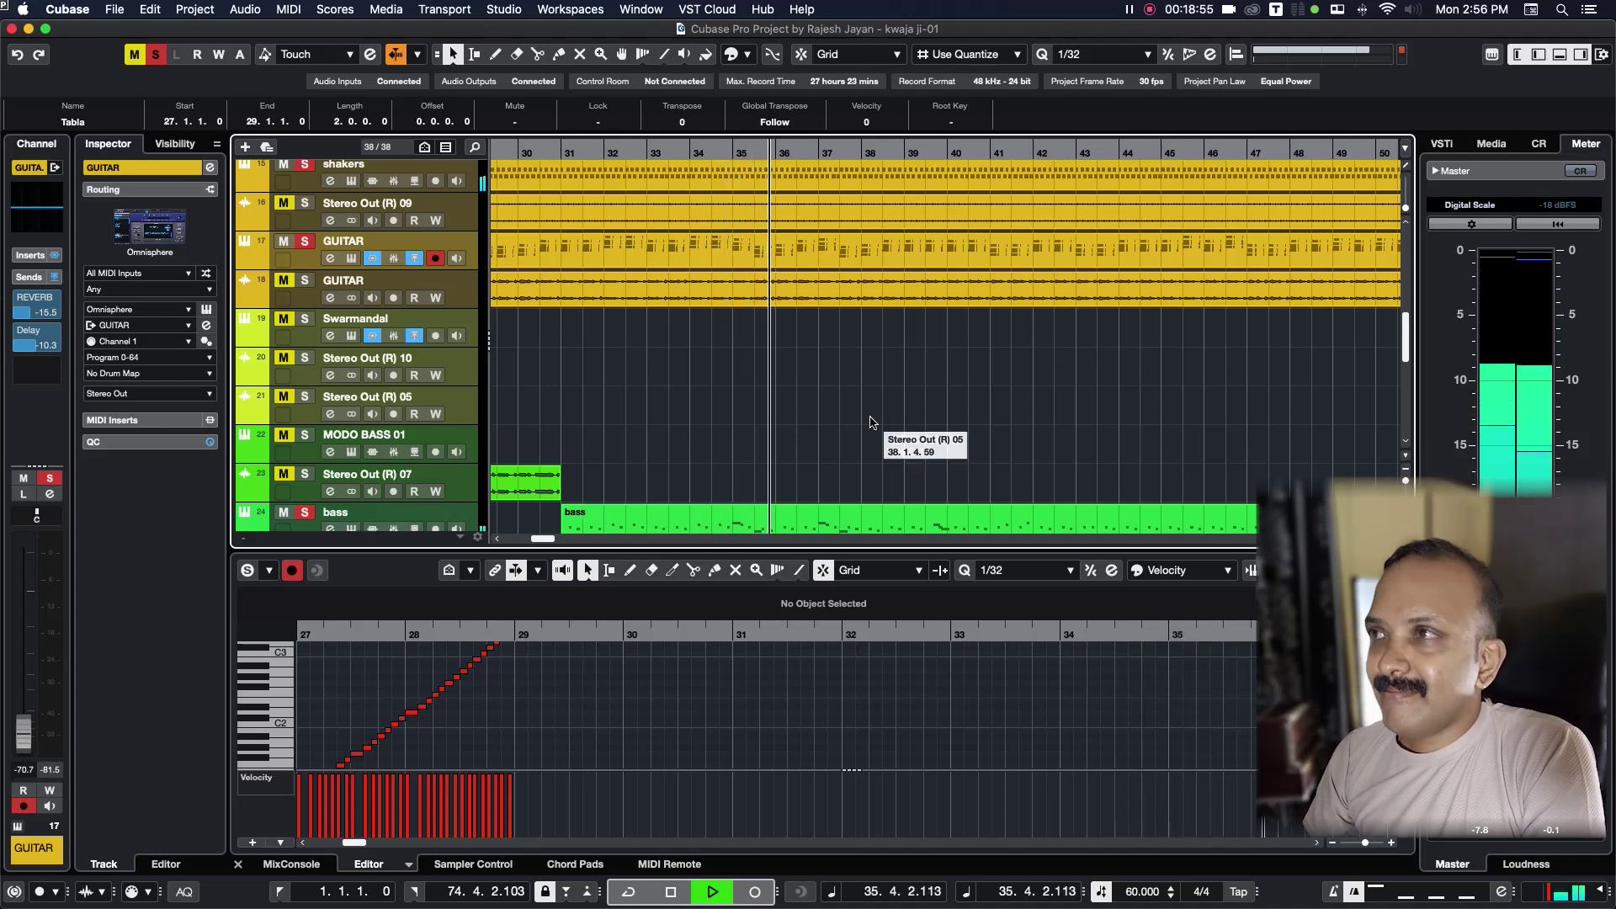
key("space")
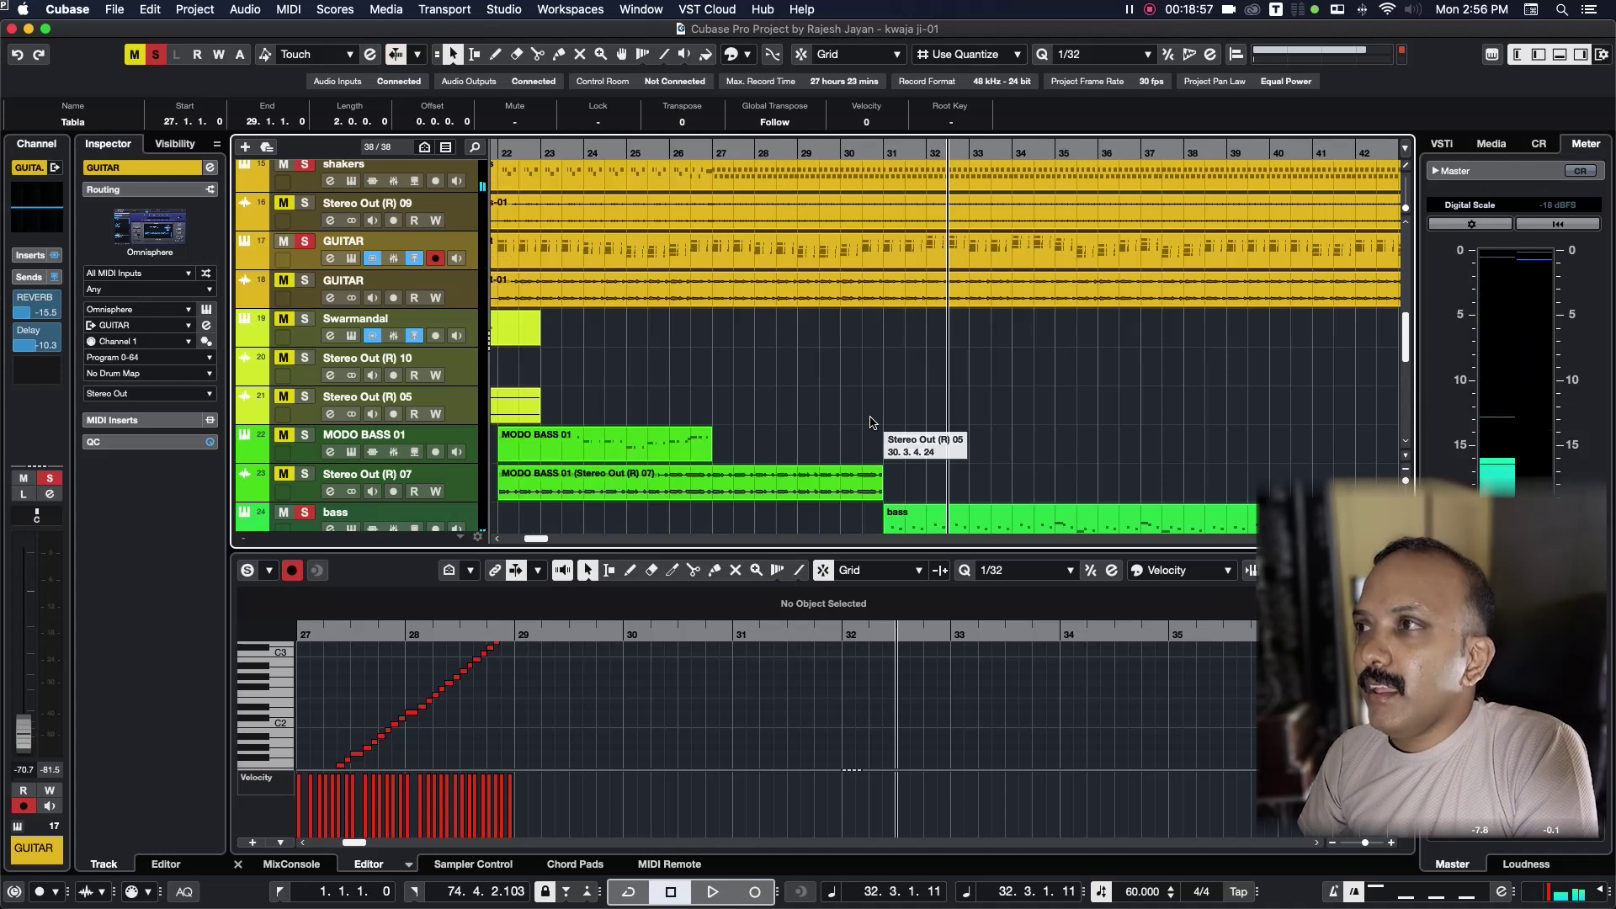
Step: Show the DOLAK track's Tabla part in the Key Editor with its whole note run from bar 27 to bar 29
scroll(871, 423, "down", 3, "super")
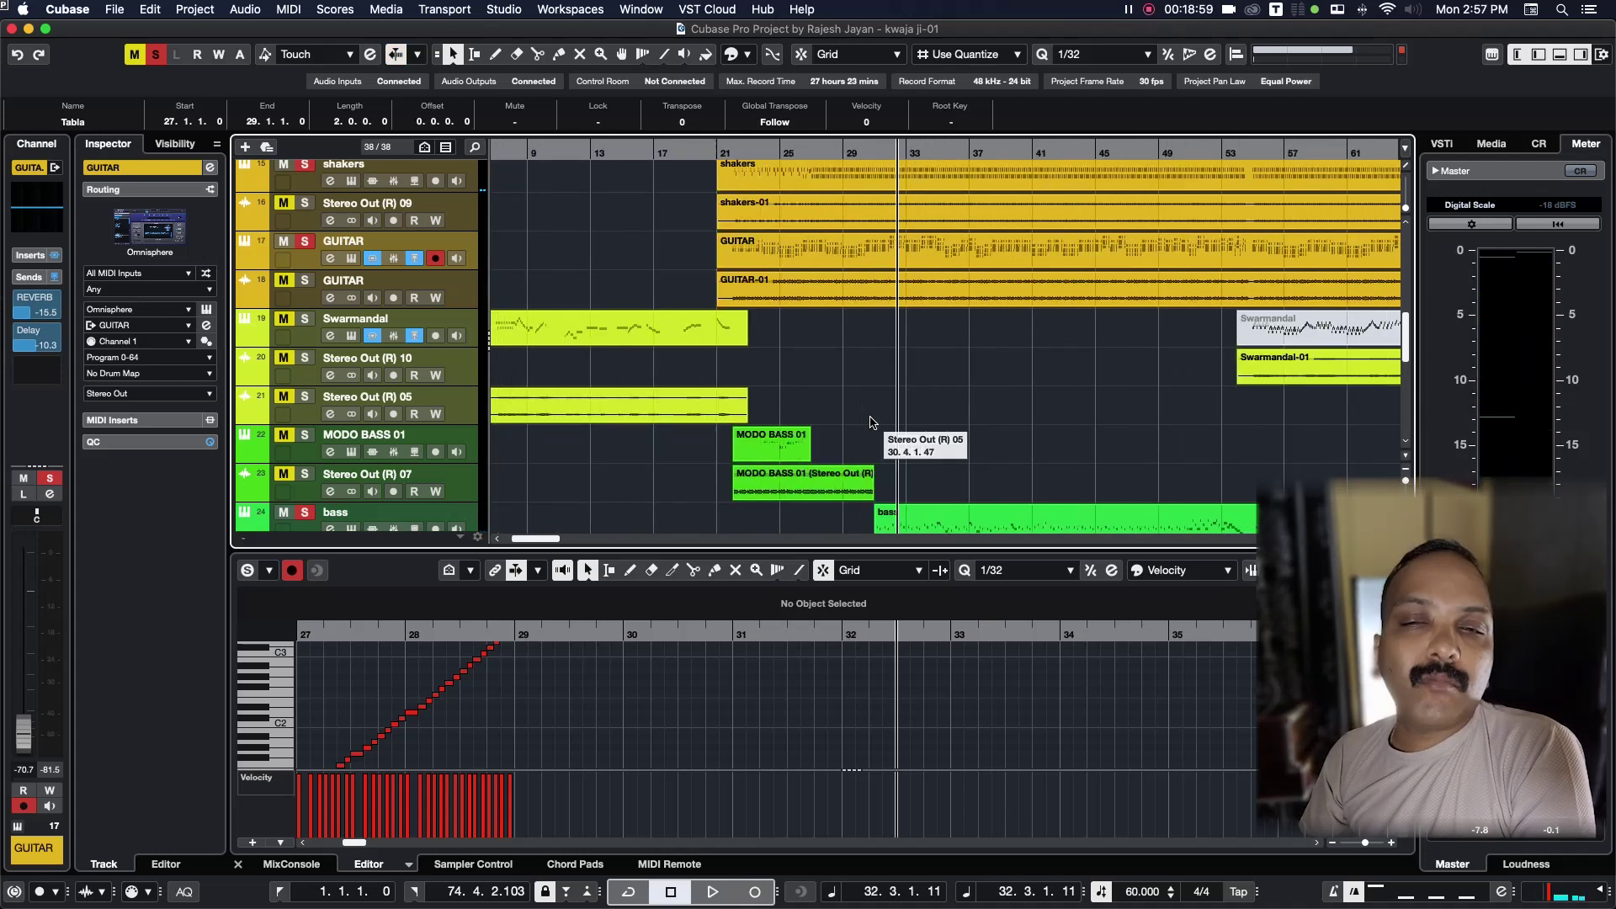
scroll(871, 422, "up", 3)
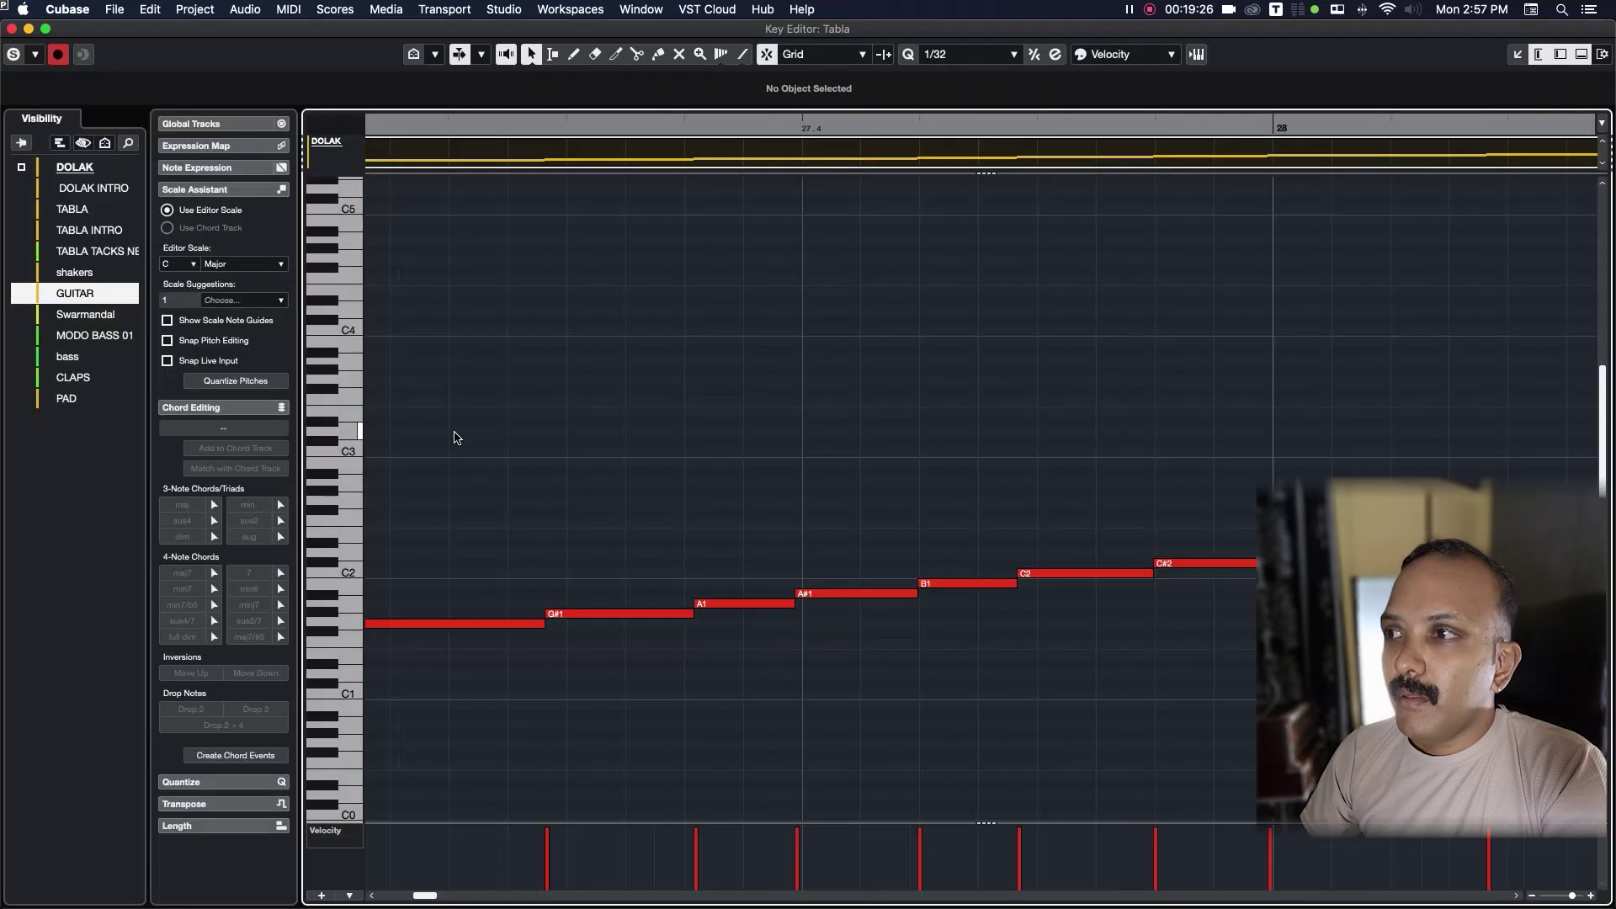
scroll(751, 394, "down", 6)
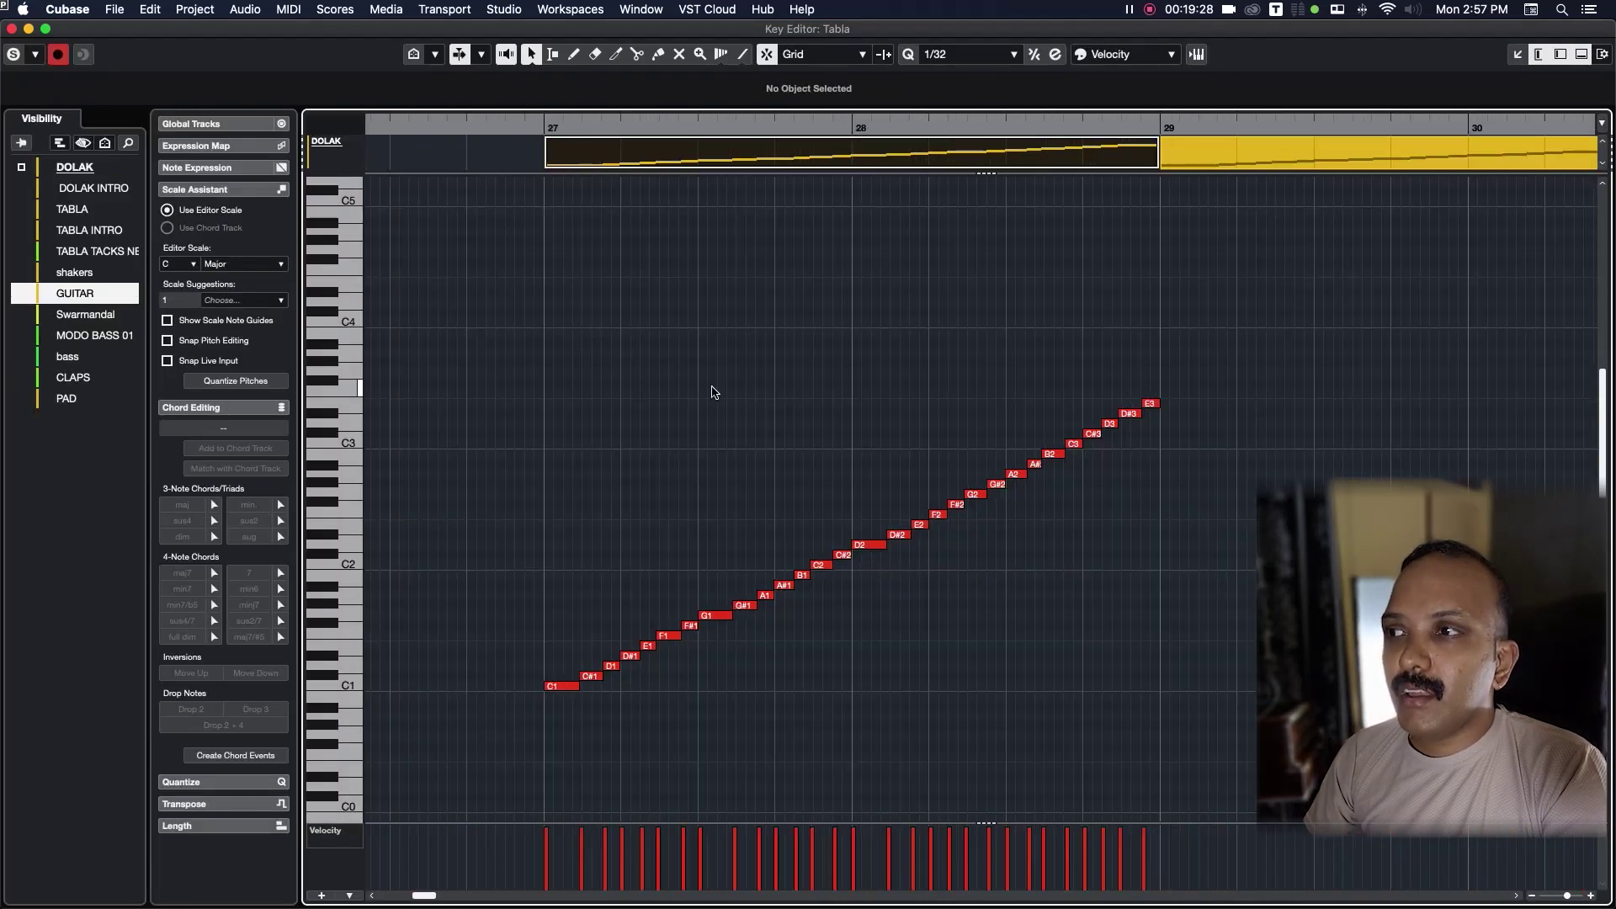